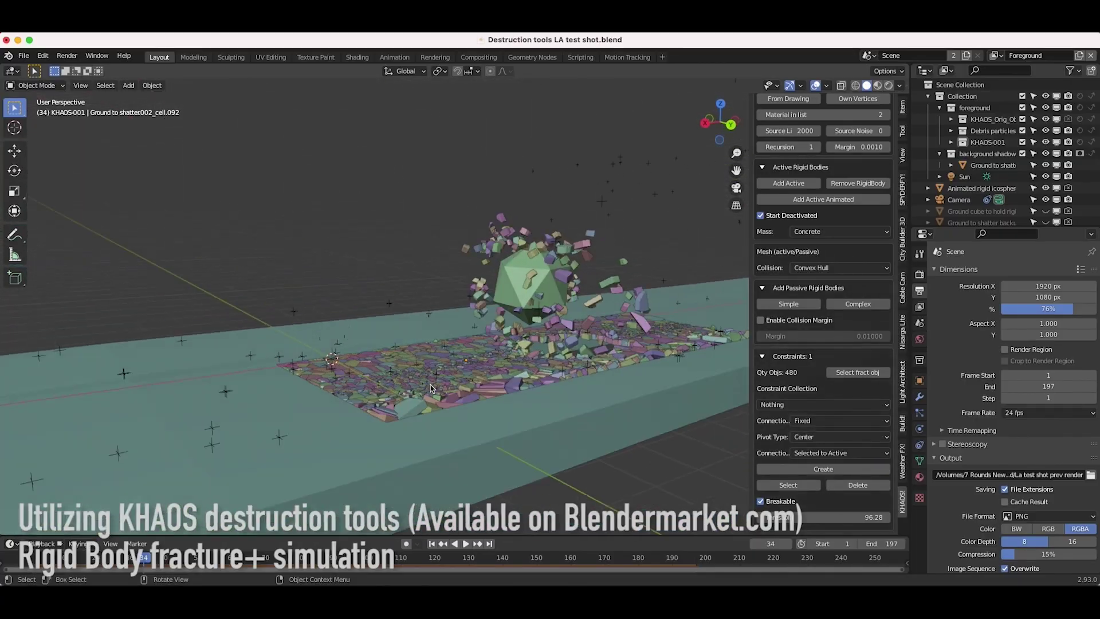
{"action": "middle_click_drag", "start_coordinate": [431, 388], "coordinate": [697, 459]}
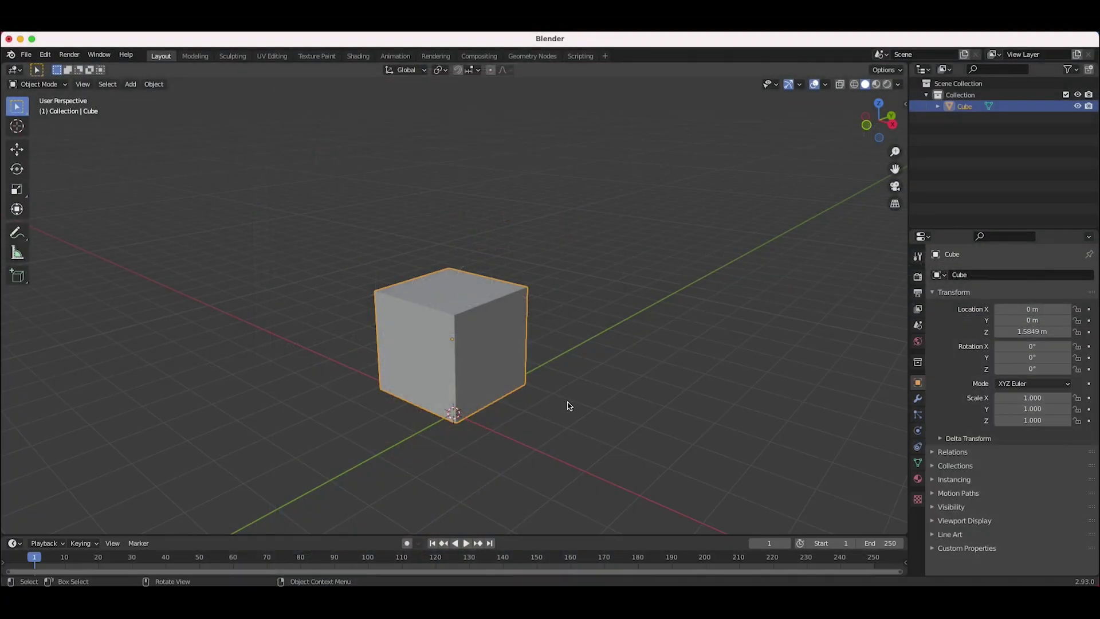
Delete the default cube and add a UV sphere in its place.
{"action": "key", "text": "Delete"}
{"action": "scroll", "coordinate": [434, 317], "scroll_direction": "right", "scroll_amount": 4}
{"action": "key", "text": "shift+a"}
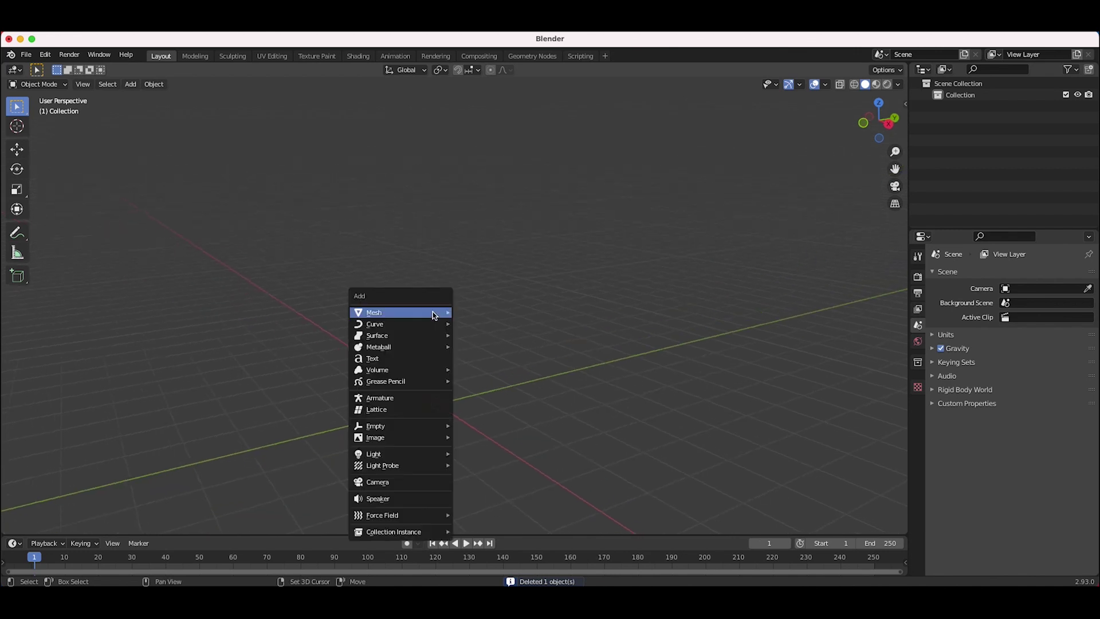
{"action": "mouse_move", "coordinate": [435, 314]}
{"action": "left_click", "coordinate": [474, 359]}
Raise the sphere above the grid to about Z 3.76 m and scale it up to about 2.99.
{"action": "key", "text": "g"}
{"action": "left_click", "coordinate": [479, 190]}
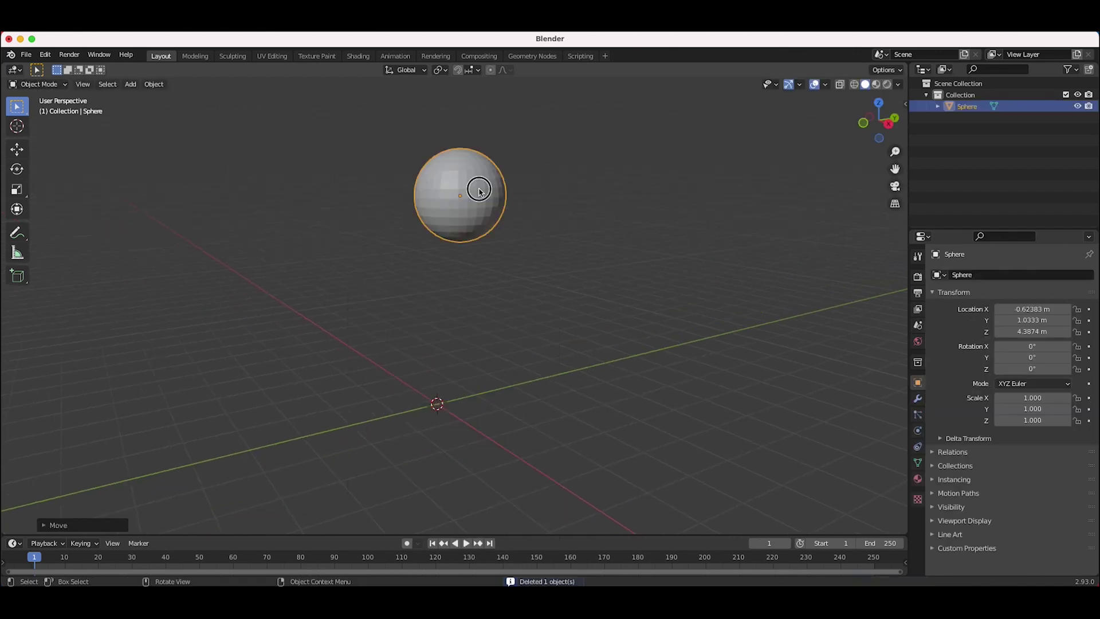
{"action": "key", "text": "s"}
{"action": "left_click", "coordinate": [644, 253]}
{"action": "scroll", "coordinate": [644, 253], "scroll_direction": "up", "scroll_amount": 3, "text": "shift"}
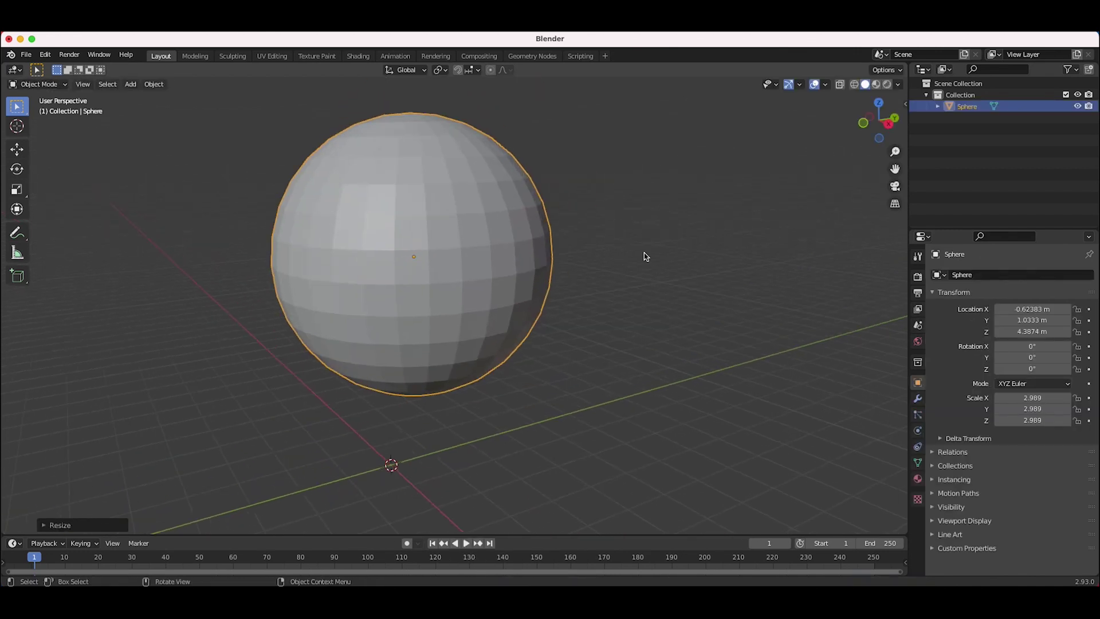
{"action": "key", "text": "g"}
{"action": "left_click", "coordinate": [585, 285]}
{"action": "scroll", "coordinate": [585, 285], "scroll_direction": "down", "scroll_amount": 3, "text": "ctrl"}
{"action": "scroll", "coordinate": [585, 286], "scroll_direction": "left", "scroll_amount": 3, "text": "shift"}
{"action": "scroll", "coordinate": [585, 285], "scroll_direction": "right", "scroll_amount": 4}
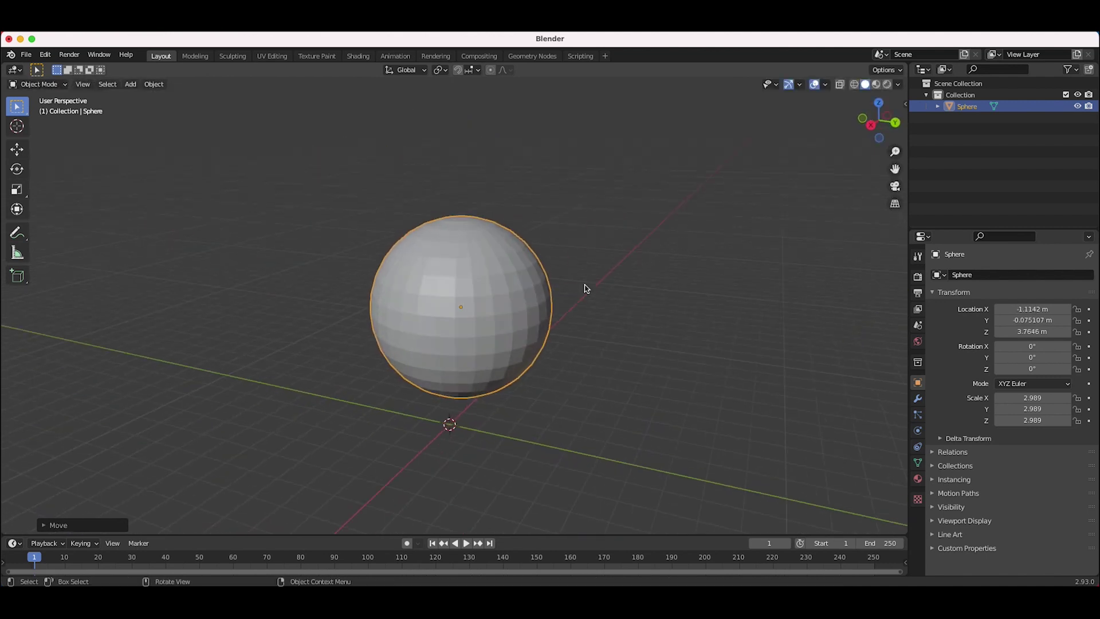
{"action": "scroll", "coordinate": [585, 285], "scroll_direction": "left", "scroll_amount": 3}
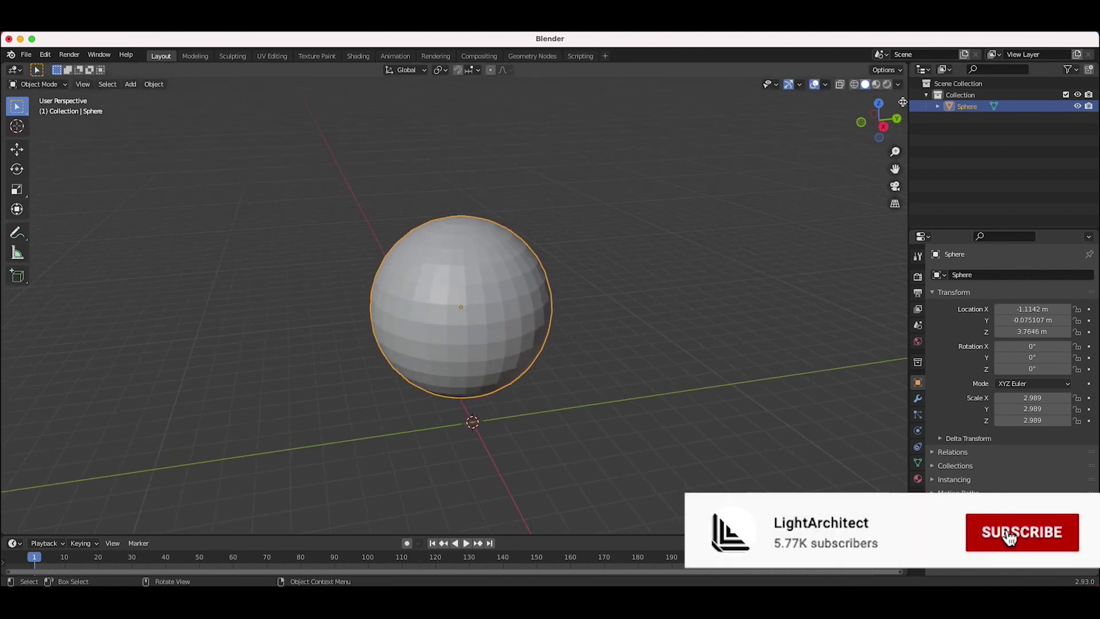
Show the KHAOS add-on's Destruction Tools in a widened sidebar.
{"action": "left_click", "coordinate": [904, 104]}
{"action": "left_click", "coordinate": [901, 456]}
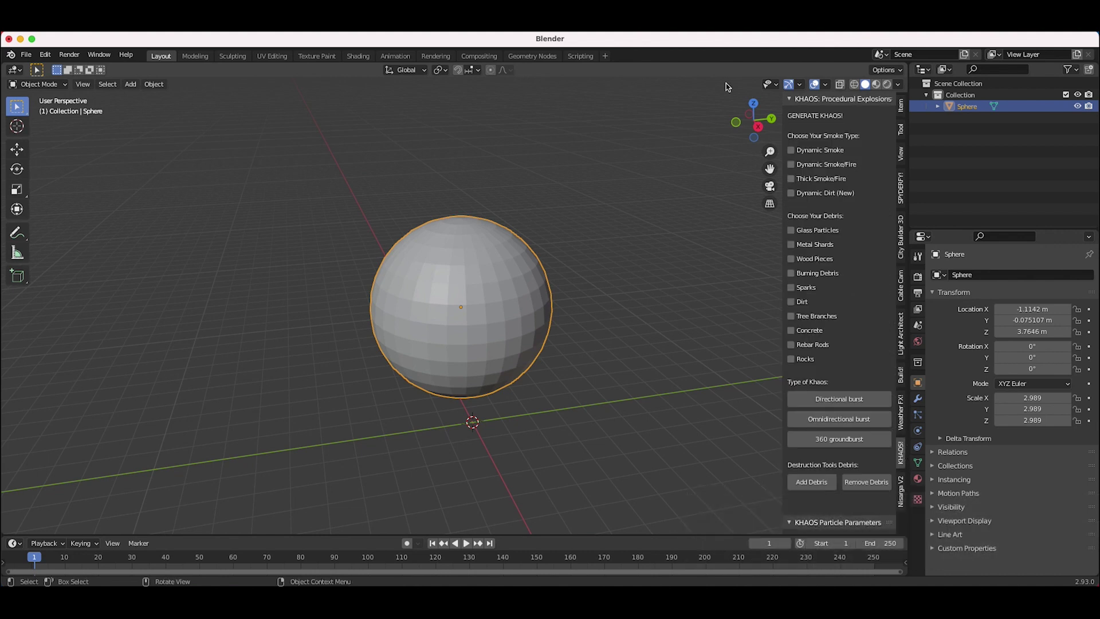
{"action": "left_click_drag", "start_coordinate": [782, 87], "coordinate": [728, 85]}
{"action": "scroll", "coordinate": [797, 184], "scroll_direction": "down", "scroll_amount": 10}
{"action": "scroll", "coordinate": [798, 184], "scroll_direction": "up", "scroll_amount": 10}
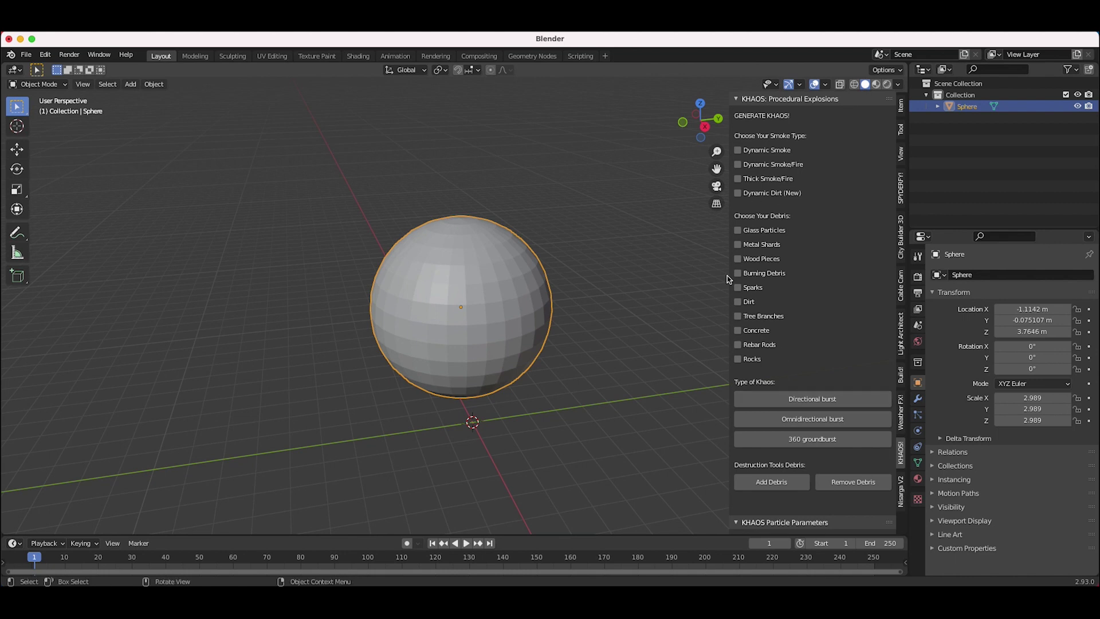
{"action": "scroll", "coordinate": [831, 286], "scroll_direction": "down", "scroll_amount": 10}
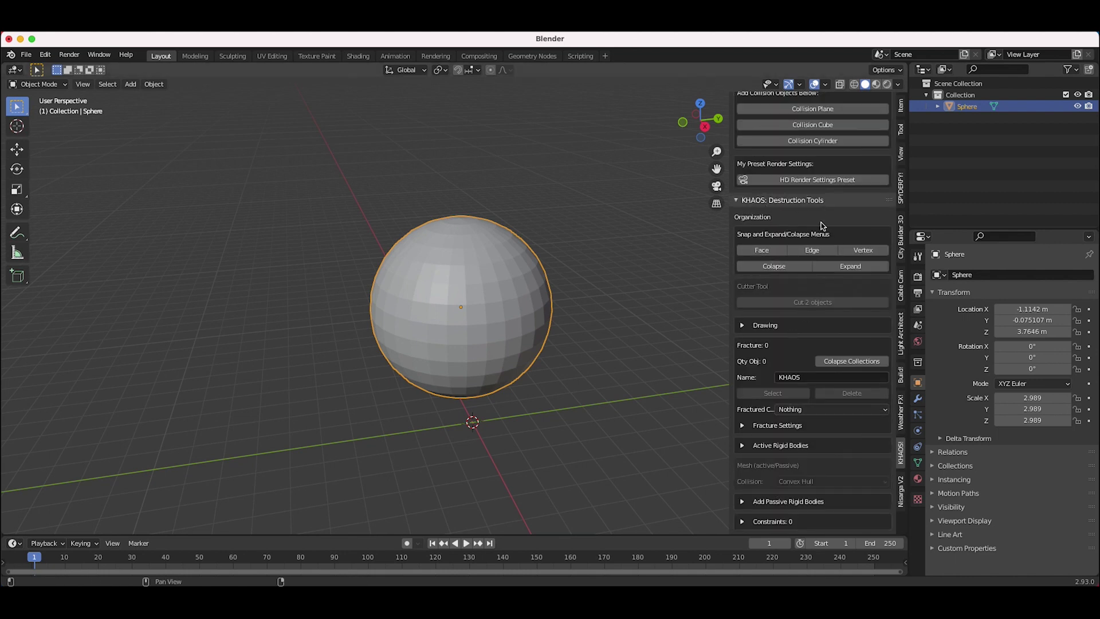
Duplicate the sphere, scale the copy to about 3.43 and place it overlapping the original's upper side.
{"action": "scroll", "coordinate": [417, 302], "scroll_direction": "right", "scroll_amount": 5}
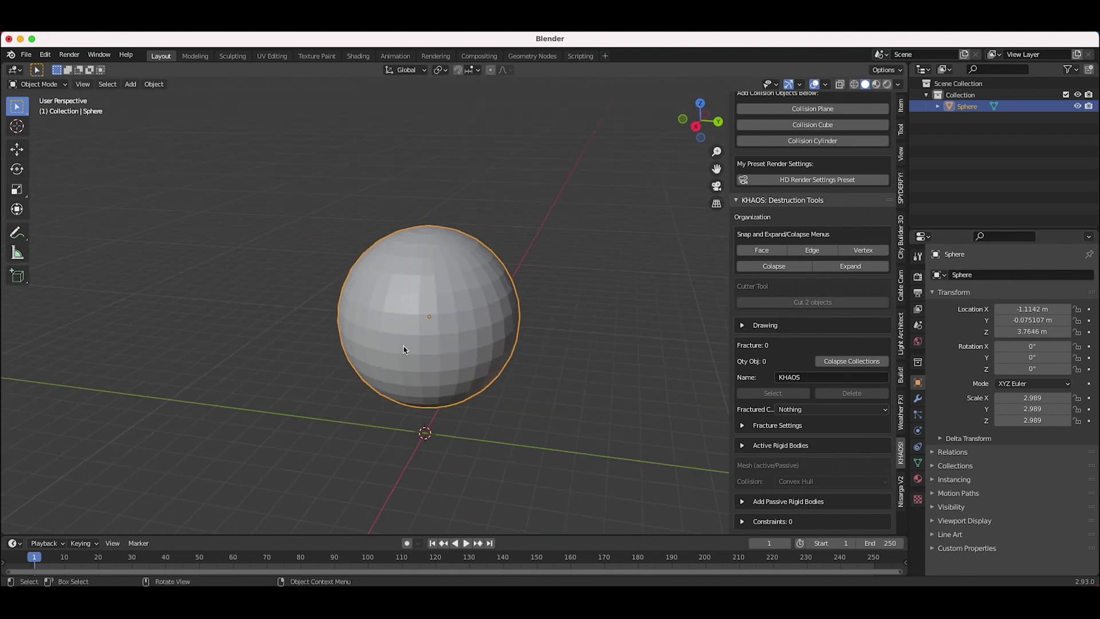
{"action": "middle_click_drag", "start_coordinate": [404, 350], "coordinate": [452, 342]}
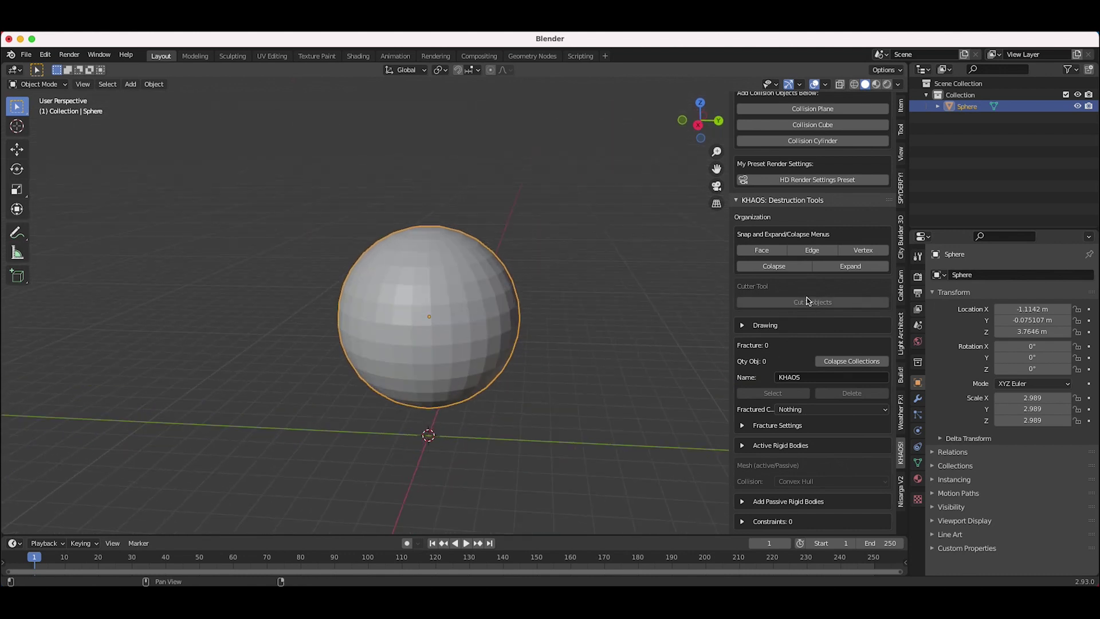
{"action": "middle_click_drag", "start_coordinate": [456, 336], "coordinate": [467, 312]}
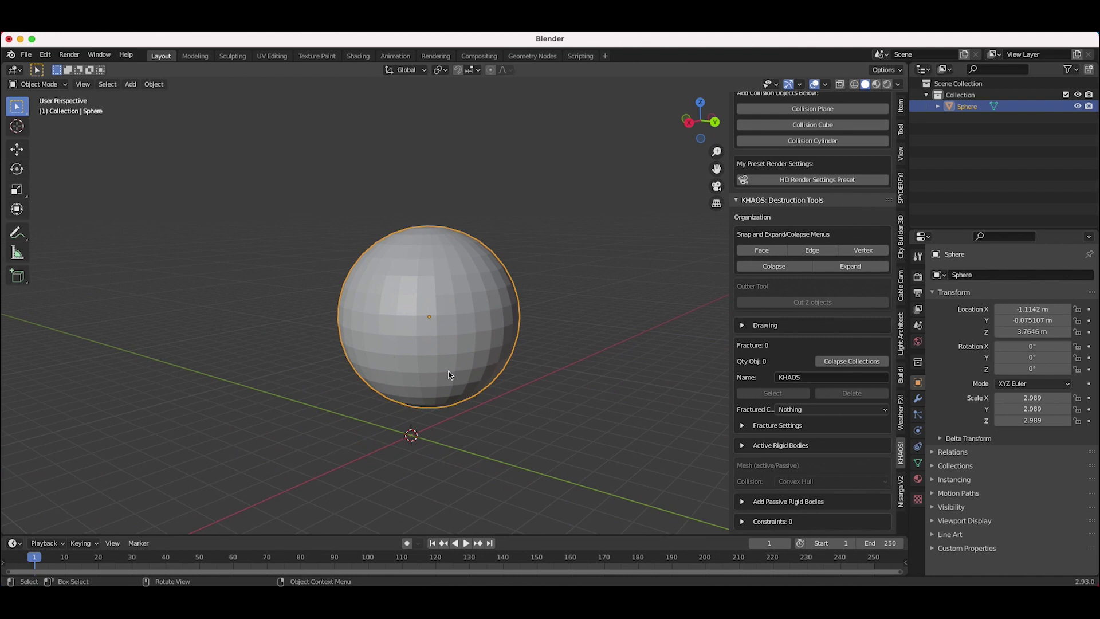
{"action": "key", "text": "shift+d"}
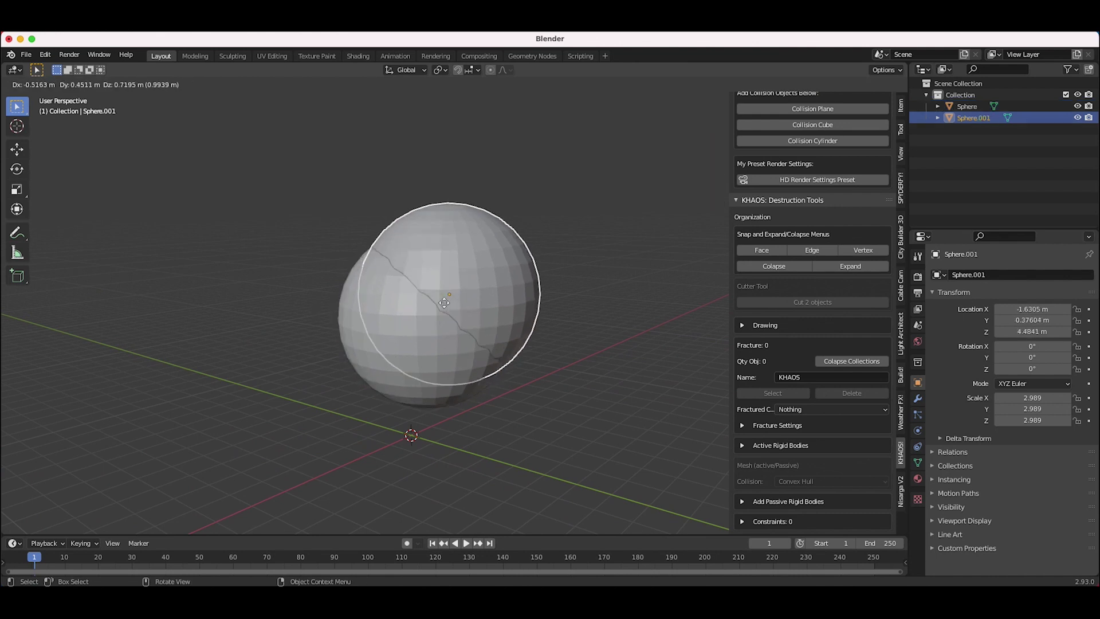
{"action": "left_click", "coordinate": [461, 287]}
{"action": "middle_click_drag", "start_coordinate": [461, 287], "coordinate": [464, 283]}
{"action": "key", "text": "s"}
{"action": "left_click", "coordinate": [574, 334]}
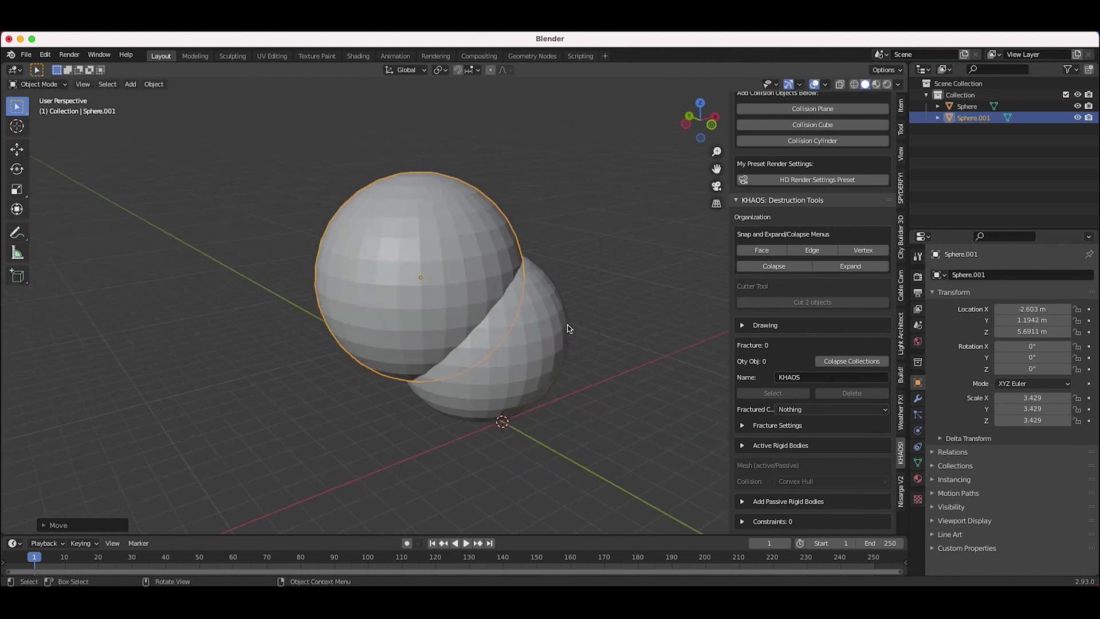
{"action": "middle_click_drag", "start_coordinate": [566, 325], "coordinate": [566, 325]}
{"action": "mouse_move", "coordinate": [525, 368]}
{"action": "middle_mouse_down"}
{"action": "mouse_move", "coordinate": [541, 361]}
{"action": "mouse_move", "coordinate": [514, 374]}
{"action": "mouse_move", "coordinate": [517, 360]}
{"action": "middle_mouse_up"}
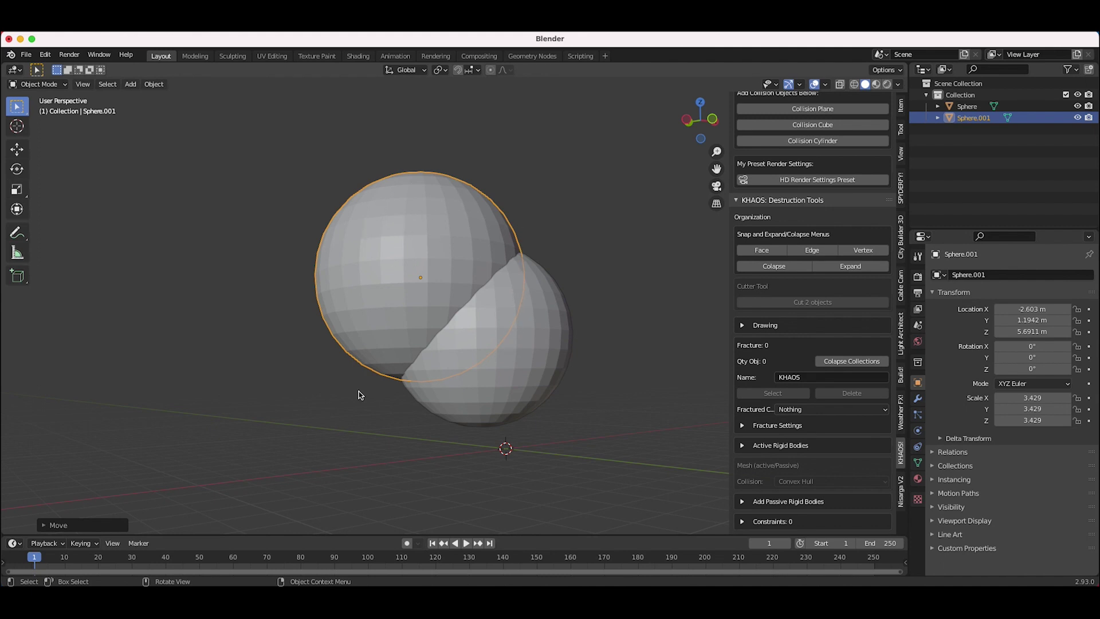
Cut the original sphere with the overlapping copy using the KHAOS Cutter Tool.
{"action": "left_click", "coordinate": [543, 339], "text": "shift"}
{"action": "middle_click_drag", "start_coordinate": [376, 280], "coordinate": [401, 275]}
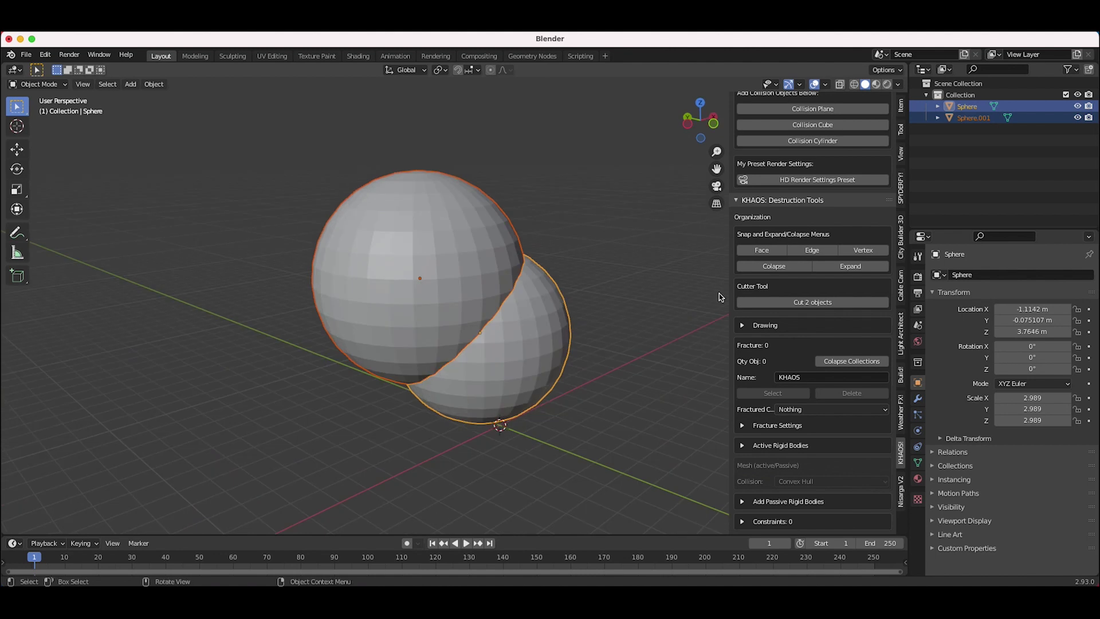
{"action": "left_click", "coordinate": [795, 302]}
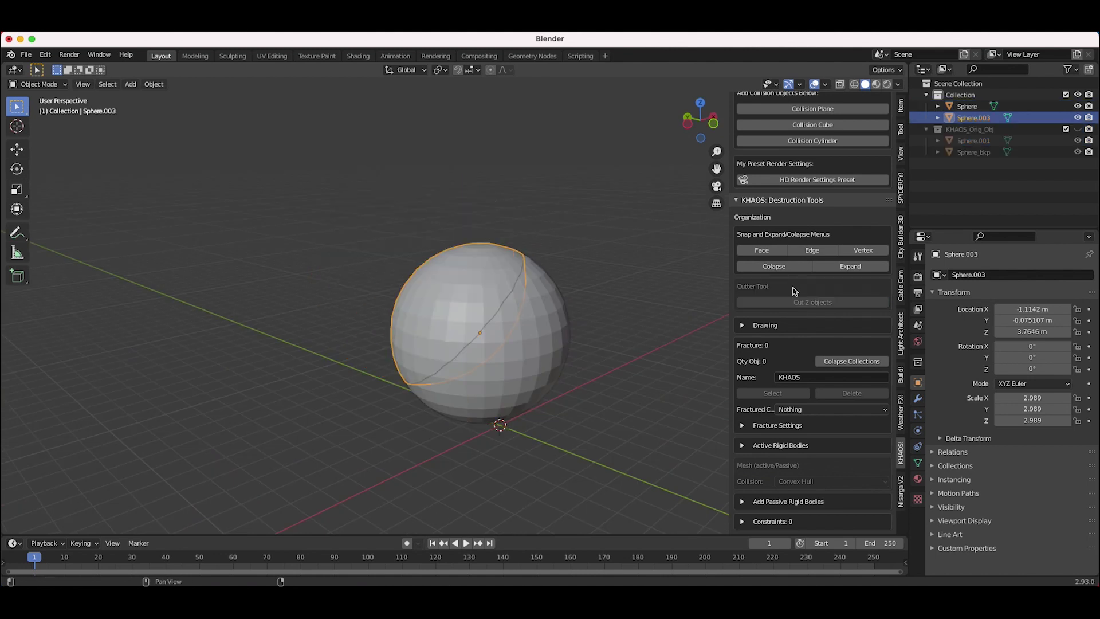
Examine the two cut sphere pieces by selecting each one in turn.
{"action": "left_click", "coordinate": [537, 338]}
{"action": "left_click", "coordinate": [467, 294]}
{"action": "middle_click_drag", "start_coordinate": [474, 314], "coordinate": [485, 283]}
{"action": "left_click", "coordinate": [527, 326]}
{"action": "left_click", "coordinate": [448, 280]}
{"action": "left_click", "coordinate": [519, 338]}
{"action": "left_click", "coordinate": [453, 286]}
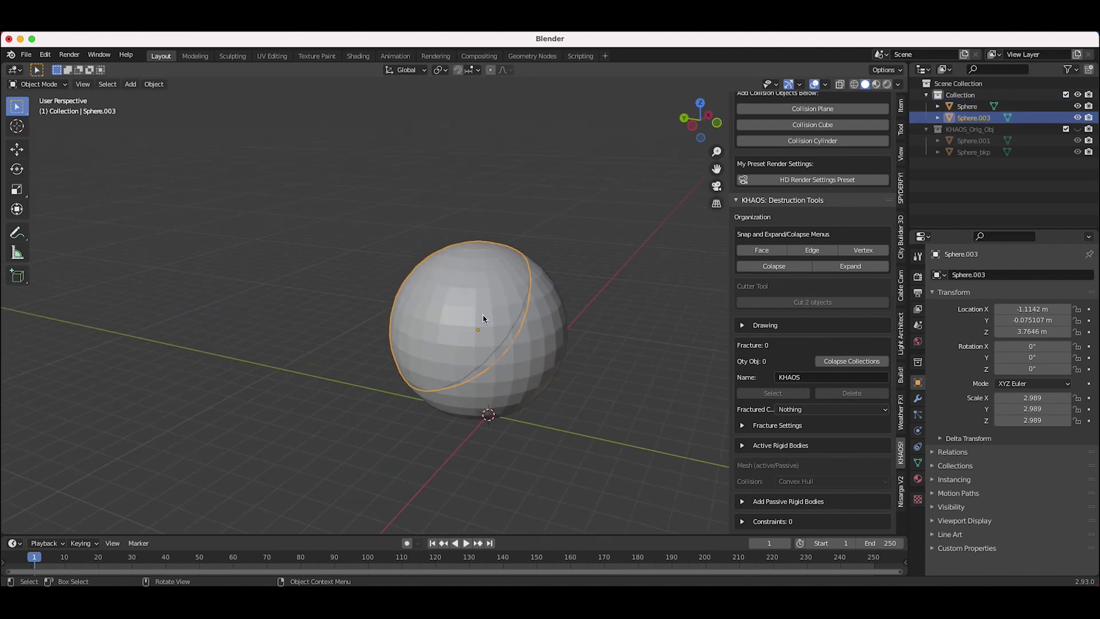
{"action": "left_click", "coordinate": [509, 358]}
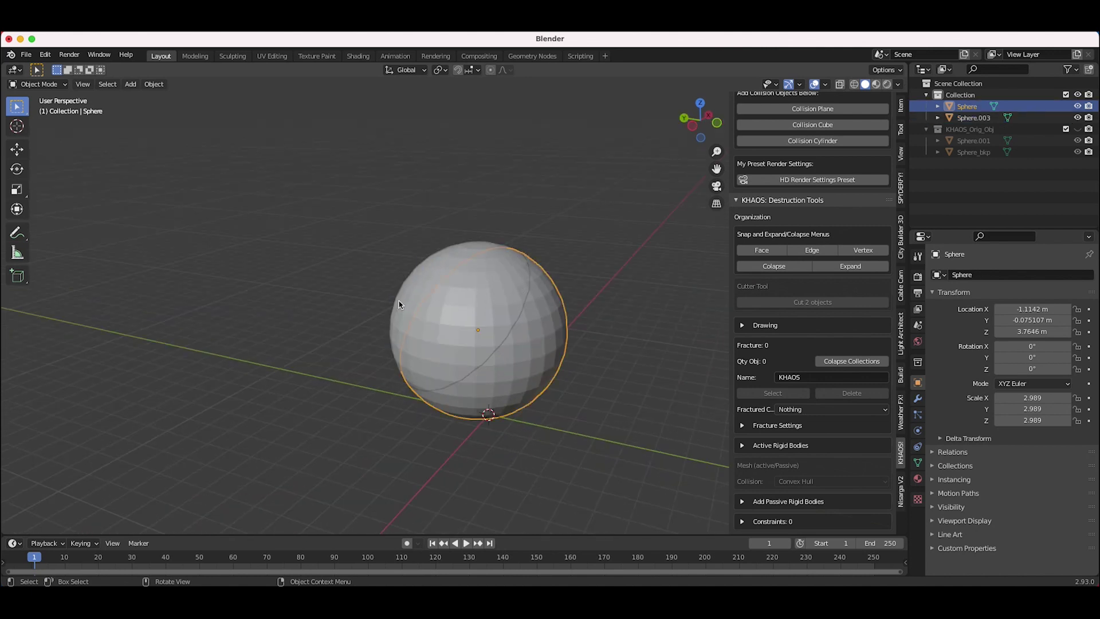
Reveal the KHAOS_Orig_Obj collection, try moving its backup spheres aside, and hide the collection again.
{"action": "left_click", "coordinate": [970, 131]}
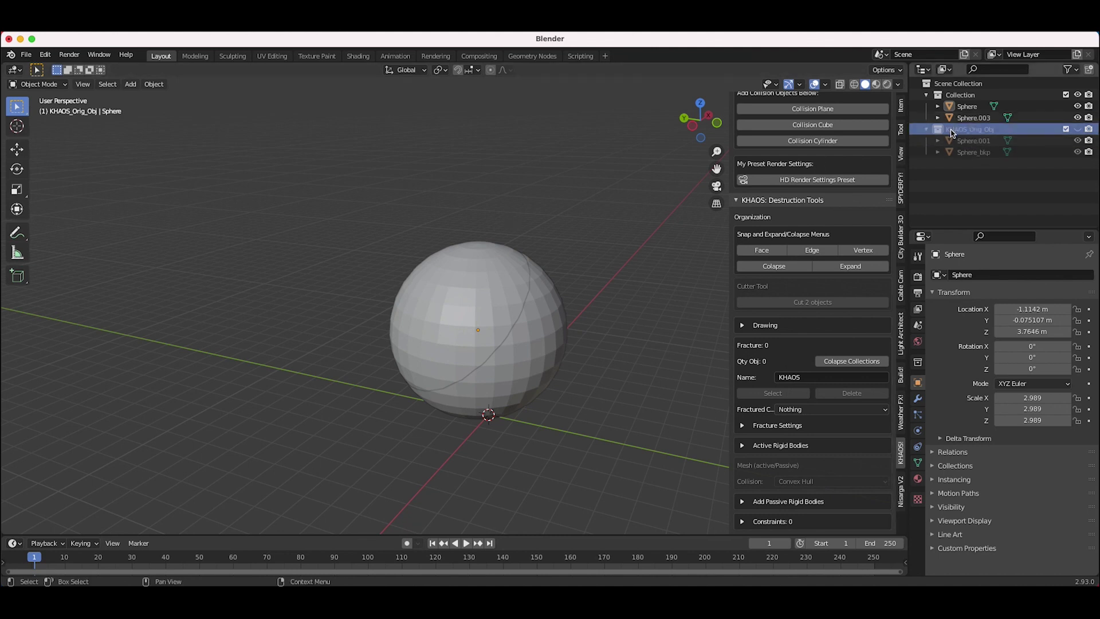
{"action": "left_click", "coordinate": [1078, 129]}
{"action": "right_click", "coordinate": [982, 130]}
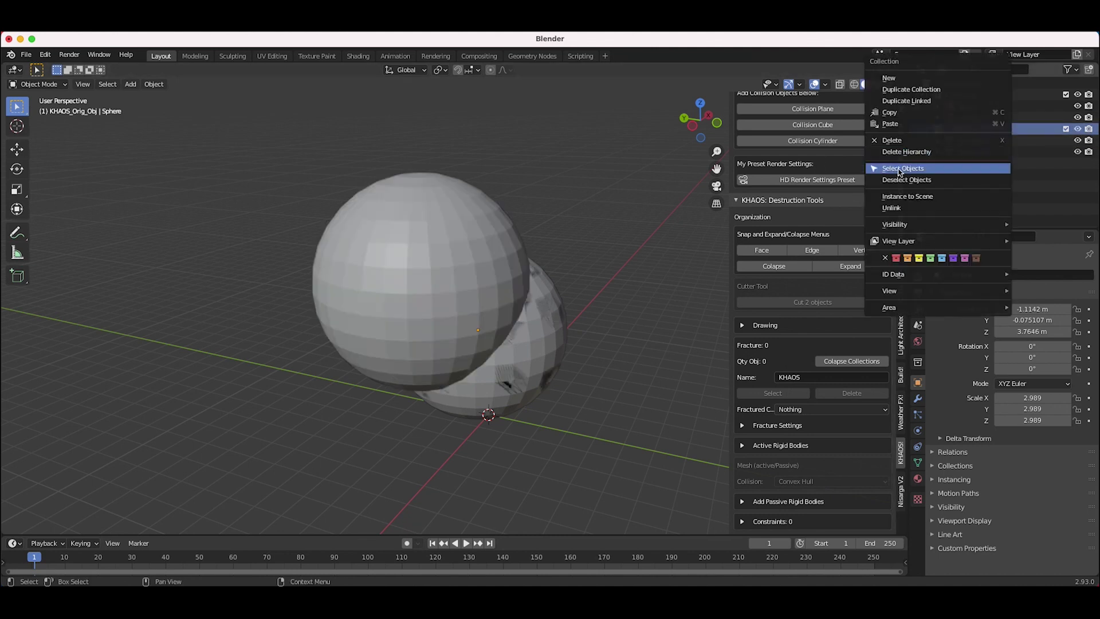
{"action": "left_click", "coordinate": [898, 169]}
{"action": "key", "text": "g"}
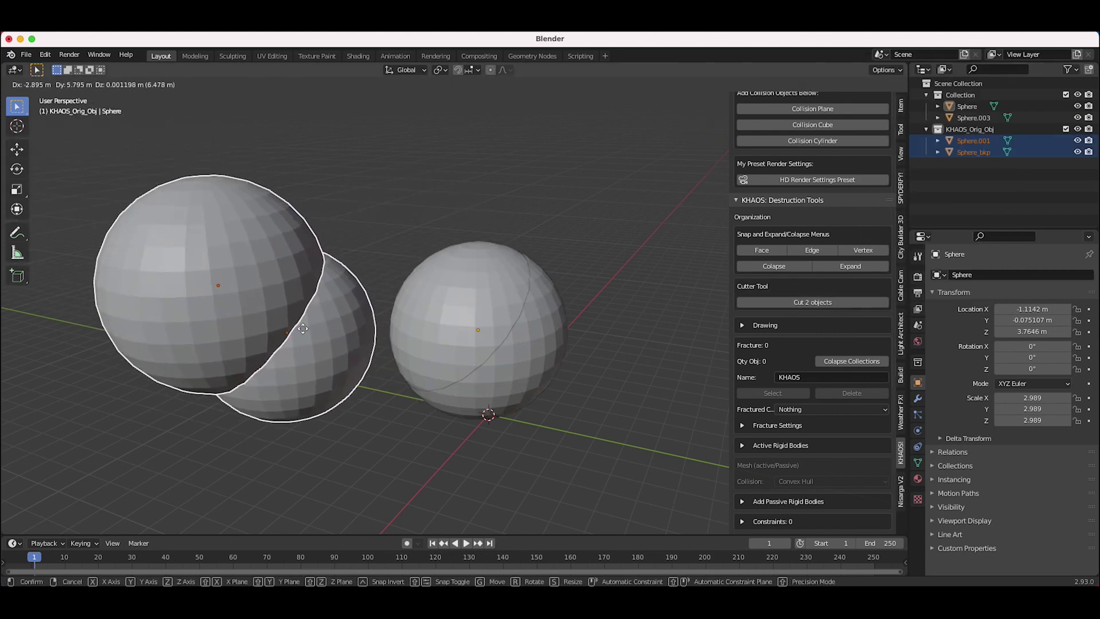
{"action": "right_click", "coordinate": [312, 375]}
{"action": "left_click", "coordinate": [1078, 130]}
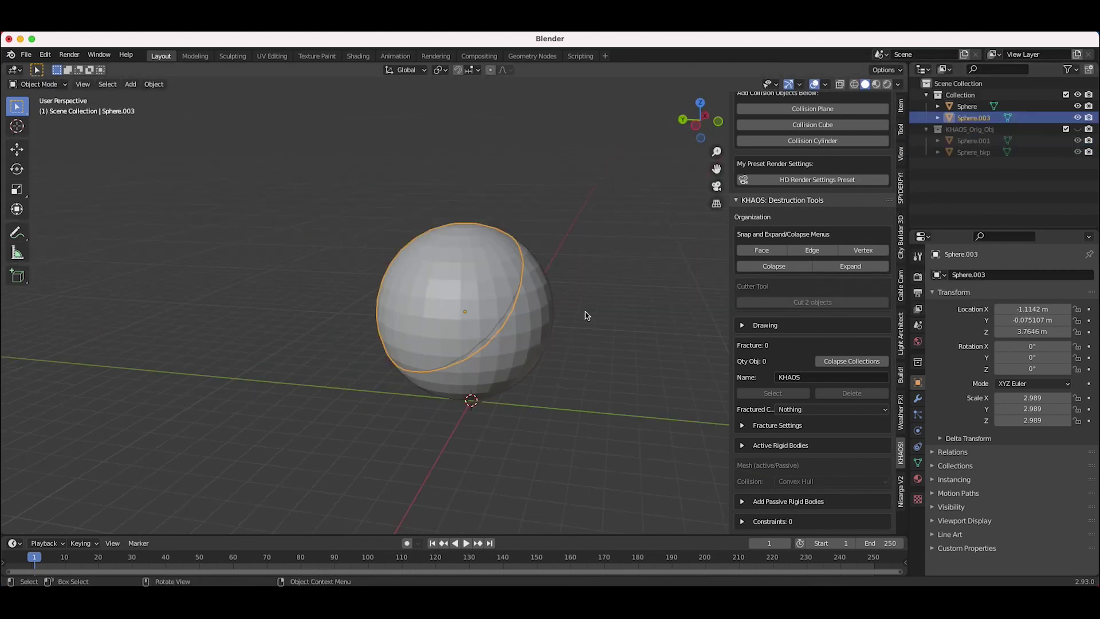
Make the lower cut piece of the sphere a Simple passive rigid body.
{"action": "scroll", "coordinate": [581, 317], "scroll_direction": "left", "scroll_amount": 5}
{"action": "scroll", "coordinate": [581, 317], "scroll_direction": "right", "scroll_amount": 5}
{"action": "left_click", "coordinate": [542, 338]}
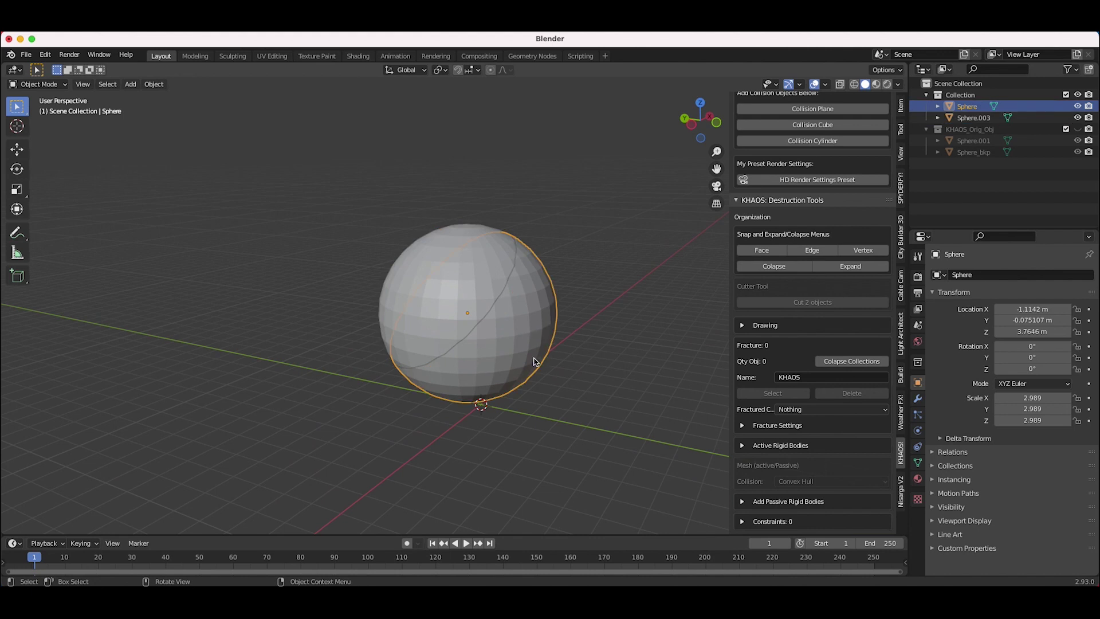
{"action": "scroll", "coordinate": [533, 362], "scroll_direction": "right", "scroll_amount": 5}
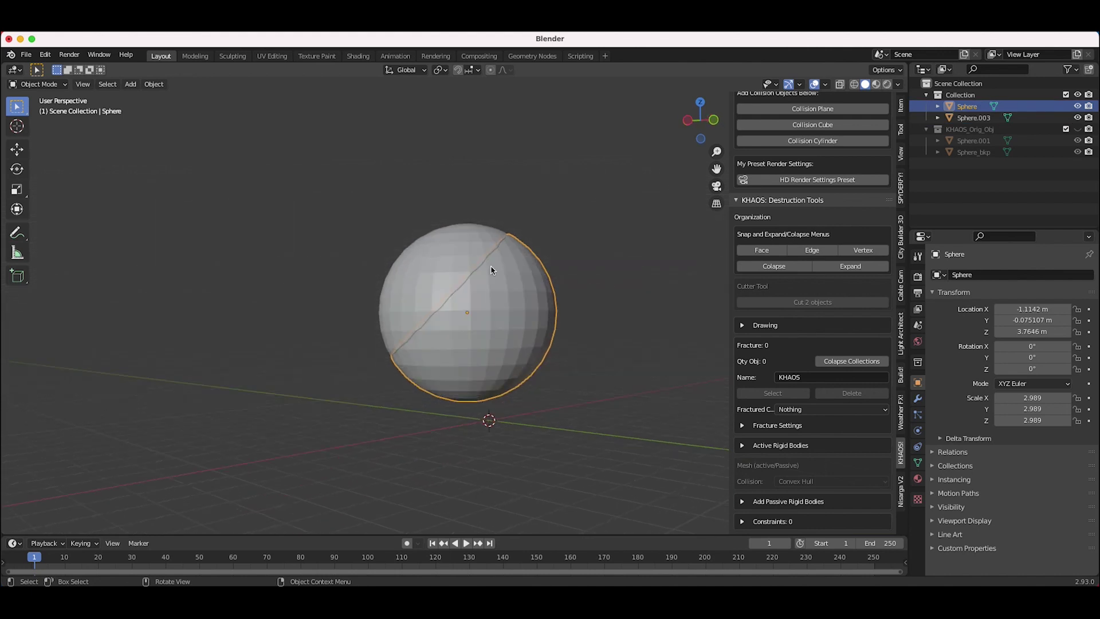
{"action": "left_click", "coordinate": [744, 503]}
{"action": "scroll", "coordinate": [827, 492], "scroll_direction": "down", "scroll_amount": 2}
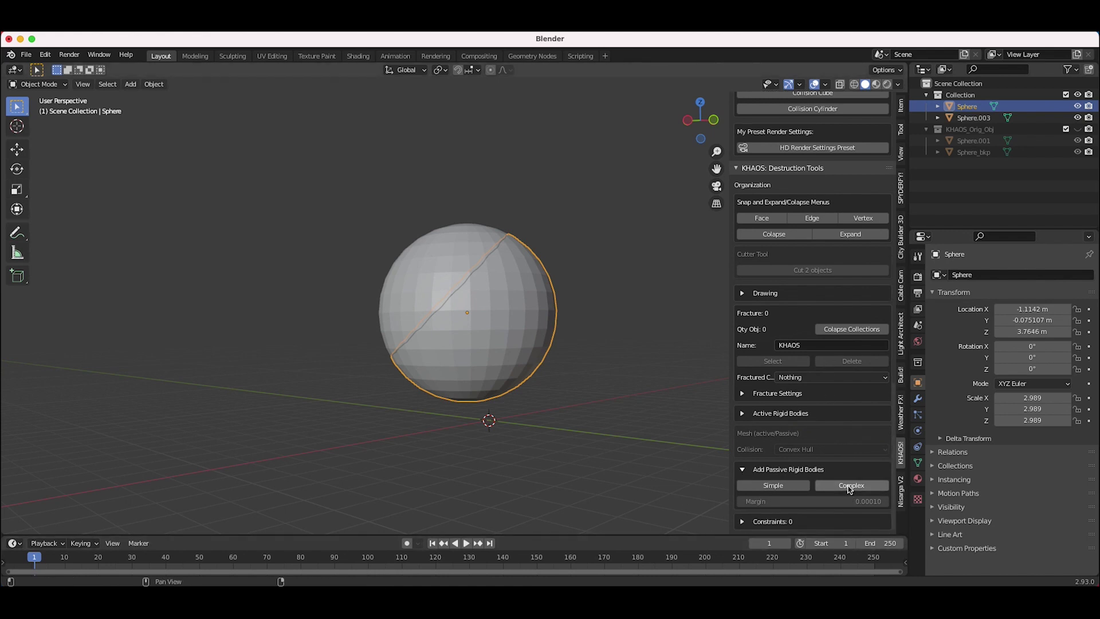
{"action": "left_click", "coordinate": [849, 486]}
{"action": "left_click", "coordinate": [777, 488]}
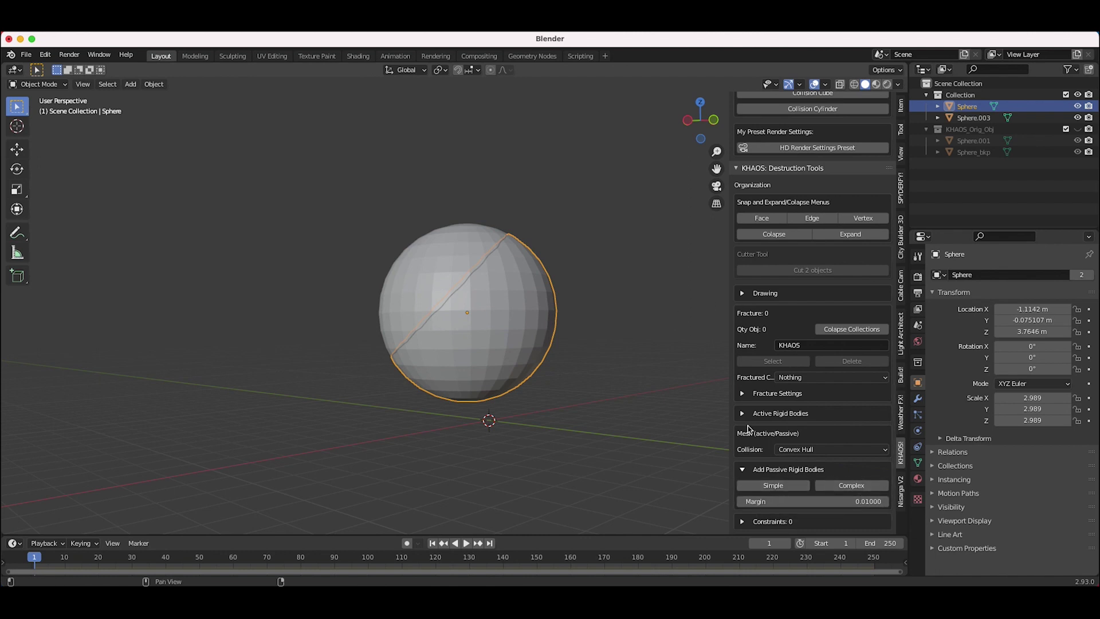
{"action": "middle_click_drag", "start_coordinate": [445, 481], "coordinate": [436, 494]}
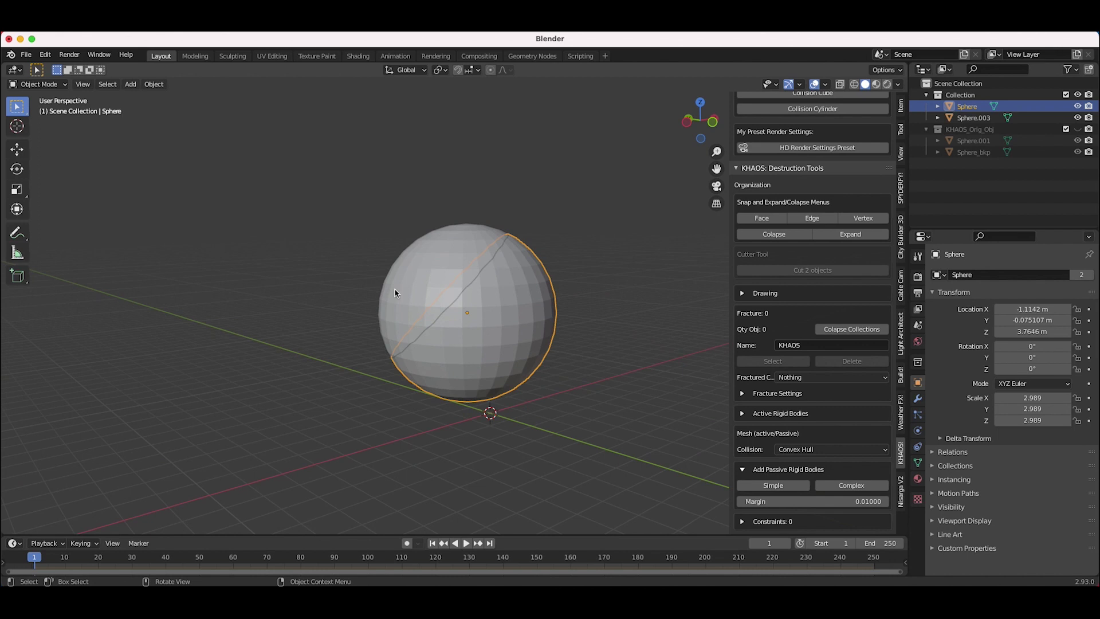
Draw radiating and circular freehand fracture-place strokes across the surface of the upper sphere piece.
{"action": "left_click", "coordinate": [423, 266]}
{"action": "mouse_move", "coordinate": [419, 313]}
{"action": "middle_mouse_down"}
{"action": "mouse_move", "coordinate": [405, 281]}
{"action": "mouse_move", "coordinate": [487, 297]}
{"action": "middle_mouse_up"}
{"action": "middle_click_drag", "start_coordinate": [486, 298], "coordinate": [504, 306]}
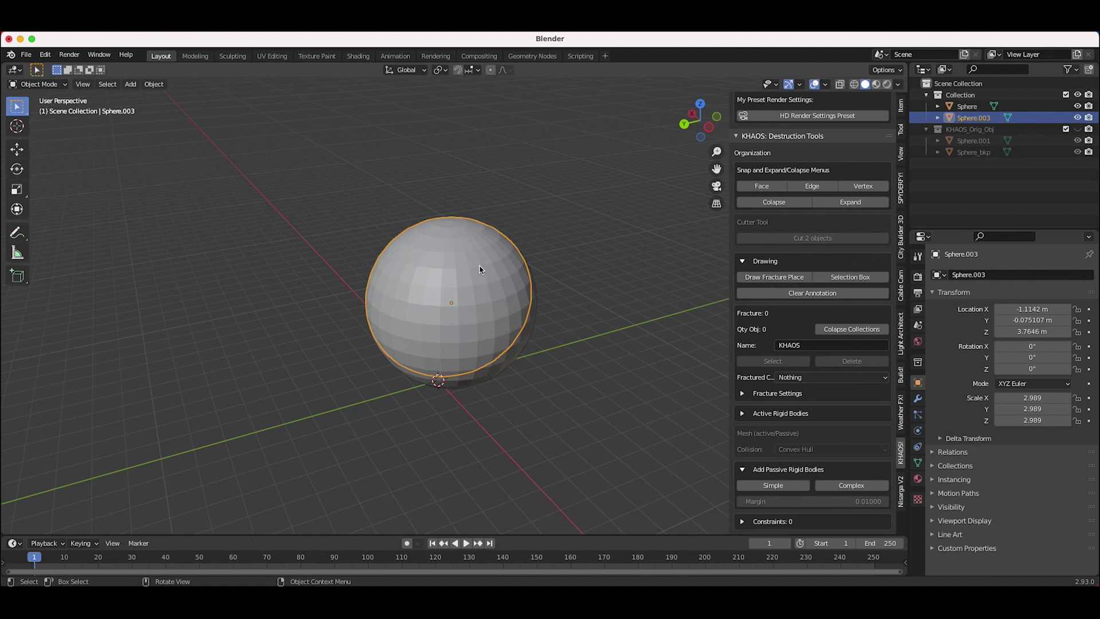
{"action": "mouse_move", "coordinate": [423, 274]}
{"action": "middle_mouse_down"}
{"action": "mouse_move", "coordinate": [442, 347]}
{"action": "mouse_move", "coordinate": [456, 322]}
{"action": "mouse_move", "coordinate": [479, 319]}
{"action": "middle_mouse_up"}
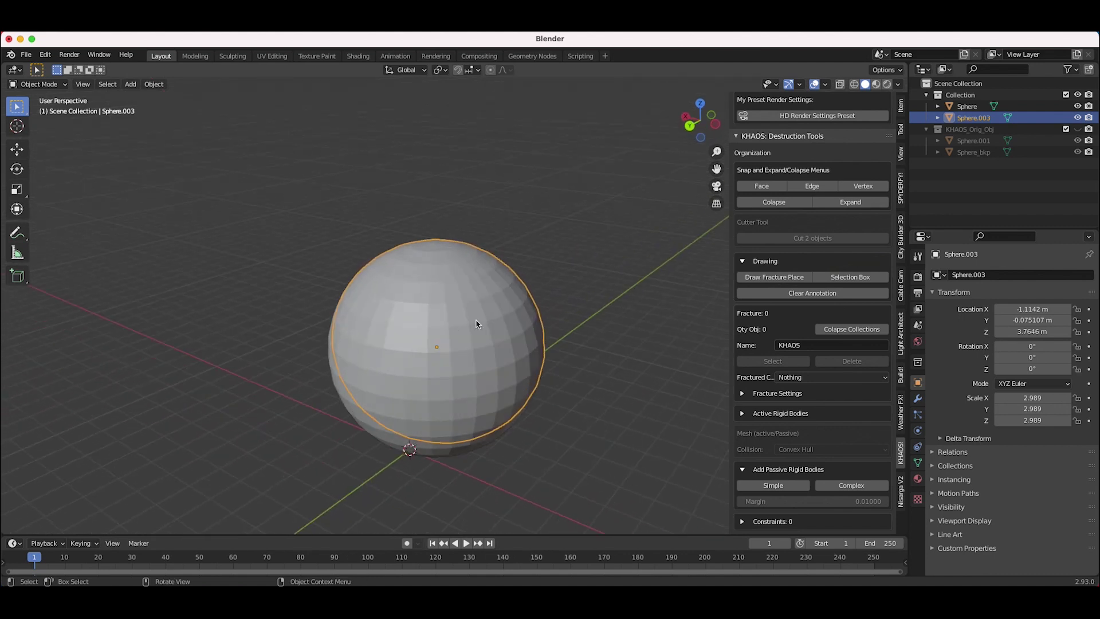
{"action": "left_click", "coordinate": [786, 279]}
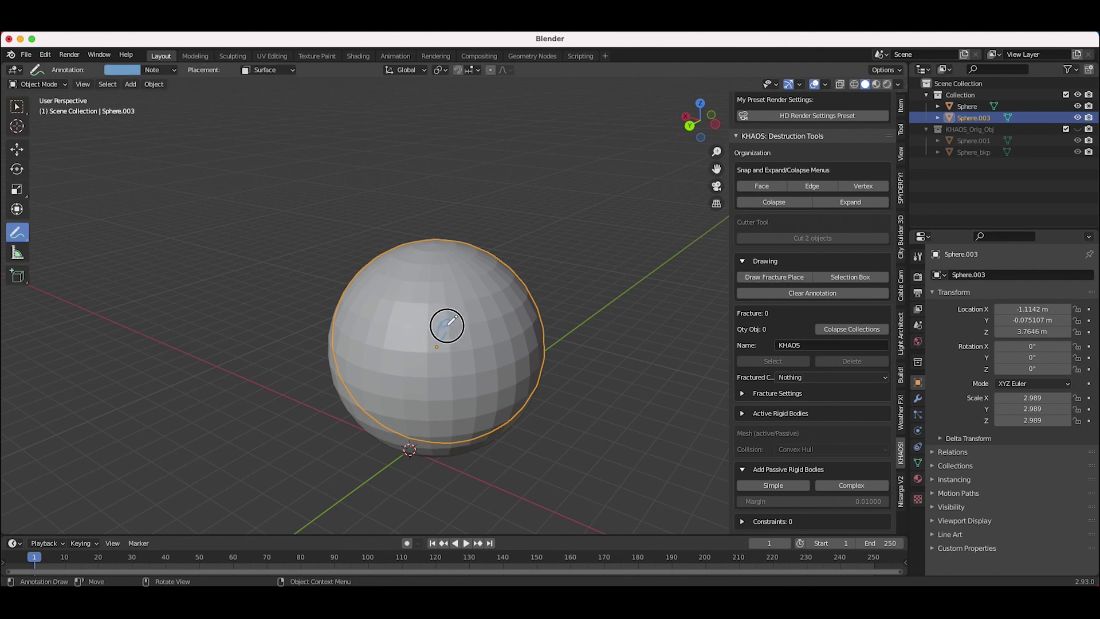
{"action": "left_click_drag", "start_coordinate": [447, 325], "coordinate": [448, 324]}
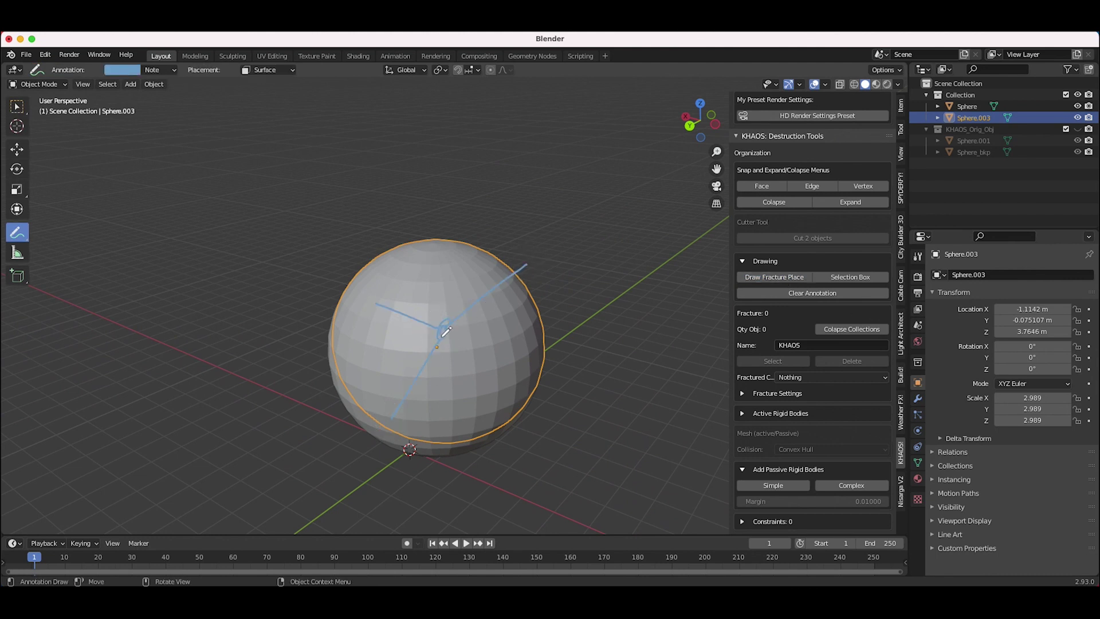
{"action": "mouse_move", "coordinate": [404, 329]}
{"action": "left_mouse_down"}
{"action": "mouse_move", "coordinate": [390, 346]}
{"action": "mouse_move", "coordinate": [414, 328]}
{"action": "left_mouse_up"}
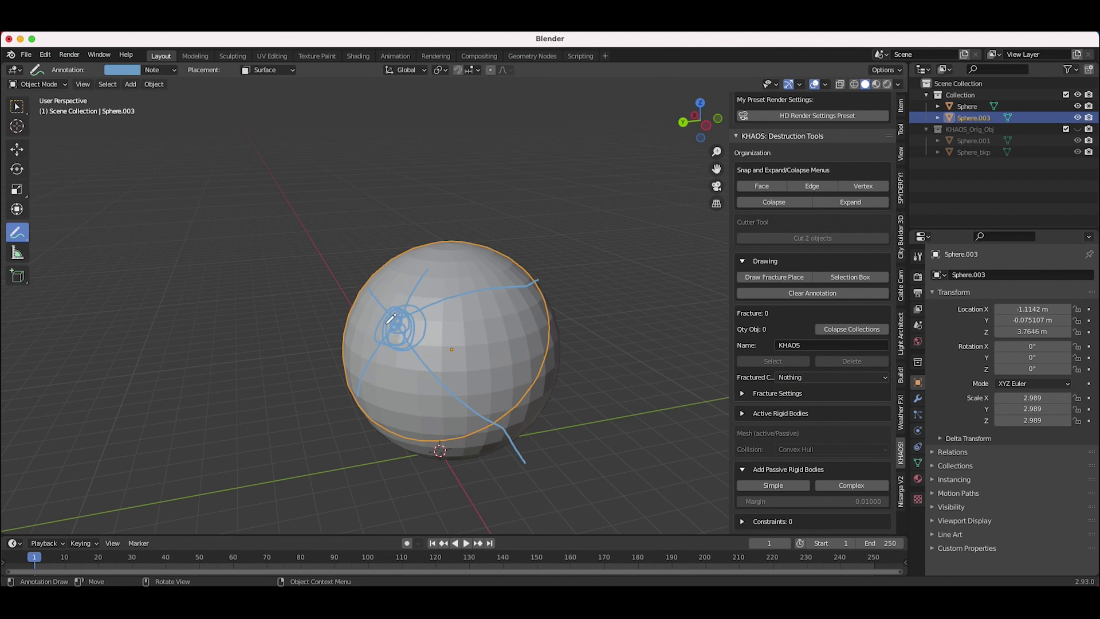
{"action": "mouse_move", "coordinate": [392, 318]}
{"action": "middle_mouse_down"}
{"action": "mouse_move", "coordinate": [434, 315]}
{"action": "mouse_move", "coordinate": [441, 367]}
{"action": "mouse_move", "coordinate": [476, 418]}
{"action": "middle_mouse_up"}
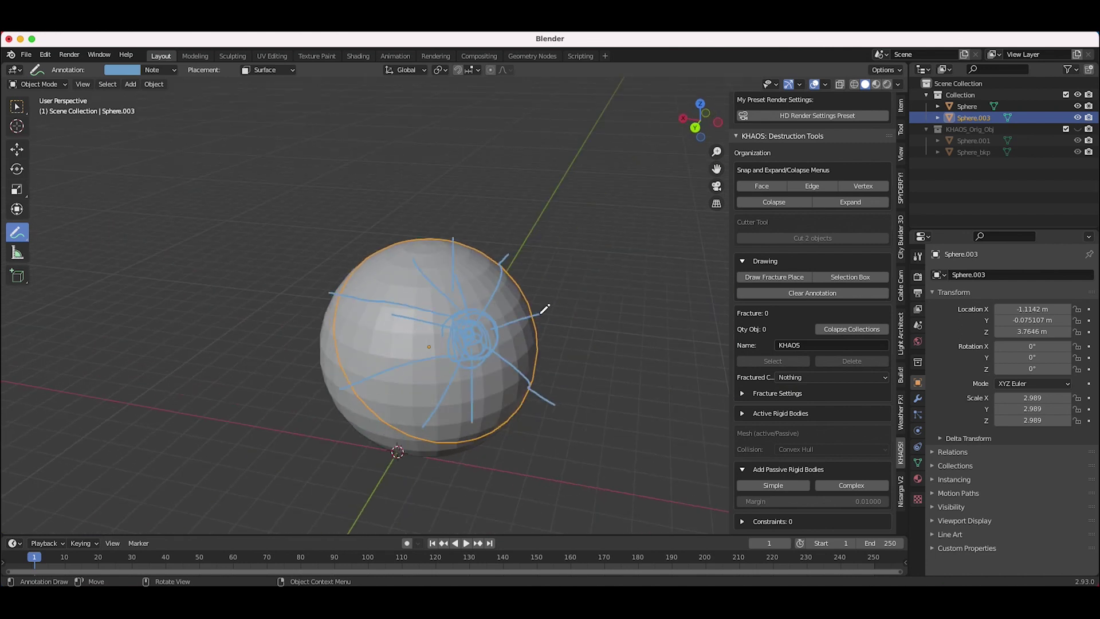
{"action": "middle_click_drag", "start_coordinate": [542, 314], "coordinate": [506, 312]}
{"action": "mouse_move", "coordinate": [433, 330]}
{"action": "left_mouse_down"}
{"action": "mouse_move", "coordinate": [415, 366]}
{"action": "mouse_move", "coordinate": [432, 302]}
{"action": "left_mouse_up"}
{"action": "middle_click_drag", "start_coordinate": [432, 302], "coordinate": [498, 306]}
{"action": "left_click_drag", "start_coordinate": [369, 298], "coordinate": [431, 281]}
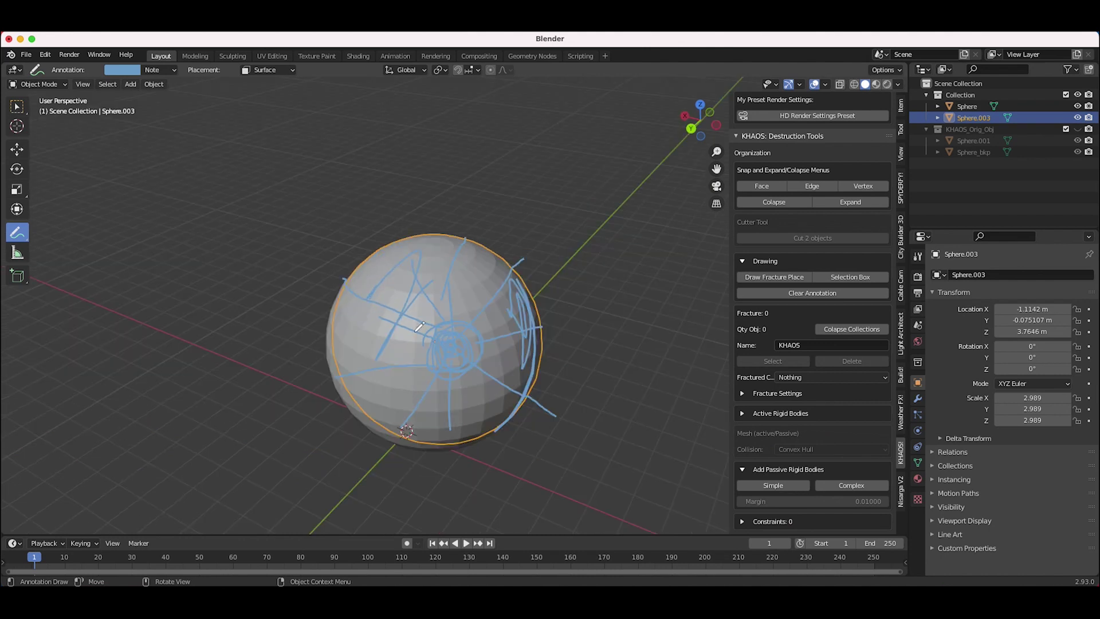
Switch back to box selection and fracture the upper sphere piece from the drawn strokes.
{"action": "mouse_move", "coordinate": [419, 327]}
{"action": "middle_mouse_down"}
{"action": "mouse_move", "coordinate": [512, 355]}
{"action": "mouse_move", "coordinate": [355, 273]}
{"action": "middle_mouse_up"}
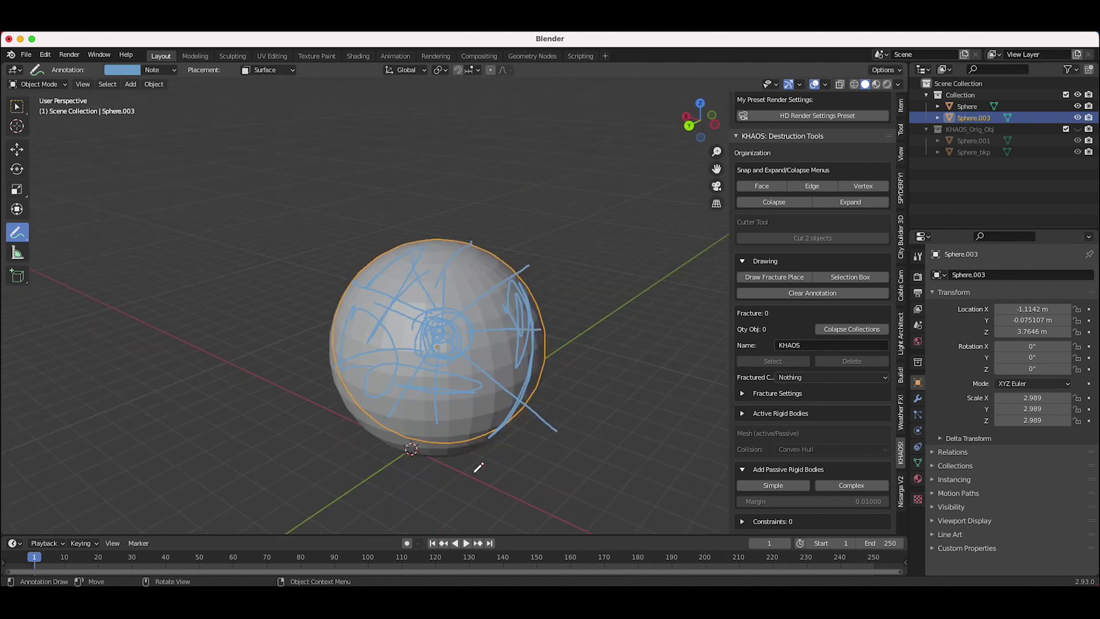
{"action": "left_click", "coordinate": [845, 278]}
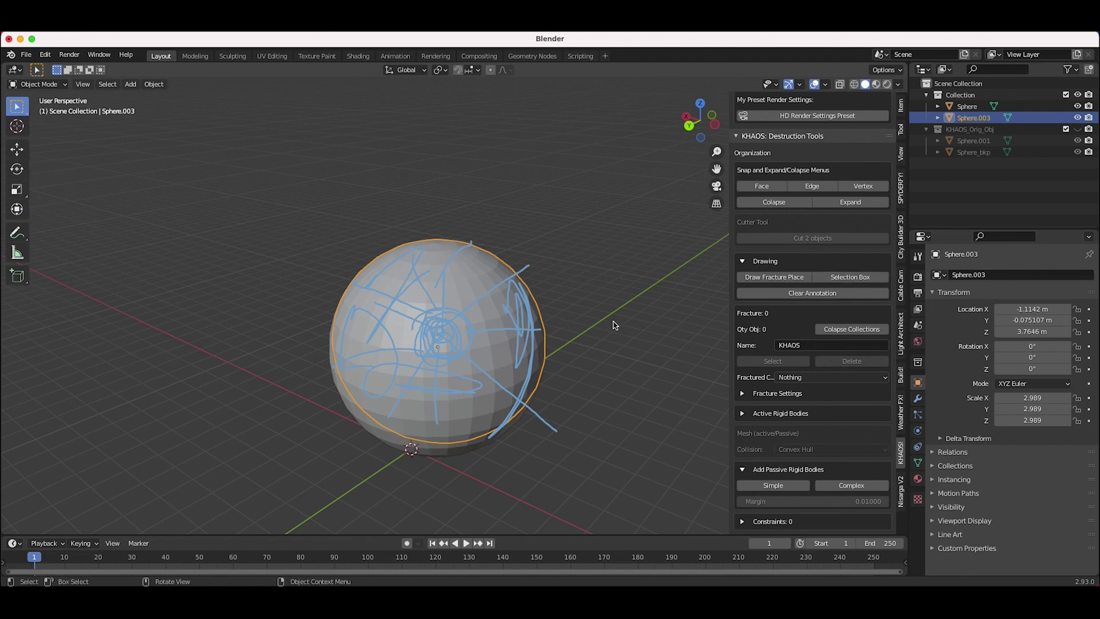
{"action": "left_click", "coordinate": [743, 393]}
{"action": "scroll", "coordinate": [762, 389], "scroll_direction": "down", "scroll_amount": 3}
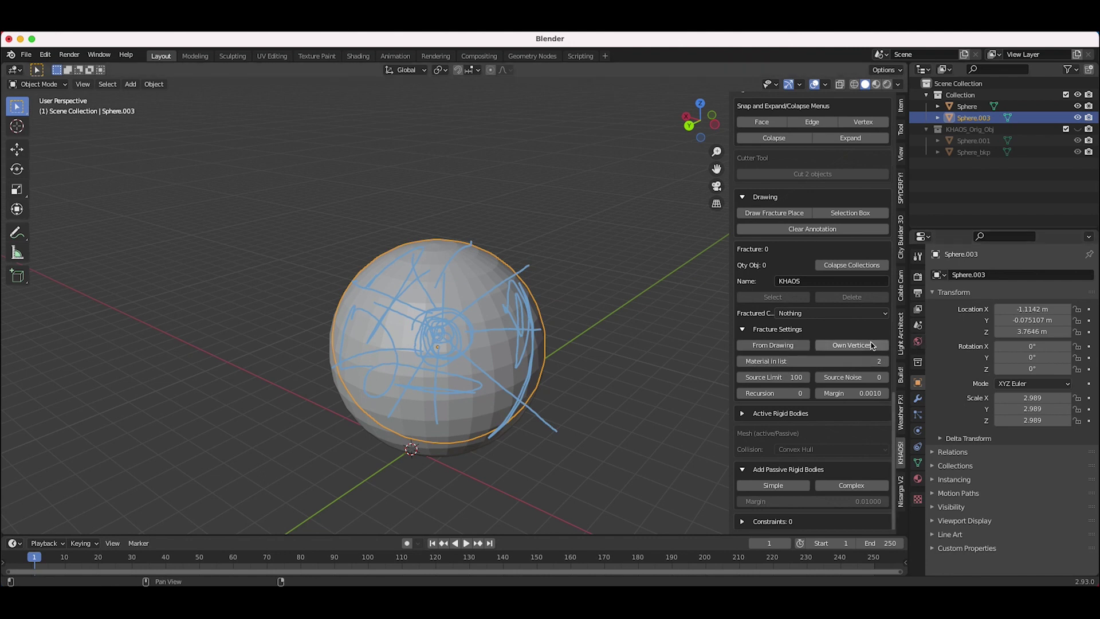
{"action": "left_click", "coordinate": [802, 394]}
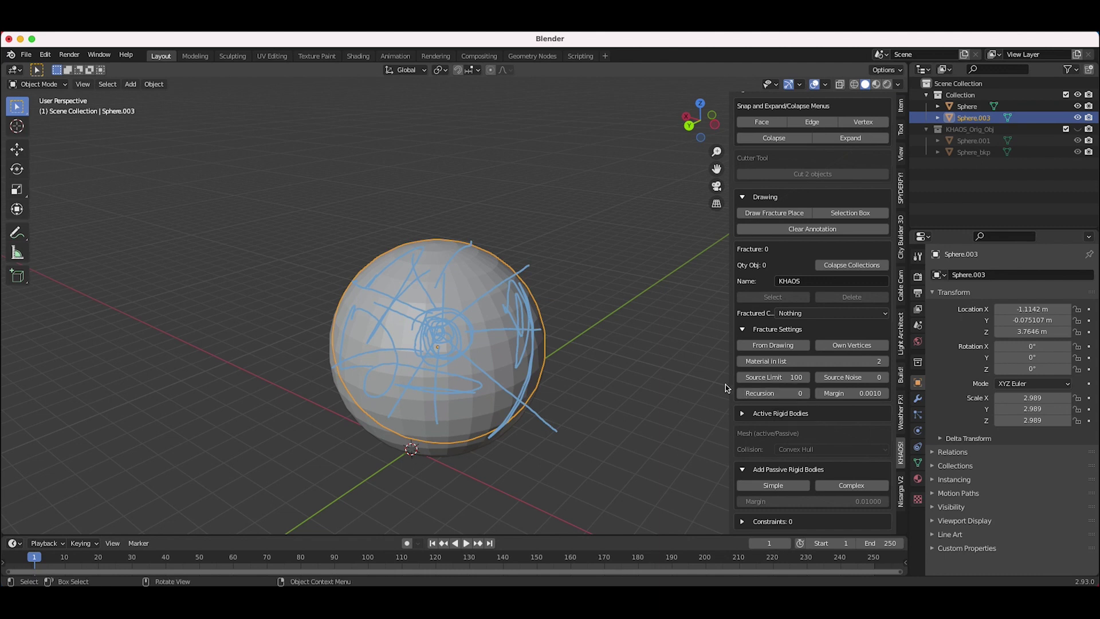
{"action": "left_click", "coordinate": [779, 346]}
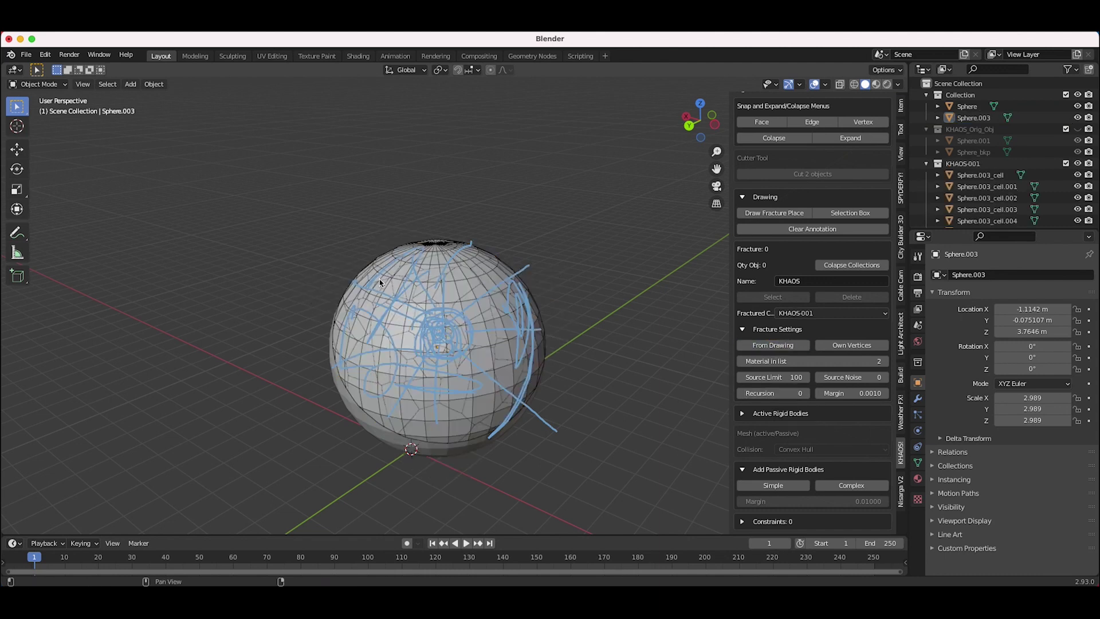
Examine the newly fractured cells around the drawn impact area from several angles.
{"action": "scroll", "coordinate": [423, 362], "scroll_direction": "right", "scroll_amount": 10}
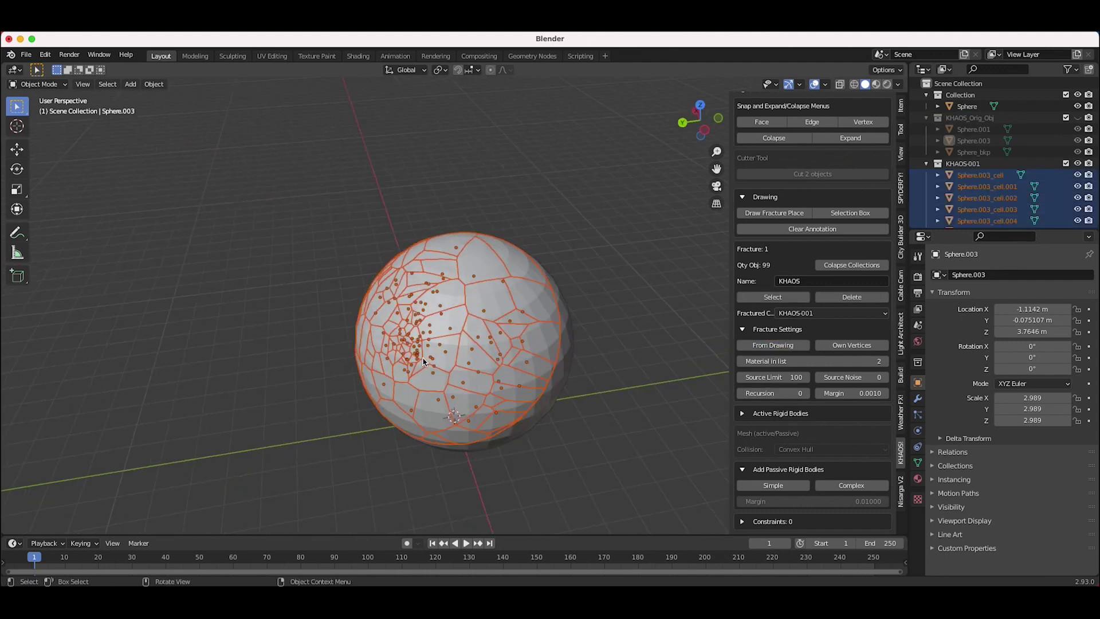
{"action": "scroll", "coordinate": [423, 362], "scroll_direction": "left", "scroll_amount": 12}
{"action": "scroll", "coordinate": [423, 362], "scroll_direction": "right", "scroll_amount": 5}
{"action": "scroll", "coordinate": [423, 362], "scroll_direction": "right", "scroll_amount": 5}
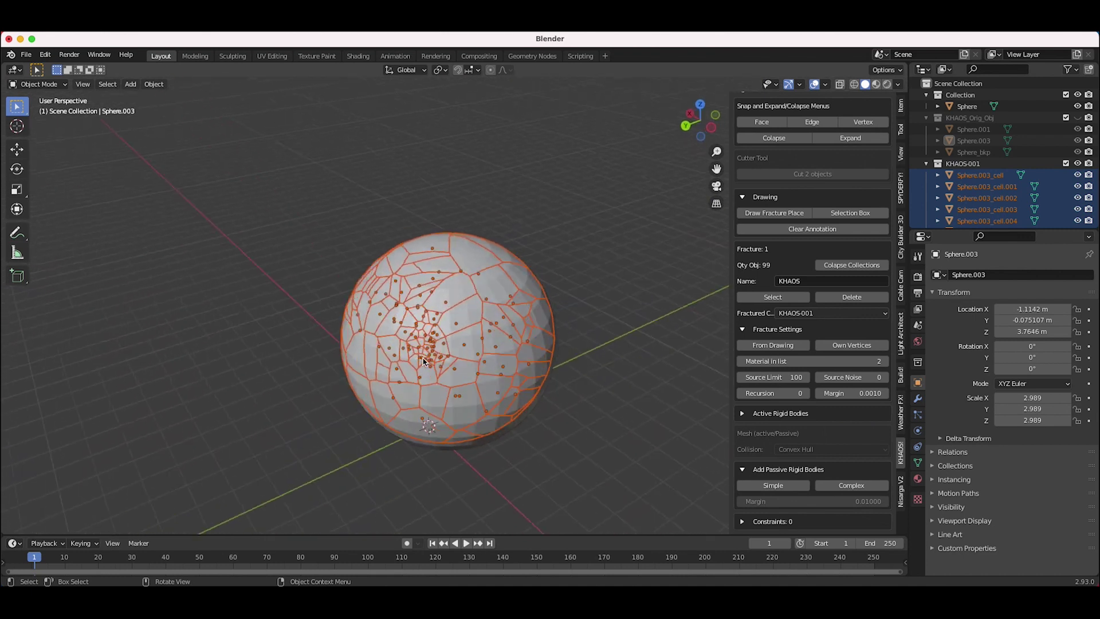
{"action": "scroll", "coordinate": [423, 362], "scroll_direction": "left", "scroll_amount": 10}
{"action": "scroll", "coordinate": [423, 362], "scroll_direction": "right", "scroll_amount": 5}
{"action": "scroll", "coordinate": [956, 181], "scroll_direction": "down", "scroll_amount": 1}
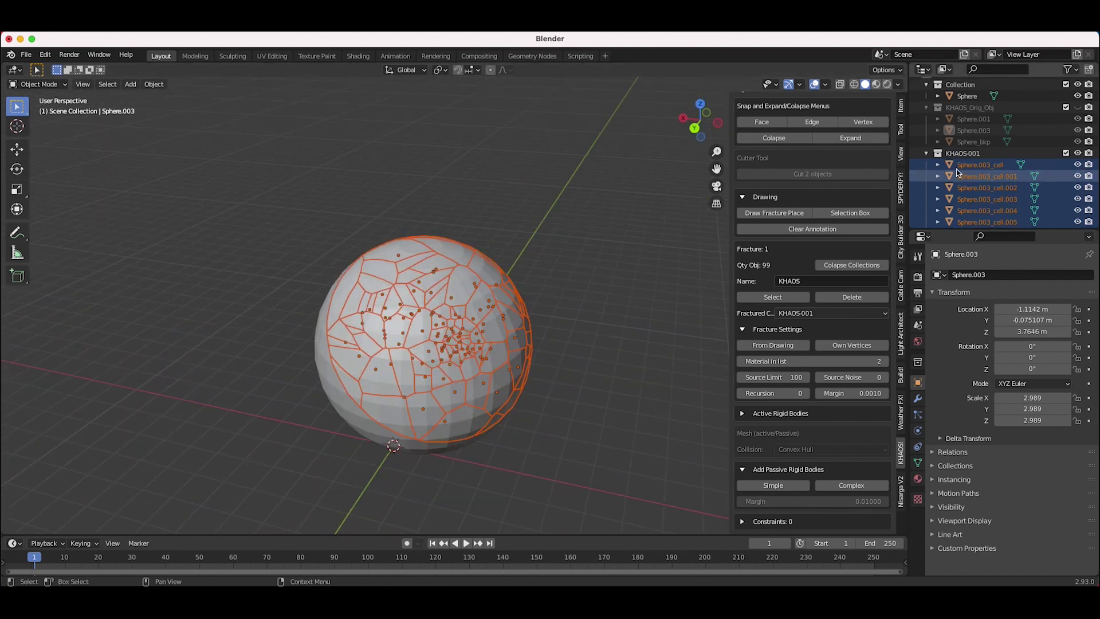
Select the KHAOS-001 collection, collapse the collections in the outliner and check the available fractured collections.
{"action": "left_click", "coordinate": [963, 154]}
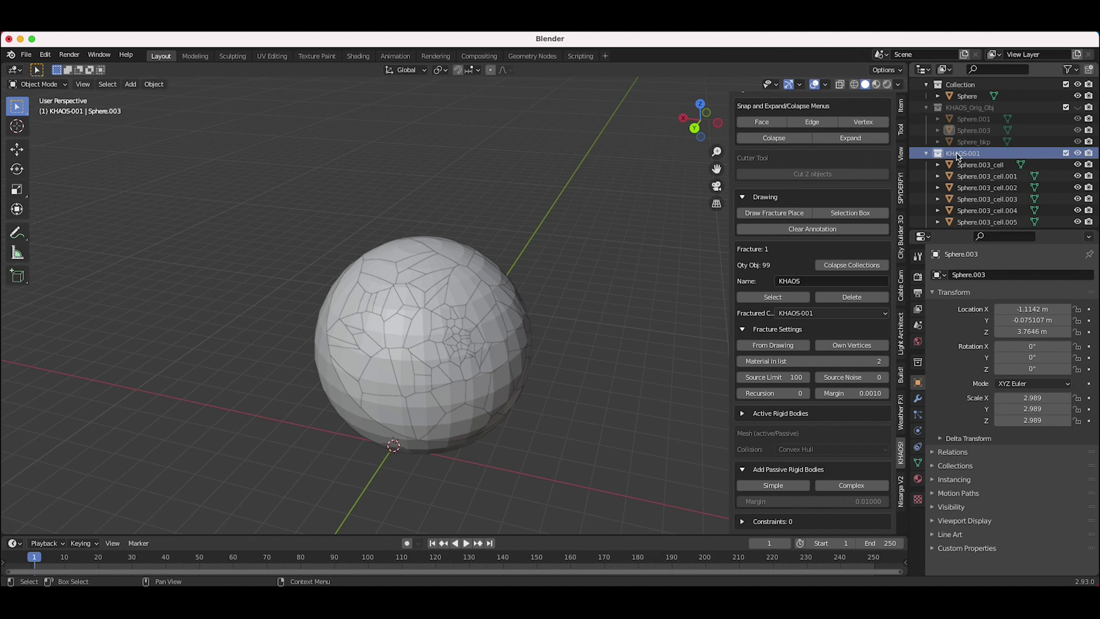
{"action": "scroll", "coordinate": [440, 334], "scroll_direction": "right", "scroll_amount": 2}
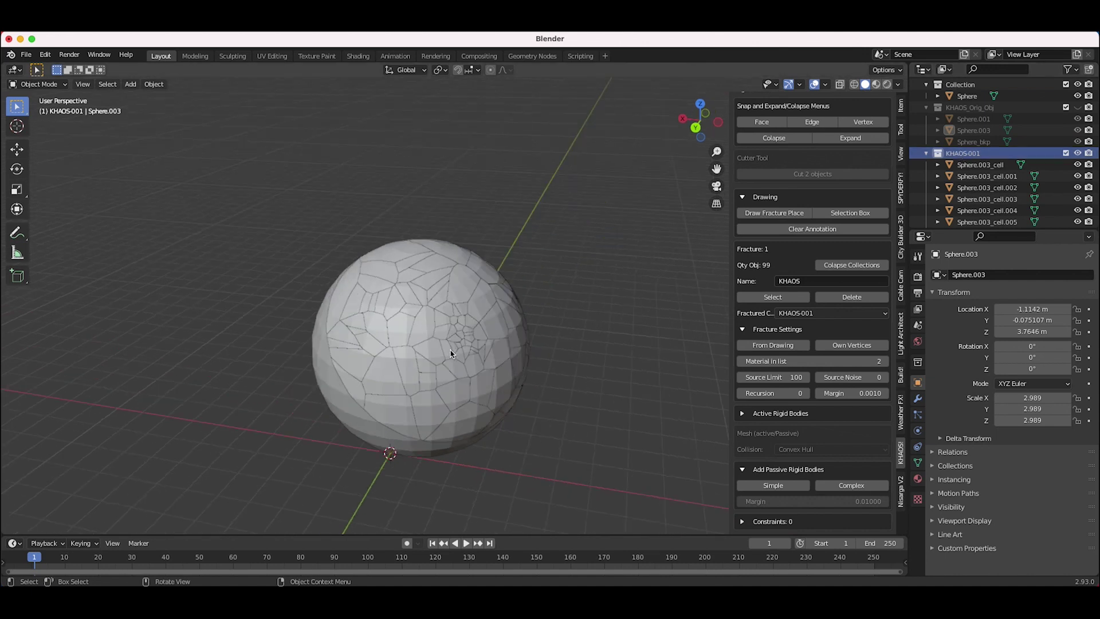
{"action": "middle_click_drag", "start_coordinate": [450, 353], "coordinate": [454, 353]}
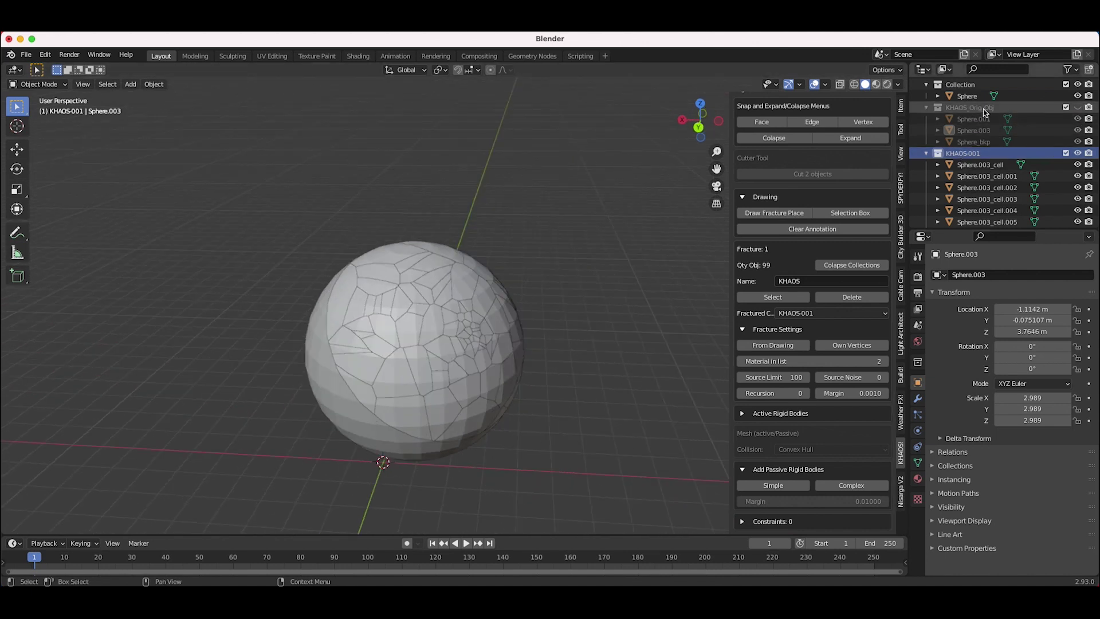
{"action": "left_click", "coordinate": [832, 262]}
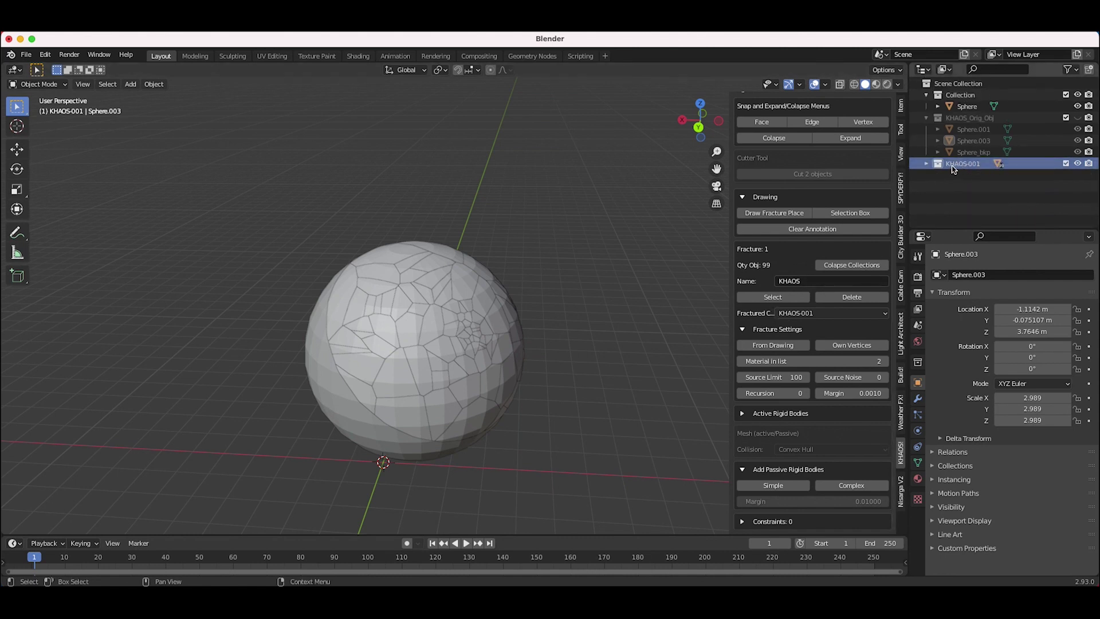
{"action": "left_click", "coordinate": [808, 313]}
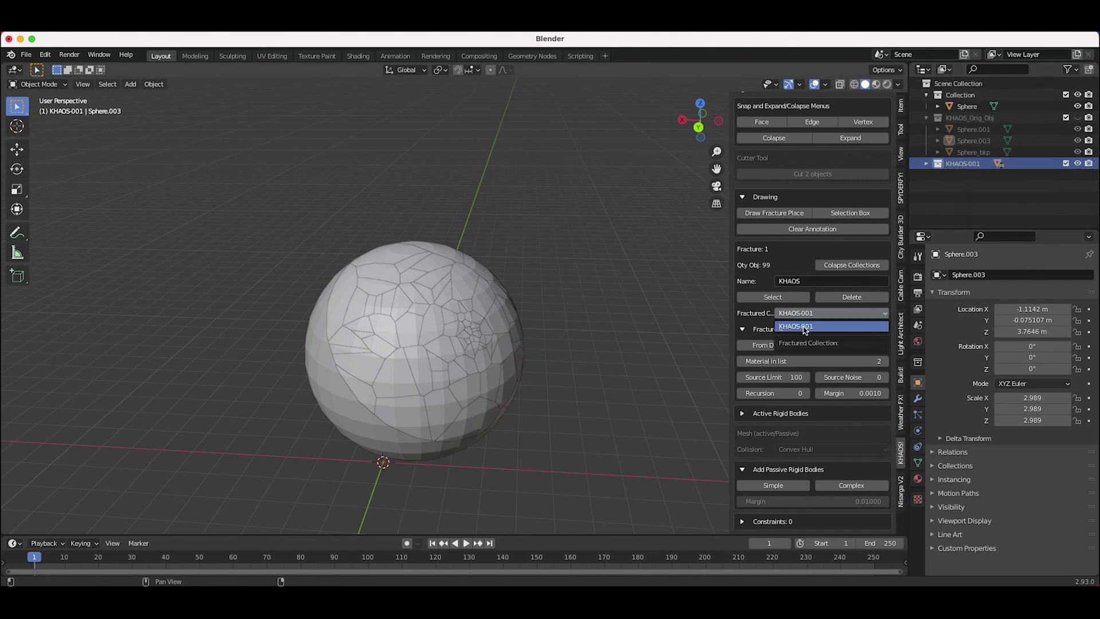
Examine the deselected sphere's crack pattern from all sides, including the dense cluster and the uncut lower piece.
{"action": "scroll", "coordinate": [562, 361], "scroll_direction": "right", "scroll_amount": 5}
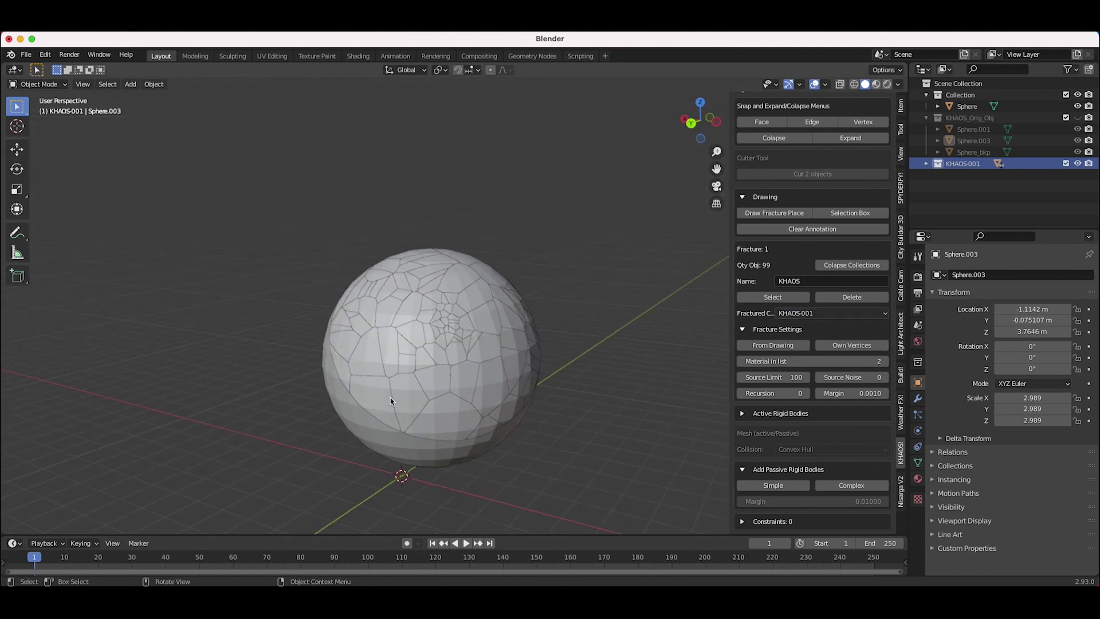
{"action": "scroll", "coordinate": [497, 395], "scroll_direction": "up", "scroll_amount": 3}
{"action": "scroll", "coordinate": [496, 394], "scroll_direction": "up", "scroll_amount": 2}
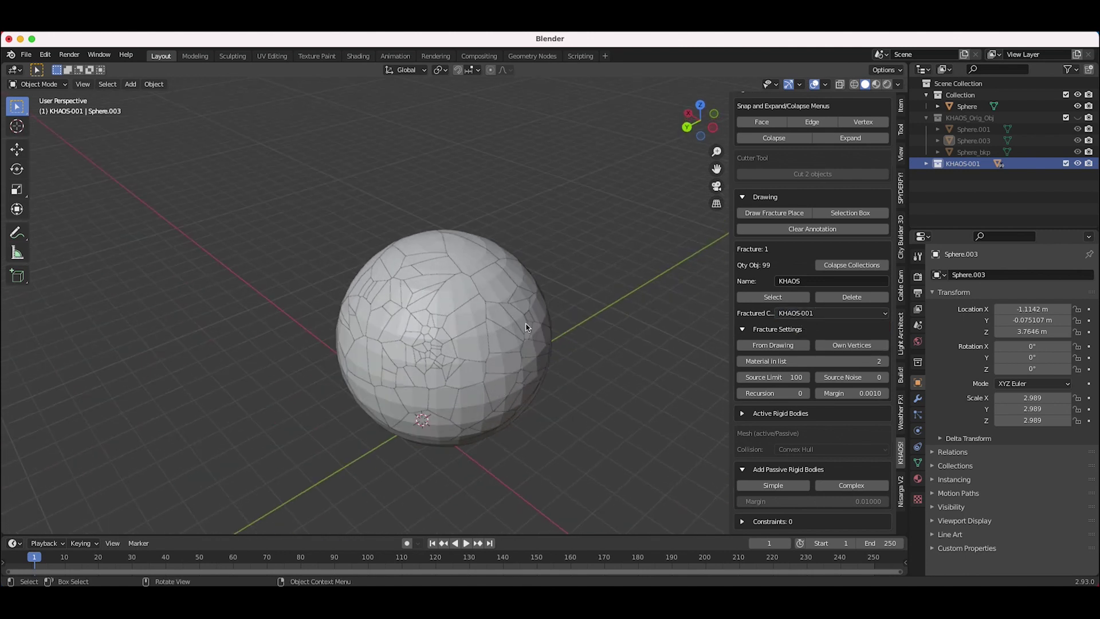
{"action": "scroll", "coordinate": [367, 350], "scroll_direction": "right", "scroll_amount": 5}
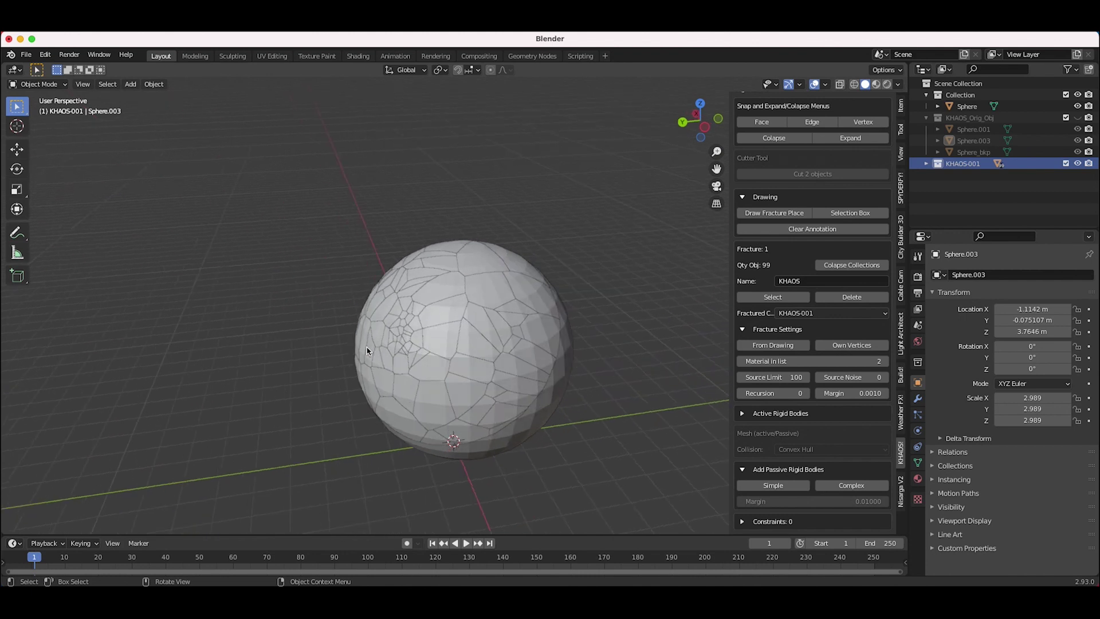
{"action": "scroll", "coordinate": [483, 279], "scroll_direction": "up", "scroll_amount": 3}
{"action": "scroll", "coordinate": [482, 279], "scroll_direction": "left", "scroll_amount": 5}
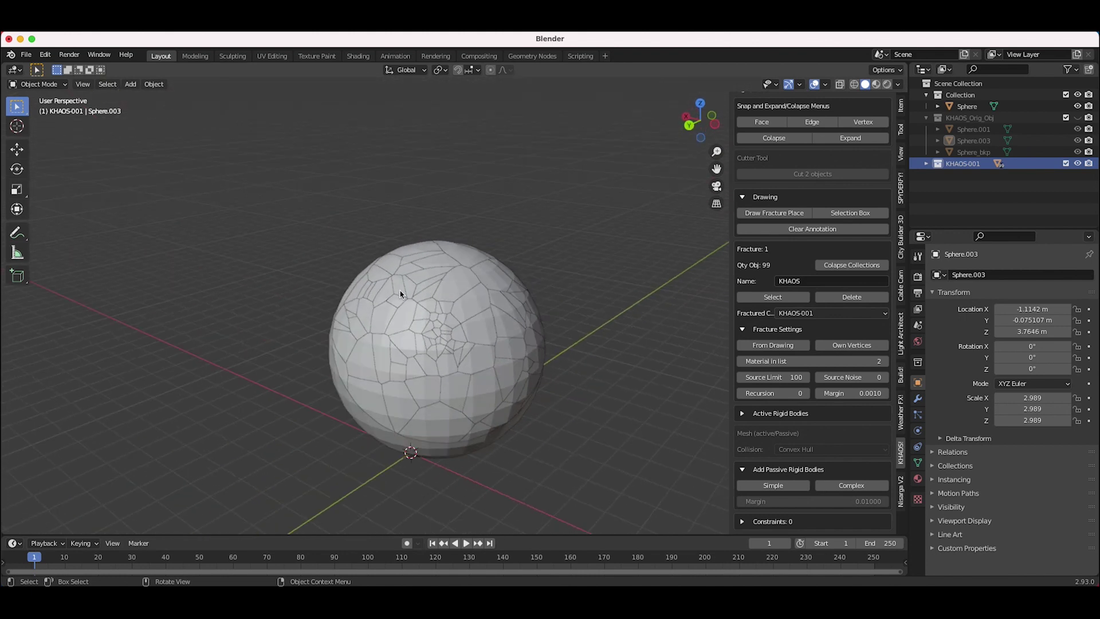
{"action": "scroll", "coordinate": [508, 330], "scroll_direction": "right", "scroll_amount": 10}
{"action": "scroll", "coordinate": [508, 330], "scroll_direction": "up", "scroll_amount": 5}
{"action": "scroll", "coordinate": [508, 330], "scroll_direction": "left", "scroll_amount": 10}
{"action": "scroll", "coordinate": [508, 330], "scroll_direction": "down", "scroll_amount": 5}
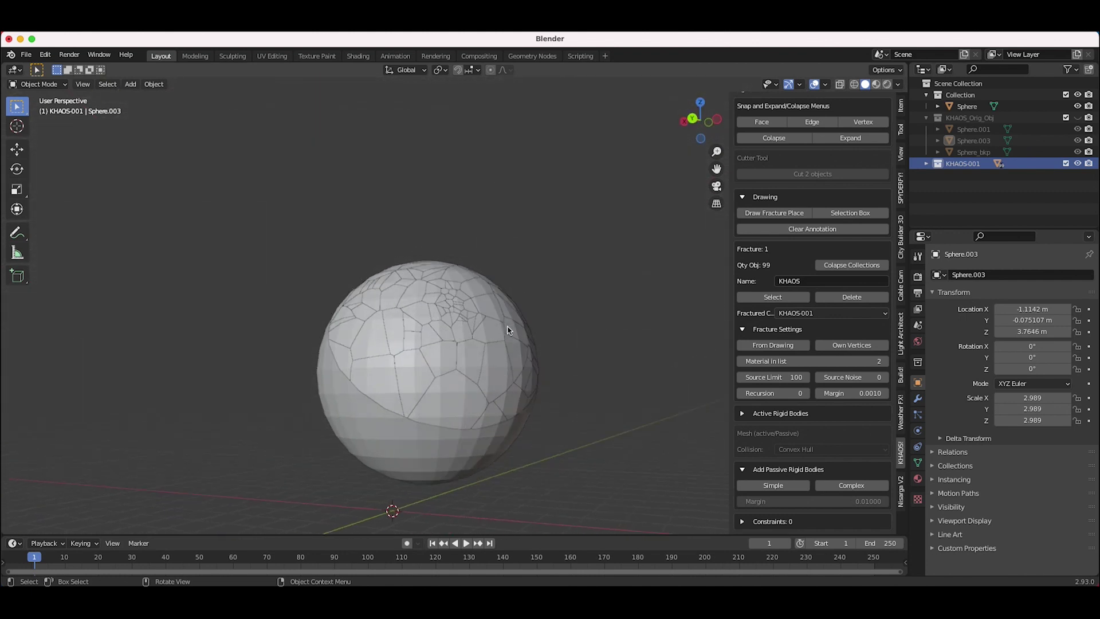
{"action": "scroll", "coordinate": [507, 329], "scroll_direction": "up", "scroll_amount": 5}
Select a single large cell below the dense cluster, scribble fracture strokes on it and fracture it from the drawing.
{"action": "left_click", "coordinate": [499, 300]}
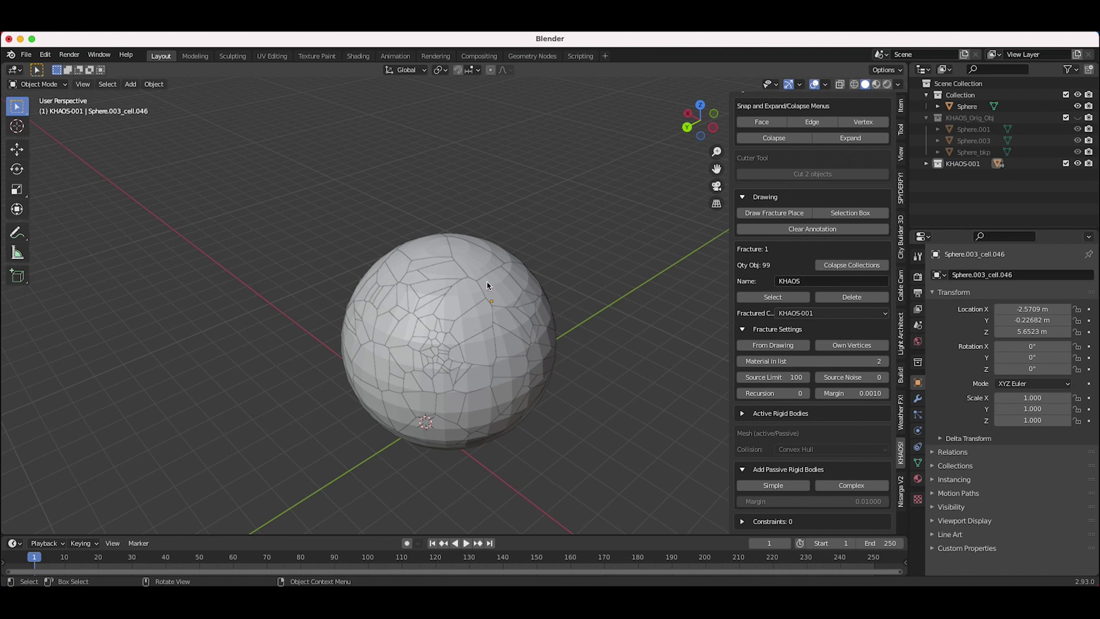
{"action": "scroll", "coordinate": [488, 285], "scroll_direction": "up", "scroll_amount": 3}
{"action": "left_click", "coordinate": [462, 385]}
{"action": "scroll", "coordinate": [561, 384], "scroll_direction": "up", "scroll_amount": 5, "text": "ctrl"}
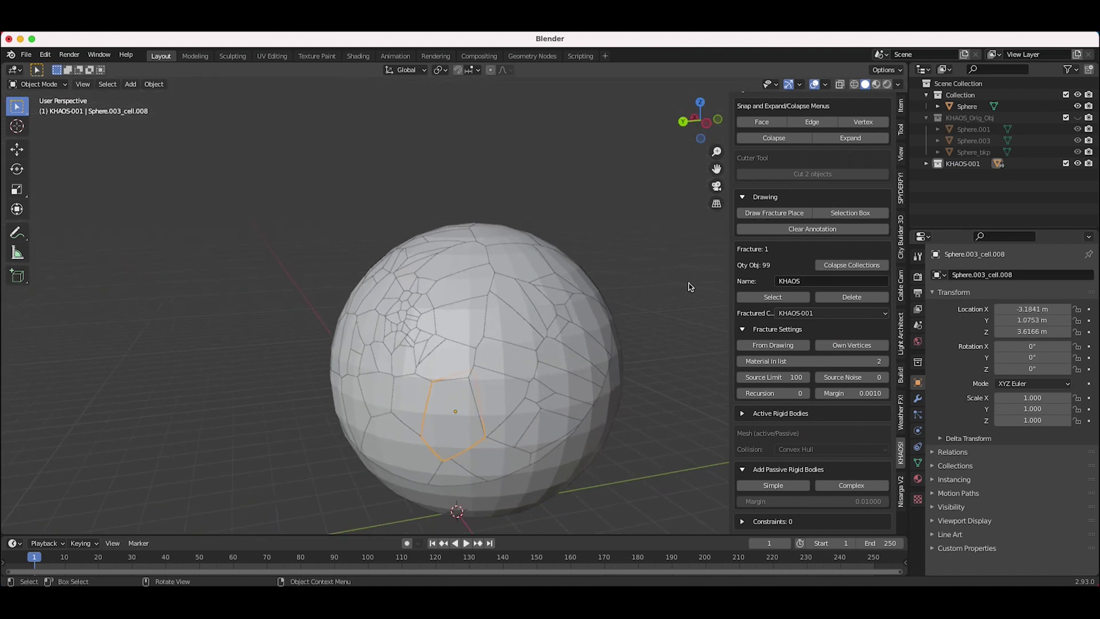
{"action": "left_click", "coordinate": [774, 212]}
{"action": "left_click_drag", "start_coordinate": [441, 422], "coordinate": [461, 407]}
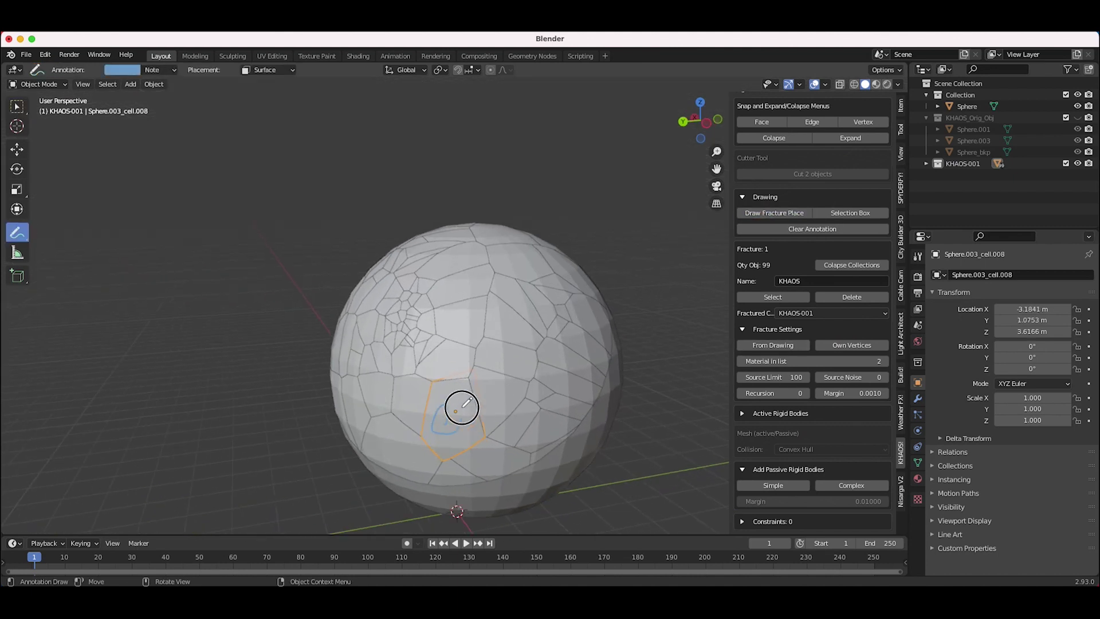
{"action": "left_click_drag", "start_coordinate": [461, 407], "coordinate": [458, 413]}
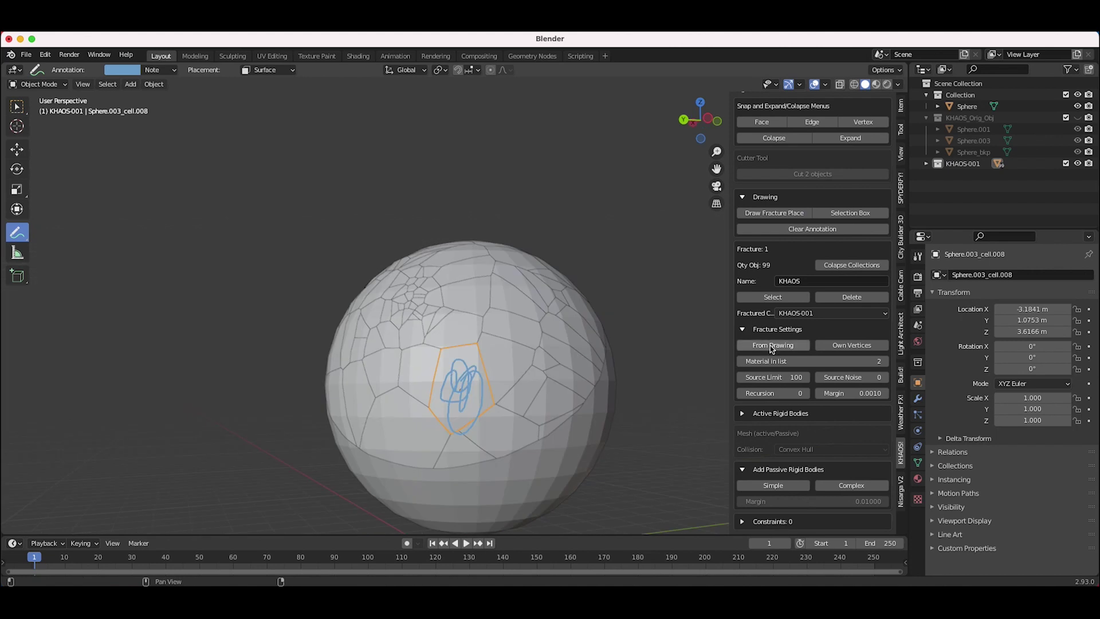
{"action": "left_click", "coordinate": [772, 345]}
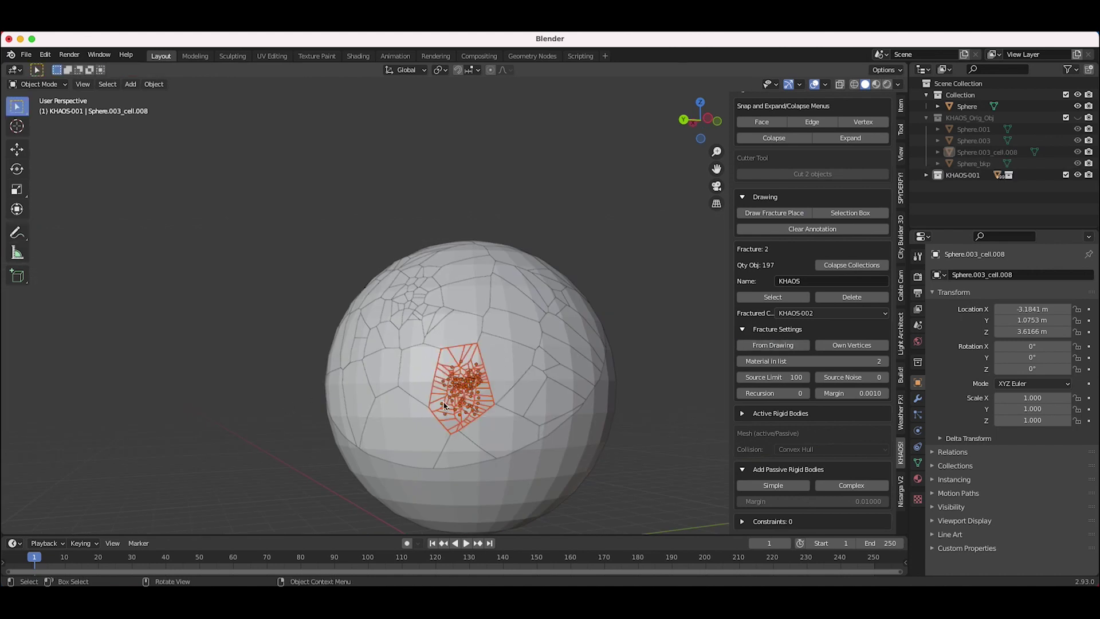
Inspect the KHAOS-002 collection nested inside KHAOS-001 and collapse the parent collection again.
{"action": "left_click", "coordinate": [926, 175]}
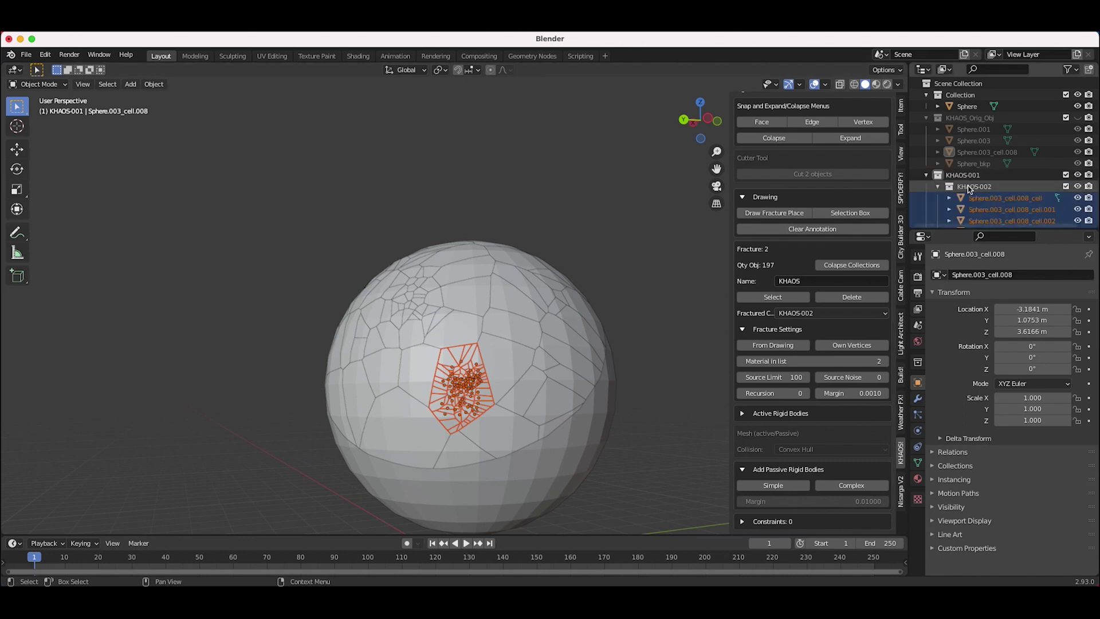
{"action": "left_click", "coordinate": [939, 186]}
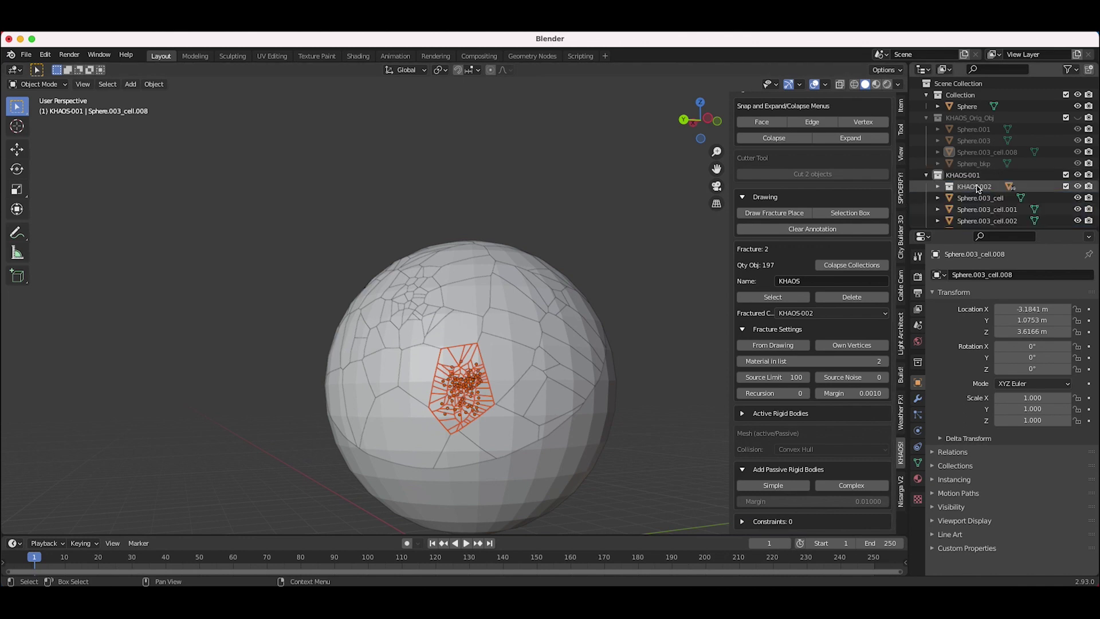
{"action": "left_click", "coordinate": [828, 314]}
{"action": "scroll", "coordinate": [968, 149], "scroll_direction": "down", "scroll_amount": 3}
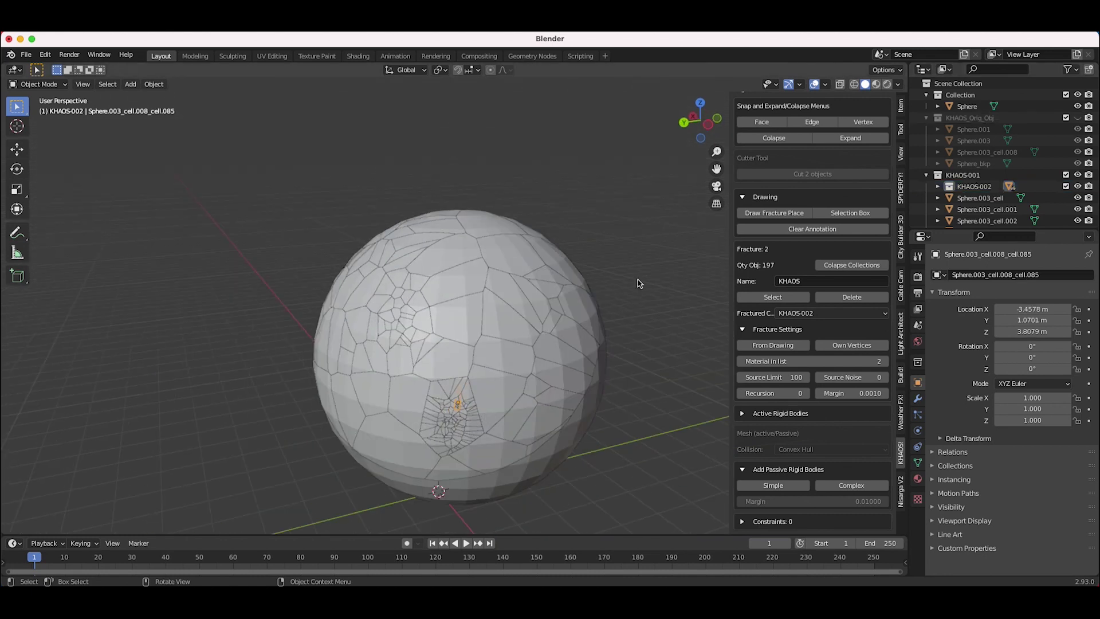
{"action": "left_click", "coordinate": [926, 175]}
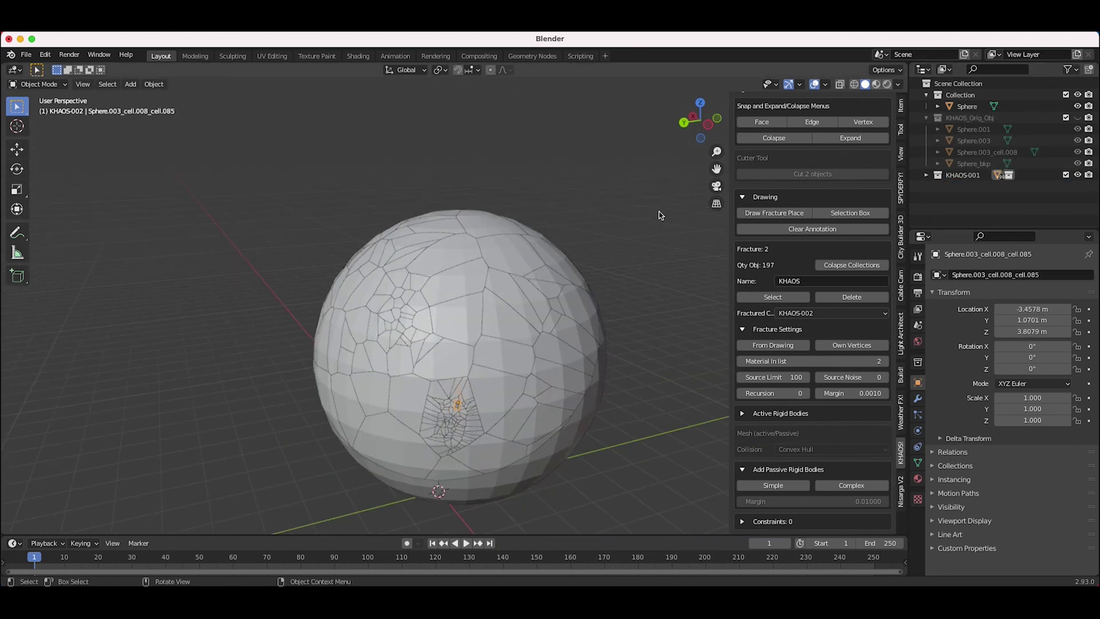
Select the pieces of fractured collection KHAOS-002, switch to those of KHAOS-001 and inspect the selection around the sphere.
{"action": "left_click", "coordinate": [816, 314]}
{"action": "left_click", "coordinate": [813, 326]}
{"action": "left_click", "coordinate": [816, 314]}
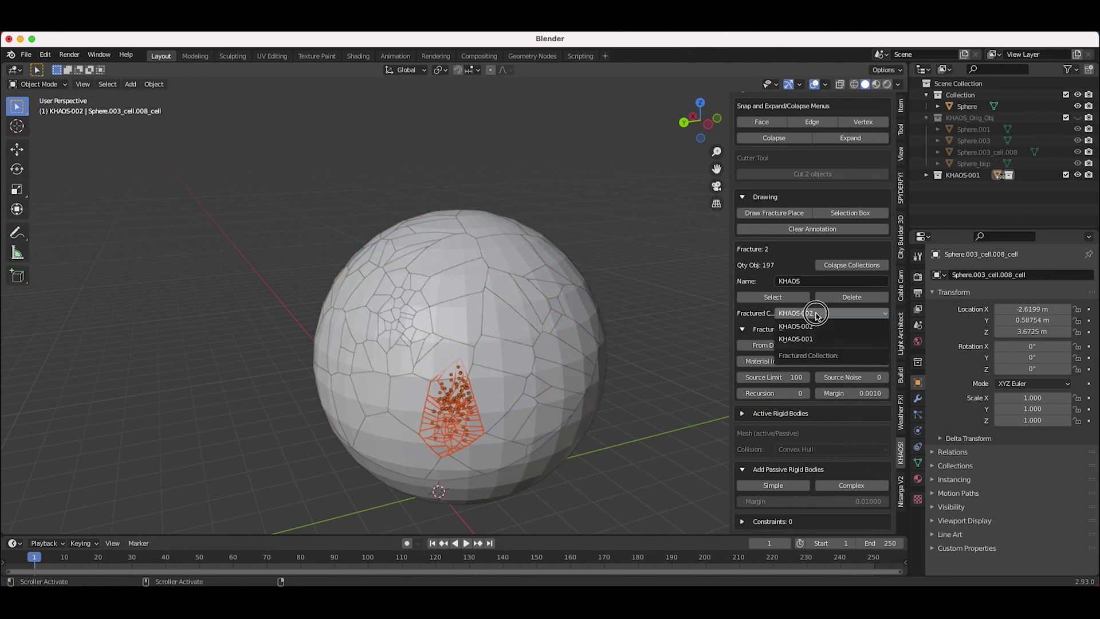
{"action": "left_click", "coordinate": [802, 339]}
{"action": "left_click", "coordinate": [816, 315]}
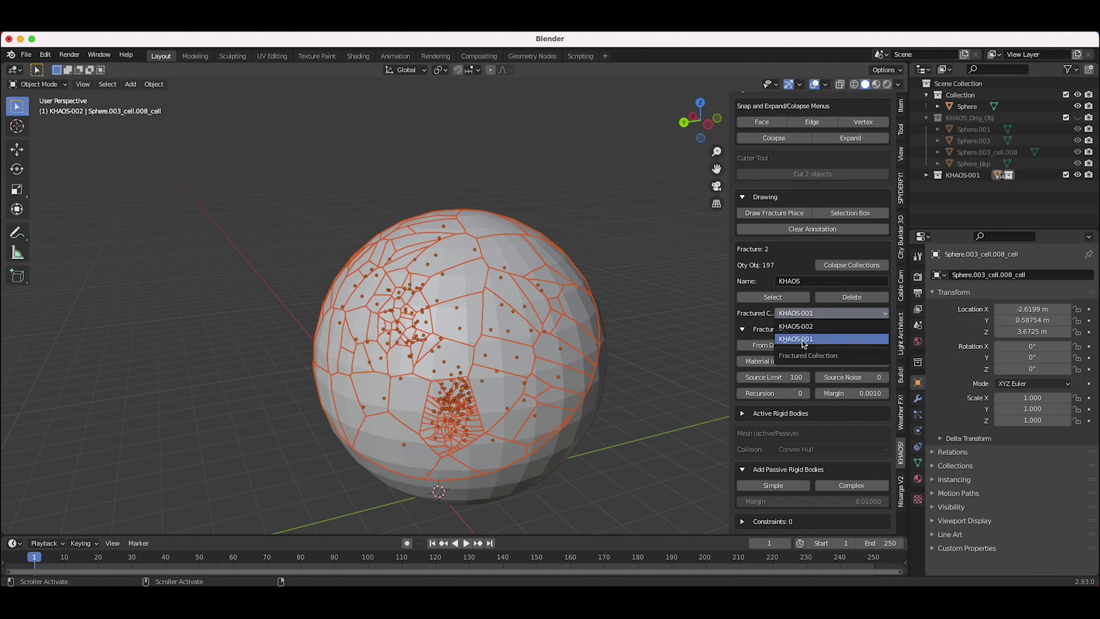
{"action": "left_click", "coordinate": [806, 342]}
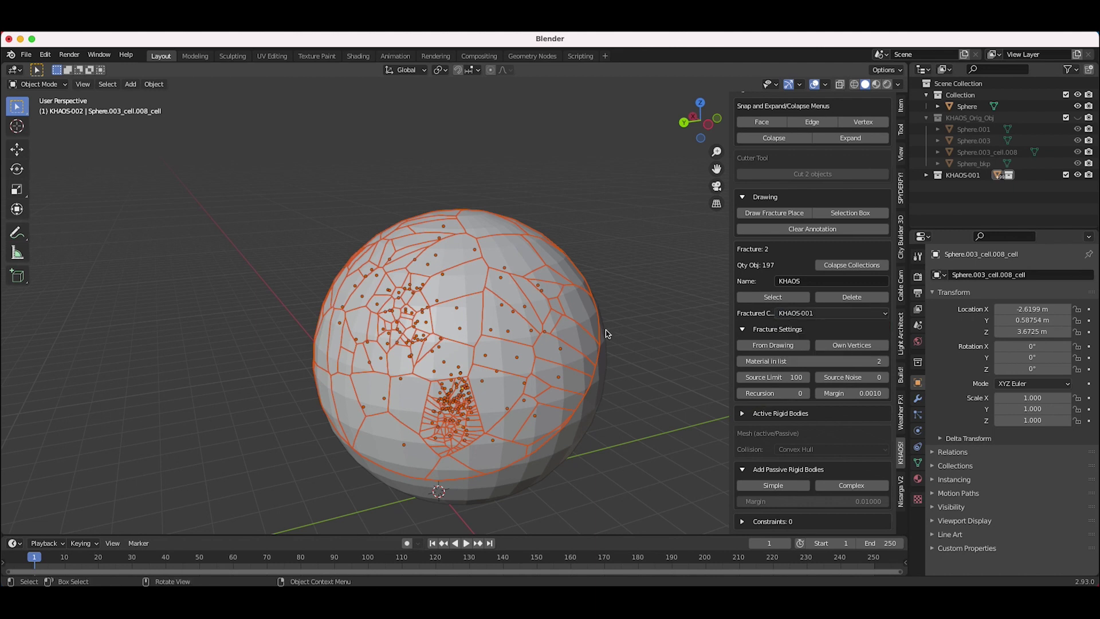
{"action": "scroll", "coordinate": [447, 341], "scroll_direction": "left", "scroll_amount": 10}
{"action": "scroll", "coordinate": [447, 342], "scroll_direction": "right", "scroll_amount": 10}
{"action": "scroll", "coordinate": [447, 341], "scroll_direction": "left", "scroll_amount": 10}
{"action": "middle_click_drag", "start_coordinate": [448, 342], "coordinate": [447, 342]}
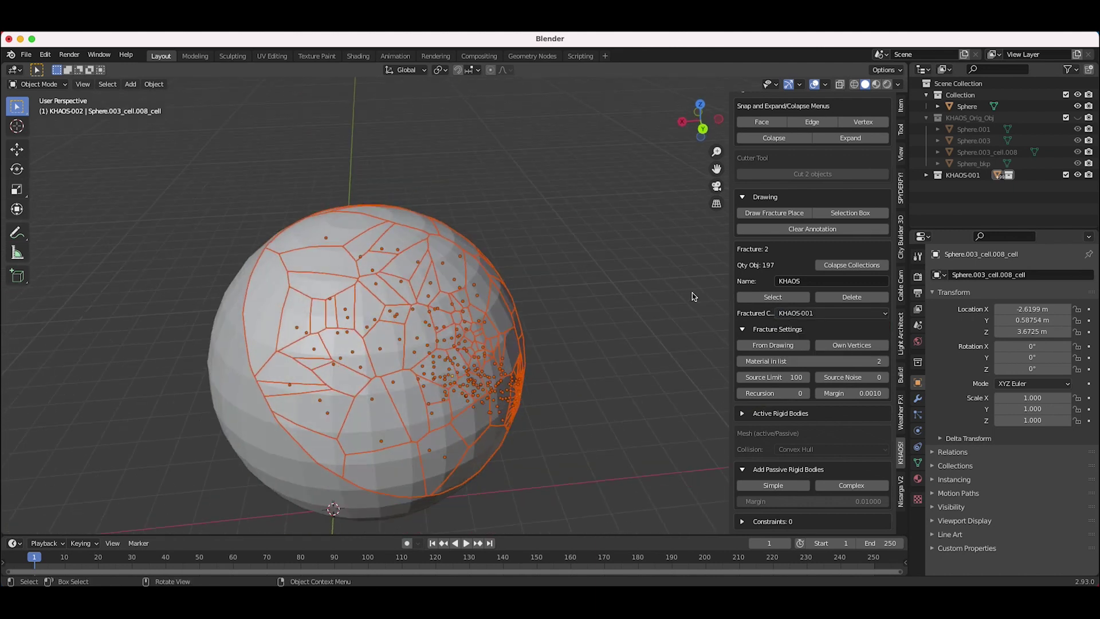
Set the fractured collection to KHAOS-002 and inspect its selected wedge of small pieces.
{"action": "left_click", "coordinate": [808, 314]}
{"action": "left_click", "coordinate": [800, 330]}
{"action": "scroll", "coordinate": [560, 362], "scroll_direction": "right", "scroll_amount": 10}
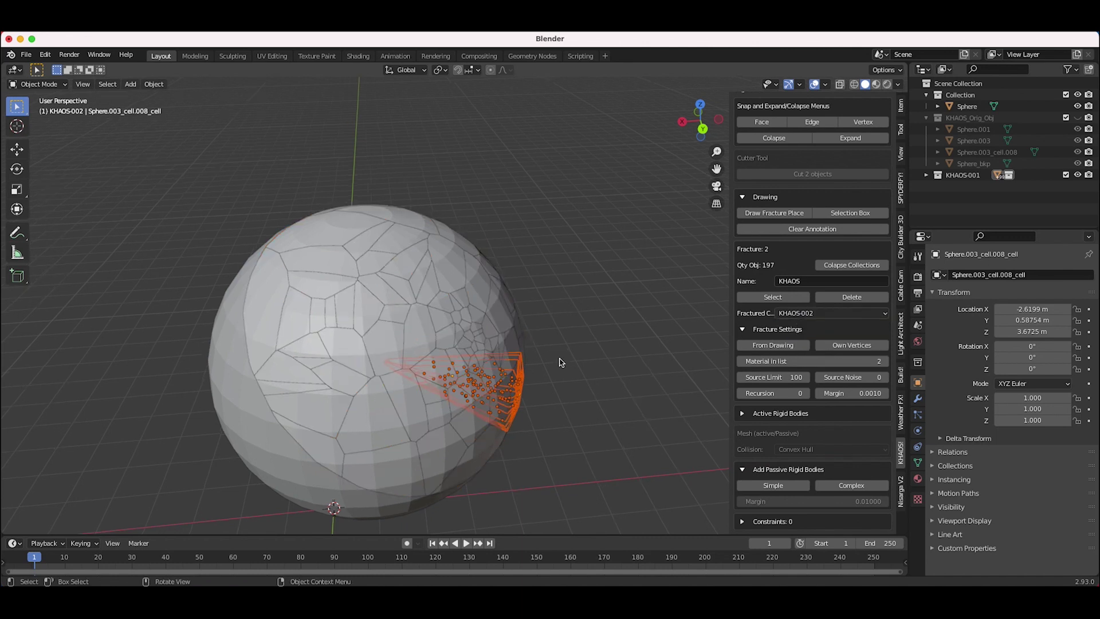
{"action": "scroll", "coordinate": [560, 362], "scroll_direction": "right", "scroll_amount": 8}
{"action": "middle_click_drag", "start_coordinate": [560, 362], "coordinate": [560, 363]}
Select all pieces of fractured collection KHAOS-001 and reveal the active rigid body options.
{"action": "left_click", "coordinate": [830, 314]}
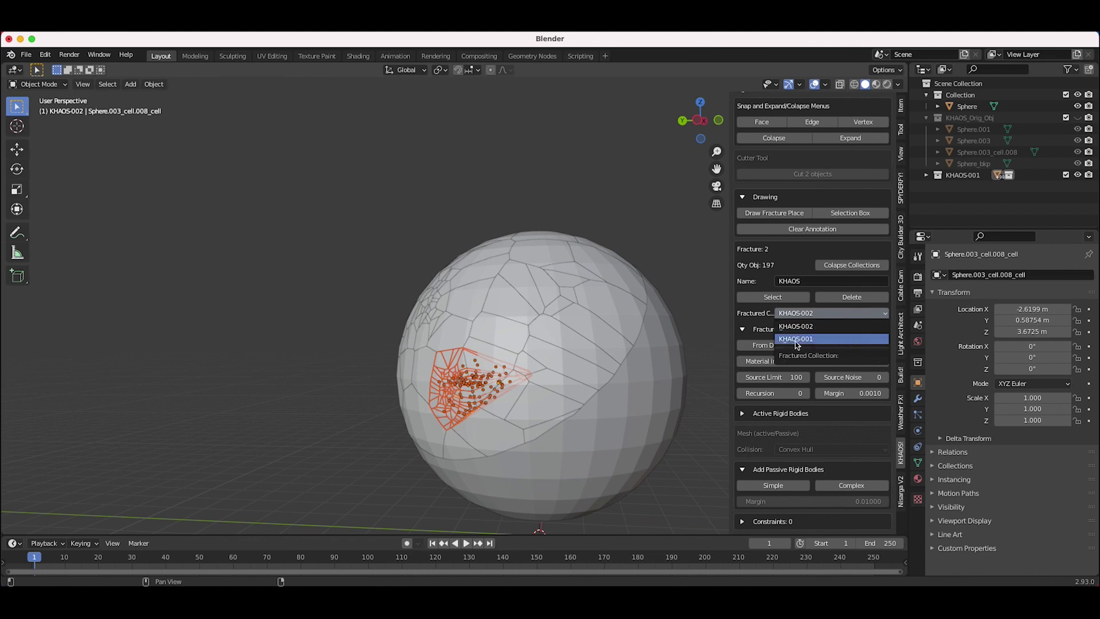
{"action": "left_click", "coordinate": [796, 343]}
{"action": "middle_click_drag", "start_coordinate": [394, 417], "coordinate": [395, 416]}
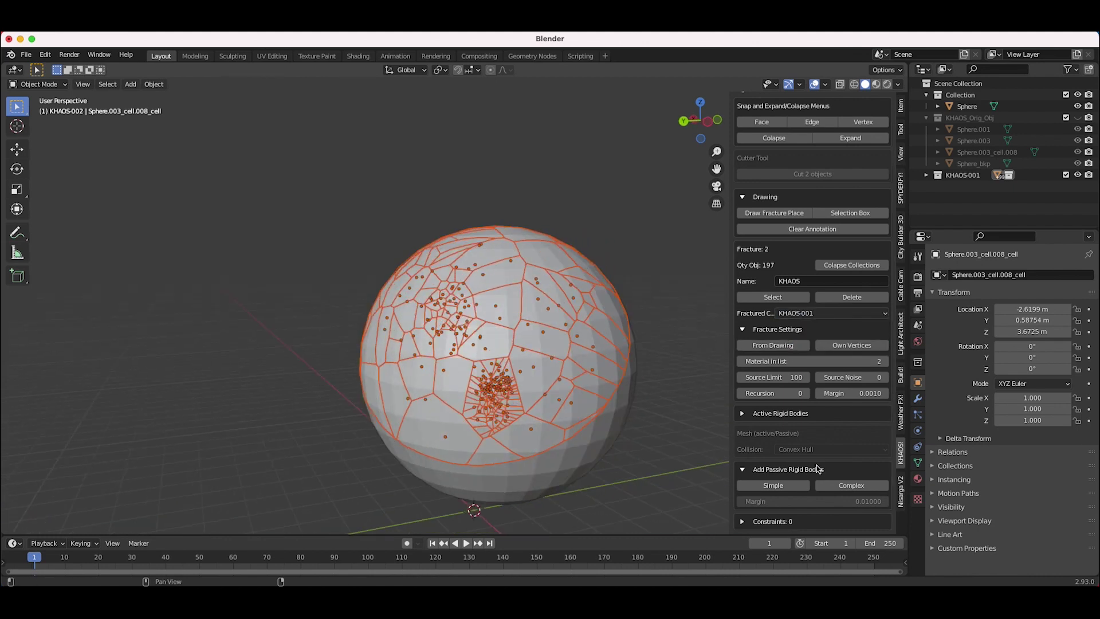
{"action": "left_click", "coordinate": [746, 418]}
{"action": "scroll", "coordinate": [771, 369], "scroll_direction": "down", "scroll_amount": 3}
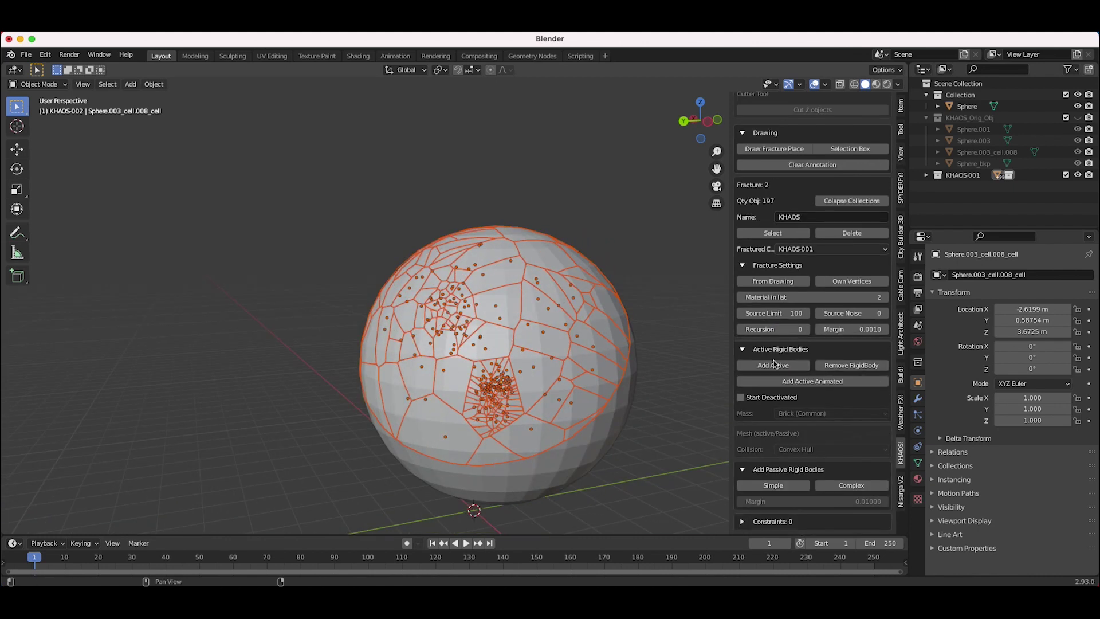
Add active rigid bodies to the selected KHAOS-001 pieces, play the simulation while viewing the falling fragments, and return to frame 1.
{"action": "left_click", "coordinate": [782, 367]}
{"action": "middle_click_drag", "start_coordinate": [312, 384], "coordinate": [431, 473]}
{"action": "left_click", "coordinate": [466, 543]}
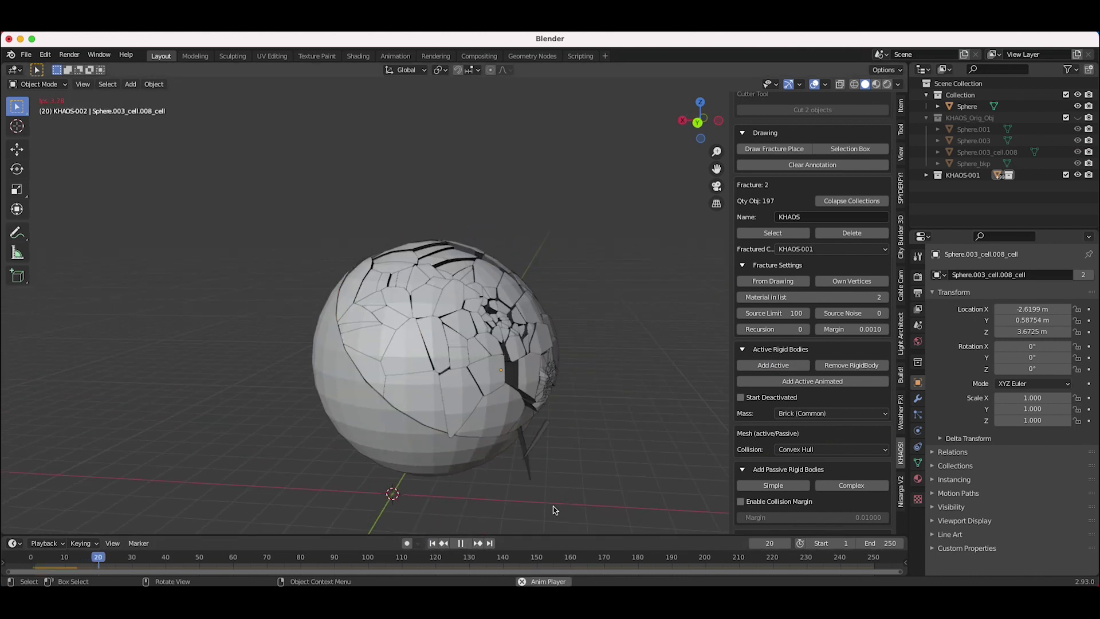
{"action": "middle_click_drag", "start_coordinate": [553, 510], "coordinate": [626, 459]}
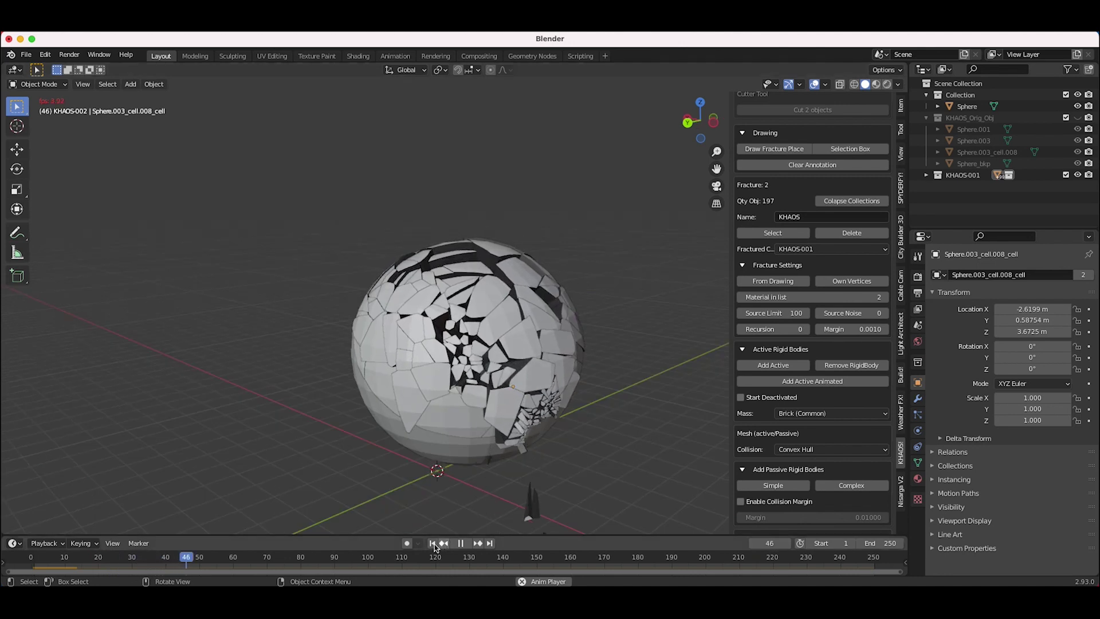
{"action": "middle_click_drag", "start_coordinate": [466, 437], "coordinate": [475, 411]}
{"action": "scroll", "coordinate": [533, 454], "scroll_direction": "down", "scroll_amount": 2}
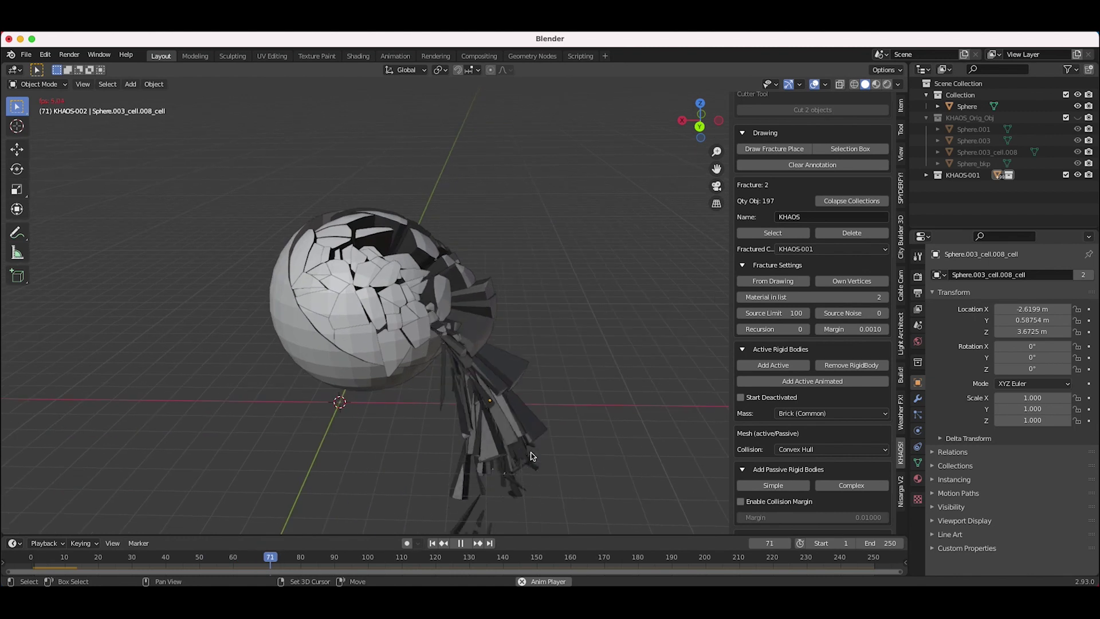
{"action": "left_click", "coordinate": [433, 543]}
{"action": "key", "text": "space"}
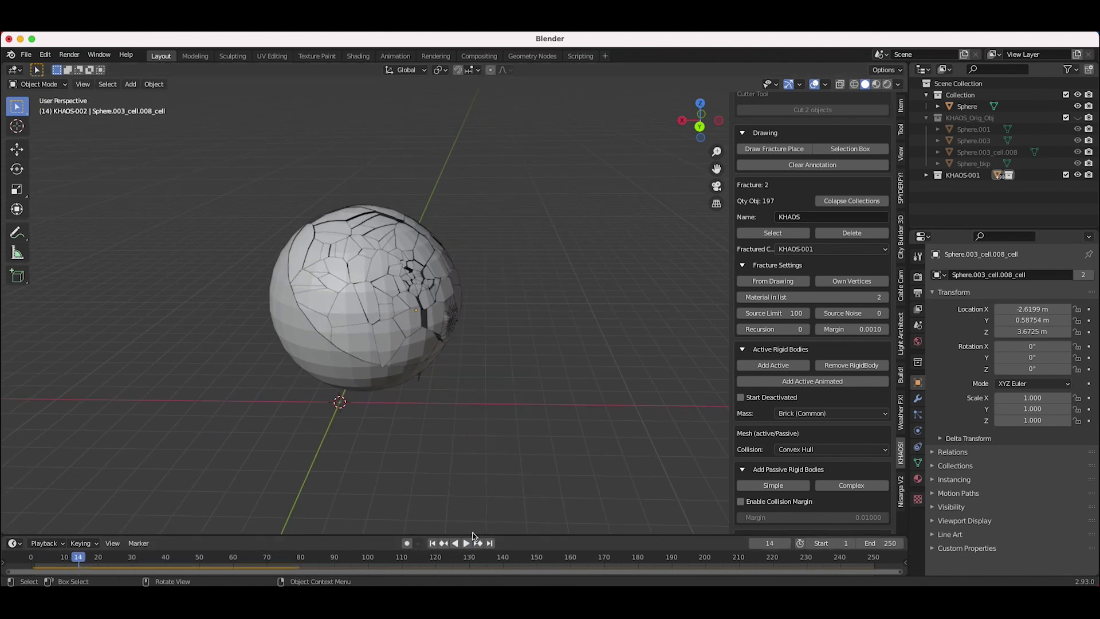
{"action": "left_click", "coordinate": [433, 543]}
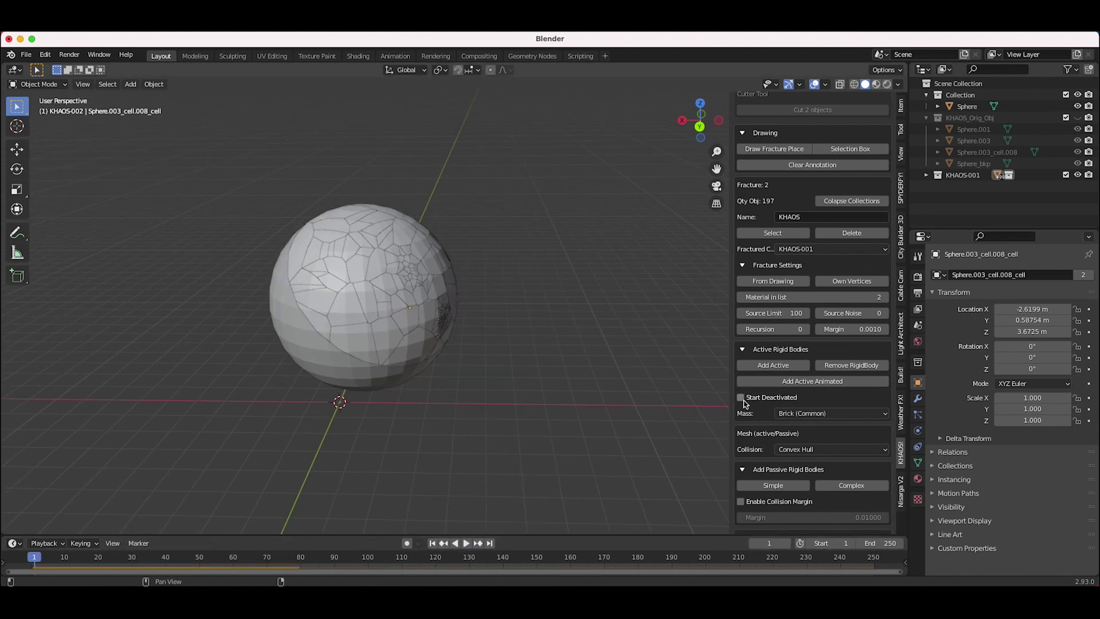
Select all KHAOS-001 pieces, enable Start Deactivated for their rigid bodies, test the playback and return to frame 1.
{"action": "left_click", "coordinate": [772, 233]}
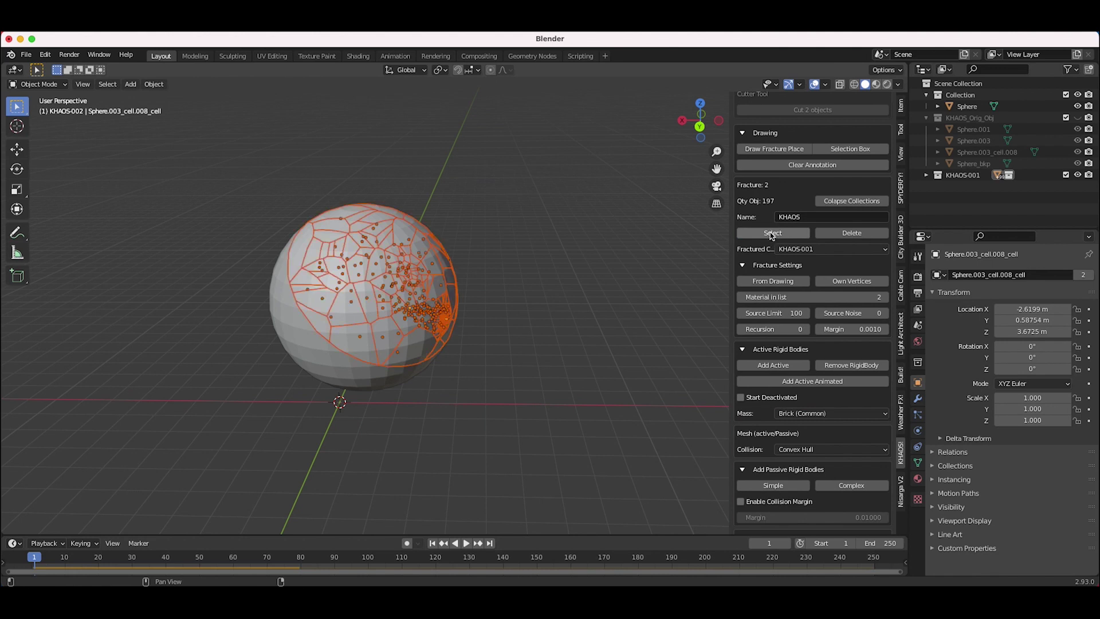
{"action": "left_click", "coordinate": [741, 397]}
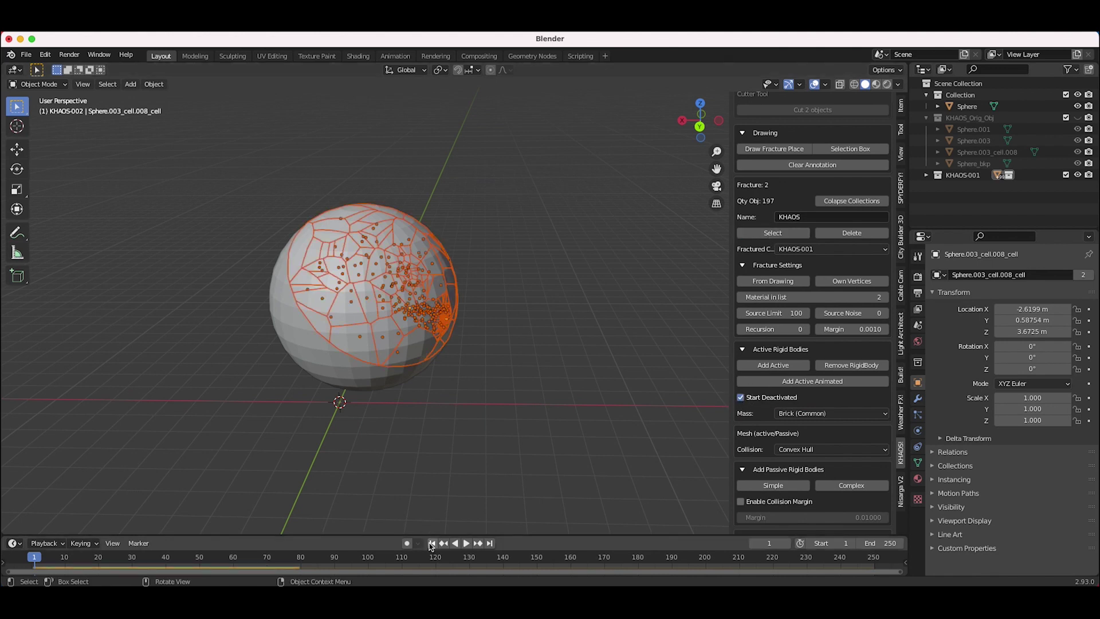
{"action": "left_click", "coordinate": [467, 543]}
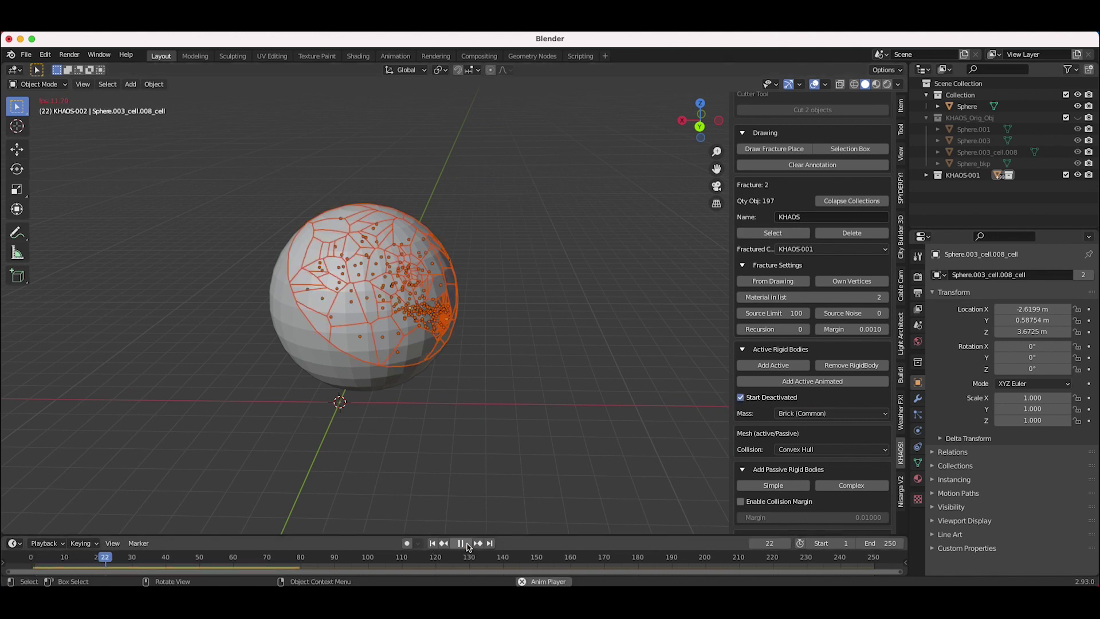
{"action": "left_click", "coordinate": [466, 543]}
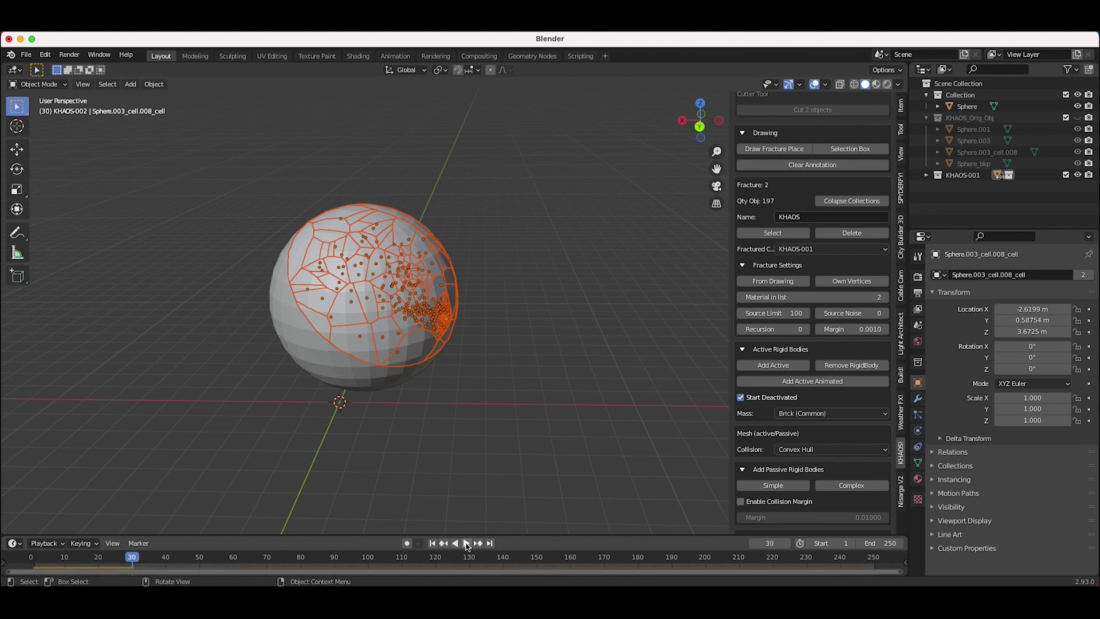
{"action": "left_click", "coordinate": [433, 546]}
Add an icosphere beside the sphere at about X 8.64, Y 0.59, Z 1.41 m and keyframe its location, rotation and scale at frame 1.
{"action": "scroll", "coordinate": [343, 335], "scroll_direction": "down", "scroll_amount": 5}
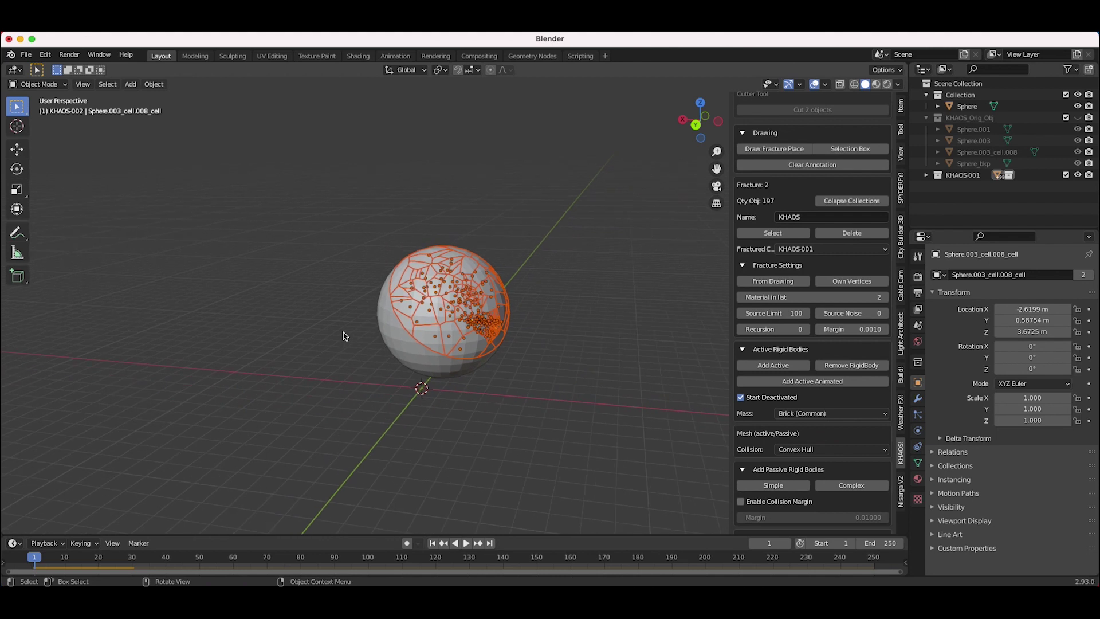
{"action": "key", "text": "shift+a"}
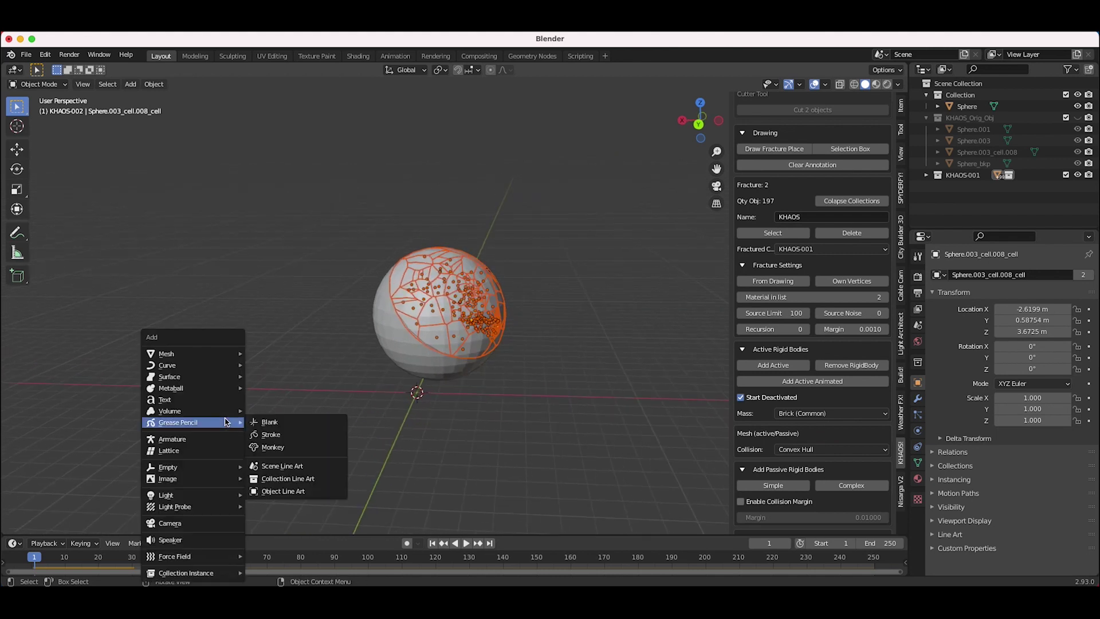
{"action": "mouse_move", "coordinate": [183, 354]}
{"action": "left_click", "coordinate": [286, 151]}
{"action": "key", "text": "g"}
{"action": "left_click", "coordinate": [269, 382]}
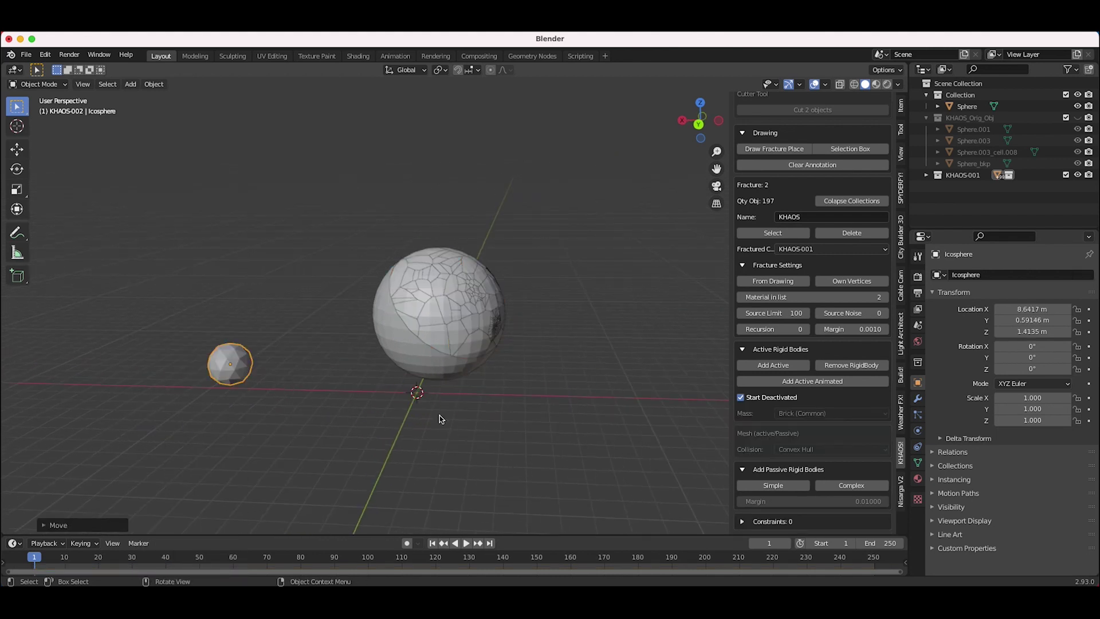
{"action": "key", "text": "i"}
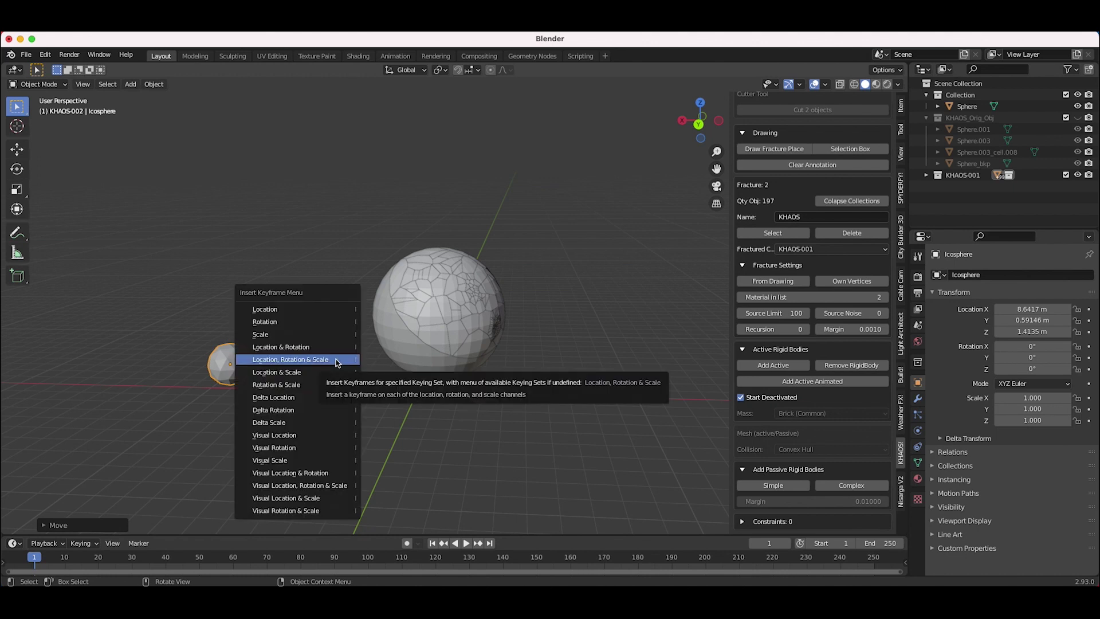
{"action": "left_click", "coordinate": [336, 359]}
At frame 50, move the icosphere past the sphere to about X -6.53, Y 1.45, Z 6.37 m and keyframe its location, rotation and scale.
{"action": "middle_click_drag", "start_coordinate": [335, 361], "coordinate": [275, 412]}
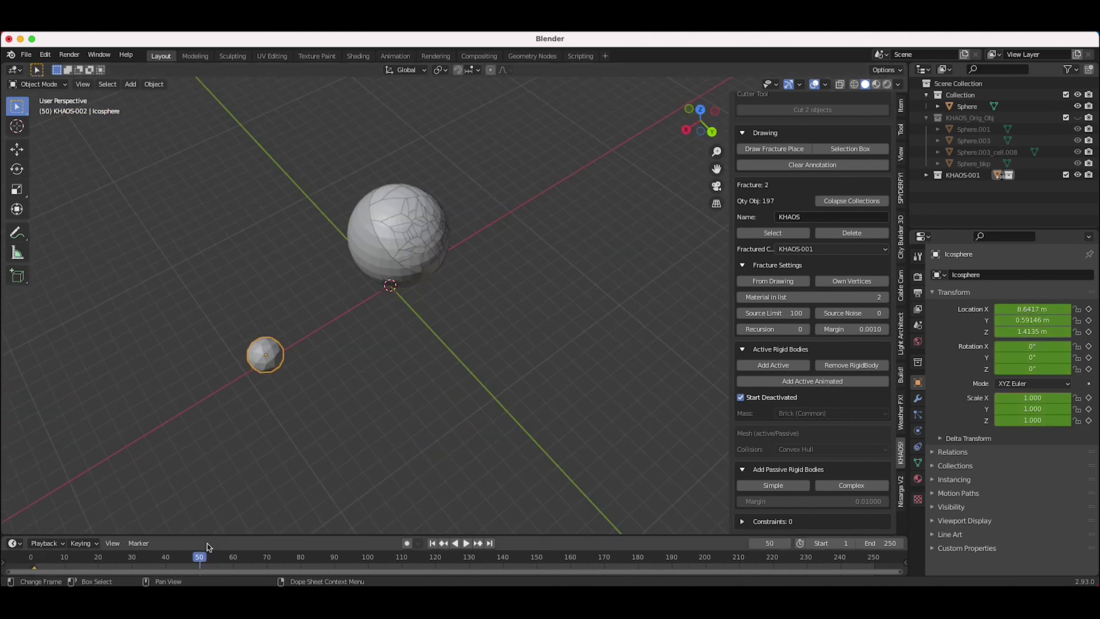
{"action": "key", "text": "g"}
{"action": "left_click", "coordinate": [475, 244]}
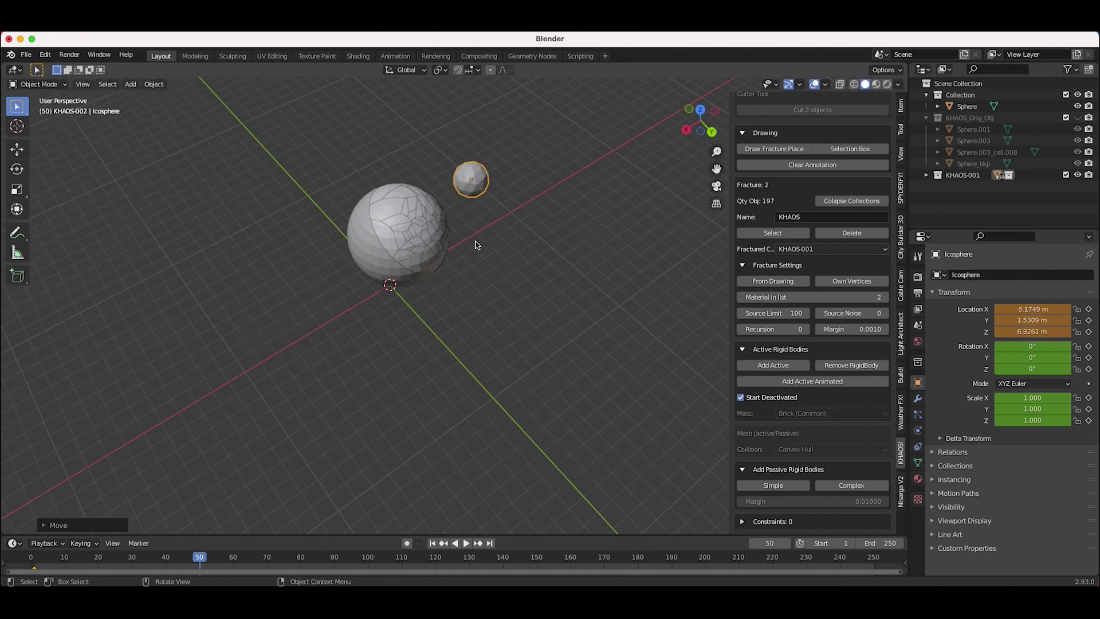
{"action": "middle_click_drag", "start_coordinate": [476, 246], "coordinate": [479, 240]}
{"action": "key", "text": "g"}
{"action": "left_click", "coordinate": [503, 251]}
{"action": "key", "text": "i"}
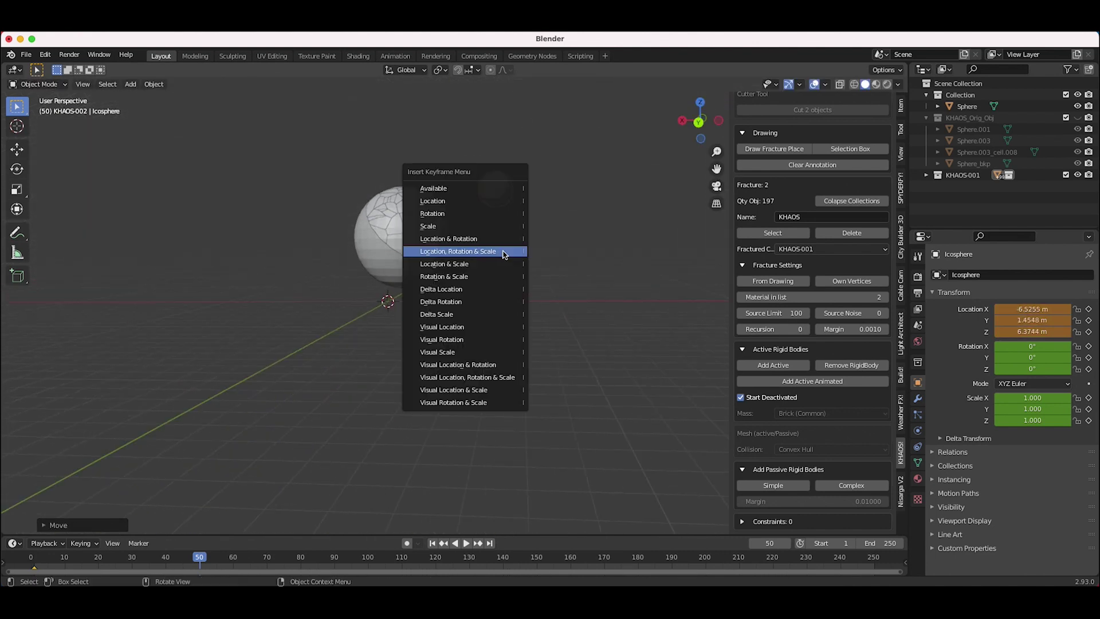
{"action": "left_click", "coordinate": [504, 252]}
Make the icosphere an active animated rigid body, play its collision with the fractured sphere and return to frame 1.
{"action": "middle_click_drag", "start_coordinate": [442, 268], "coordinate": [545, 255]}
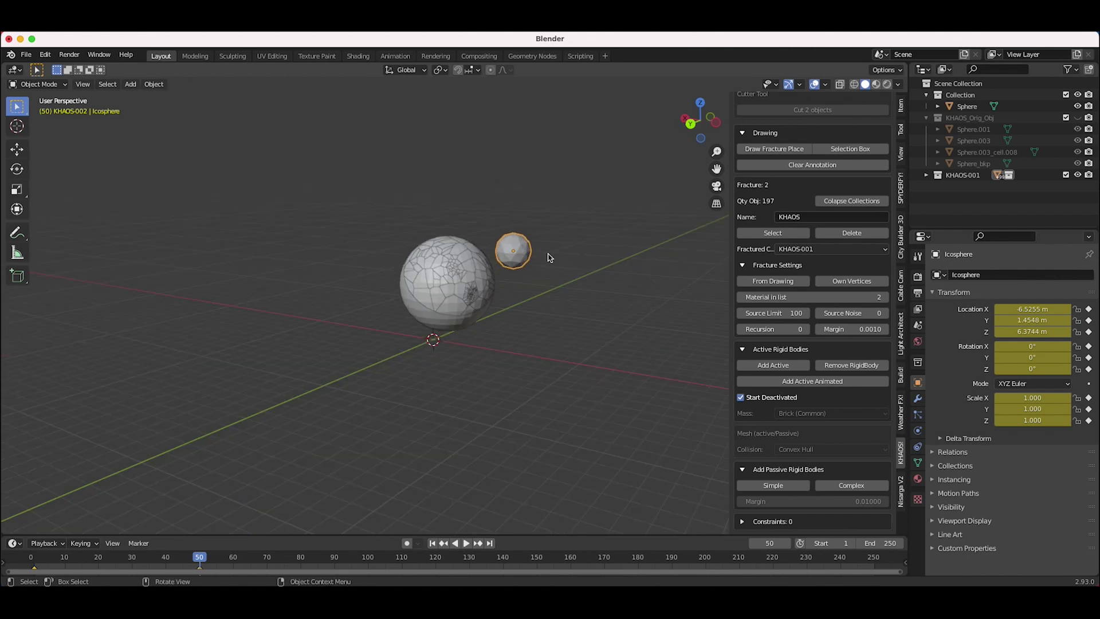
{"action": "left_click", "coordinate": [816, 383]}
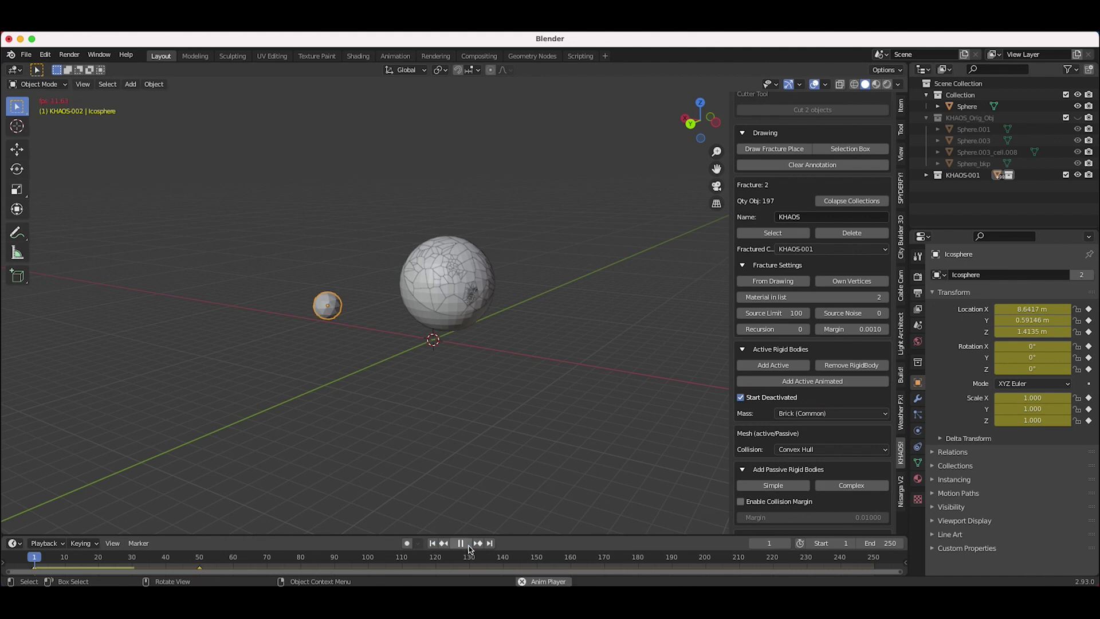
{"action": "scroll", "coordinate": [678, 319], "scroll_direction": "up", "scroll_amount": 3, "text": "shift"}
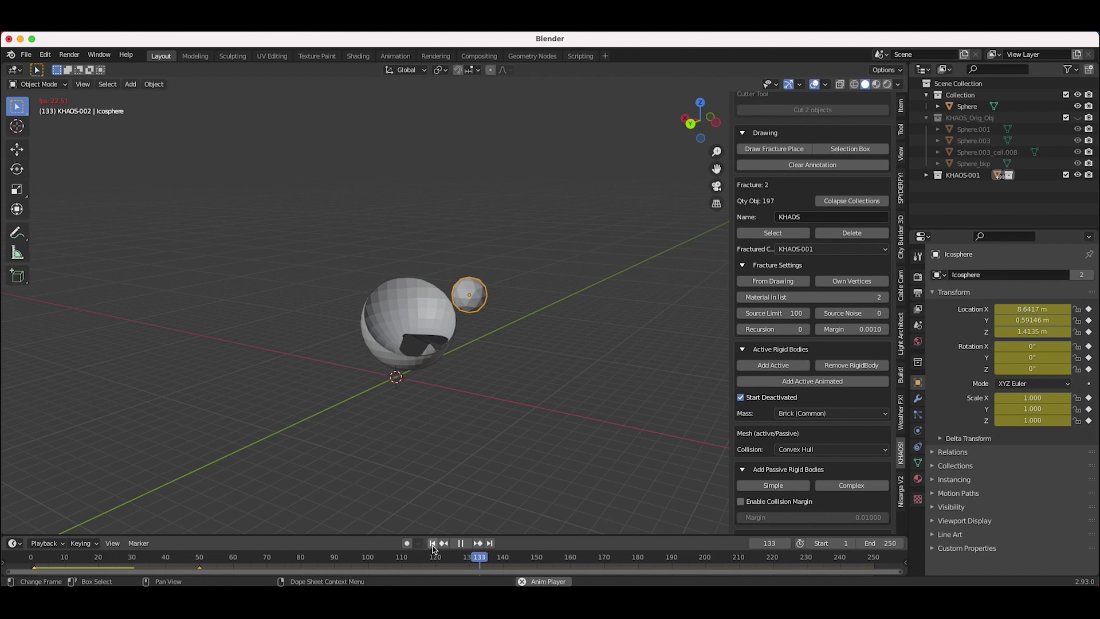
{"action": "left_click", "coordinate": [432, 546]}
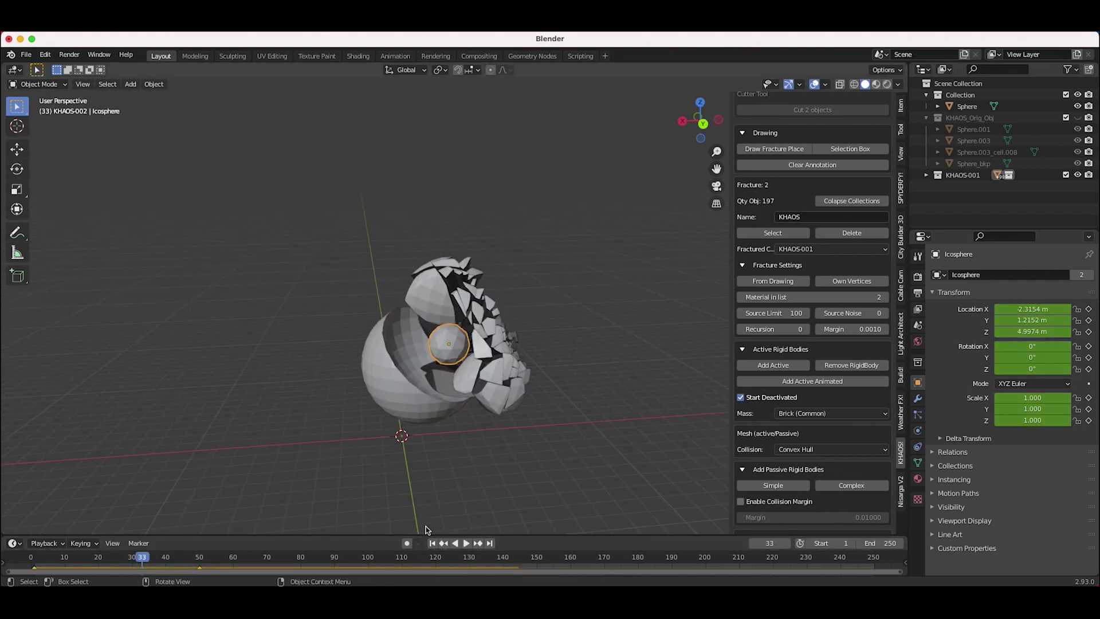
{"action": "left_click", "coordinate": [432, 543]}
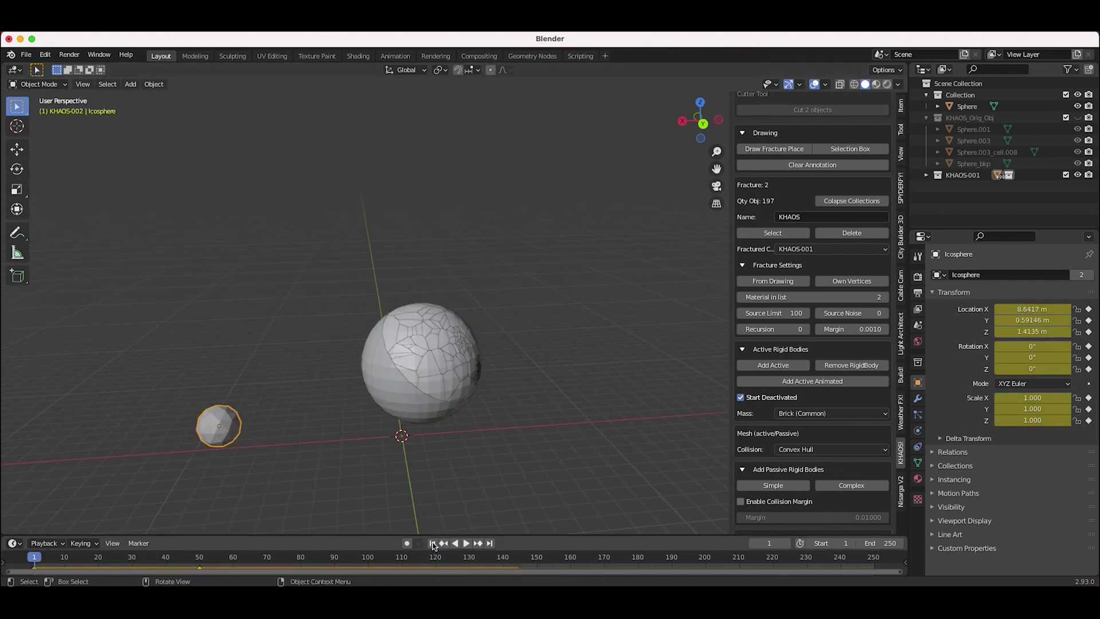
Select all pieces of fractured collection KHAOS-001 and reveal the Constraints settings.
{"action": "left_click", "coordinate": [446, 335]}
{"action": "middle_click_drag", "start_coordinate": [445, 335], "coordinate": [525, 425]}
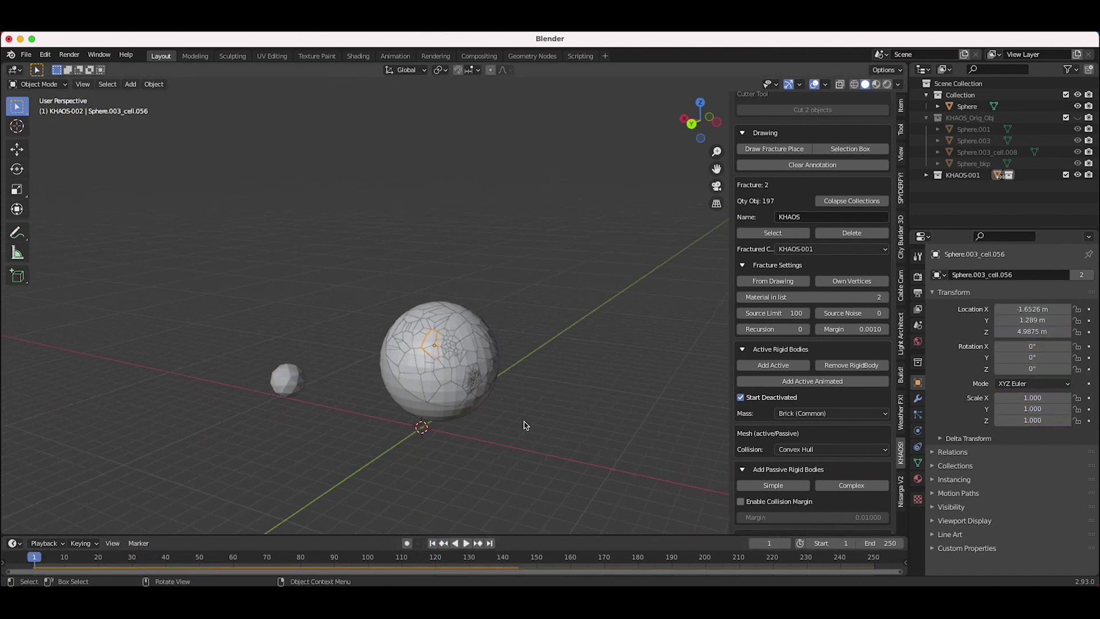
{"action": "left_click", "coordinate": [805, 248]}
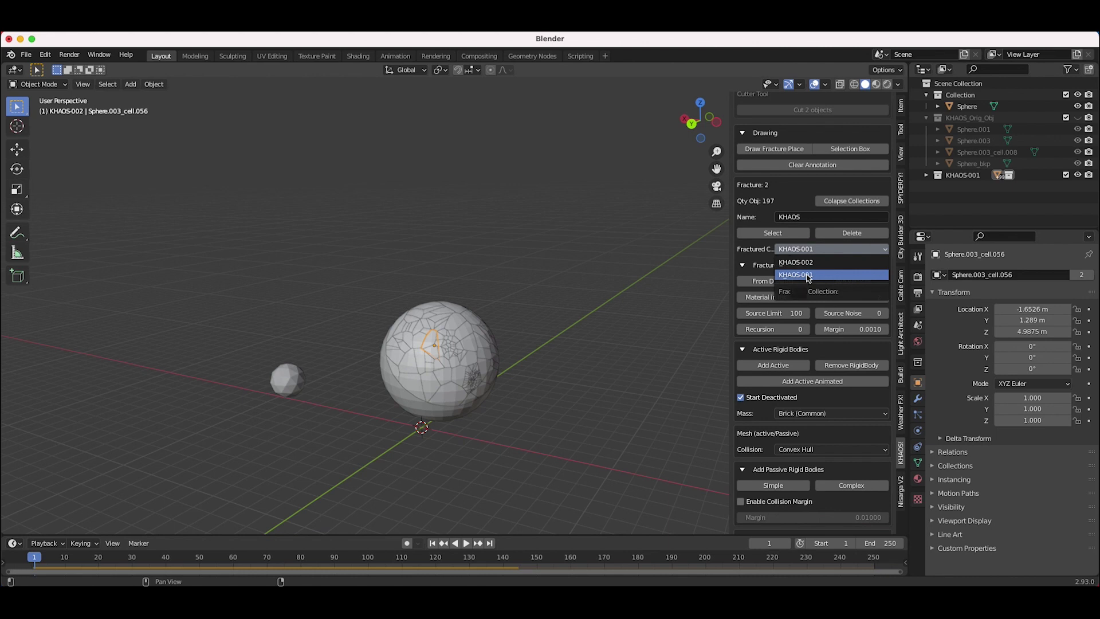
{"action": "left_click", "coordinate": [808, 275]}
{"action": "scroll", "coordinate": [790, 435], "scroll_direction": "down", "scroll_amount": 1}
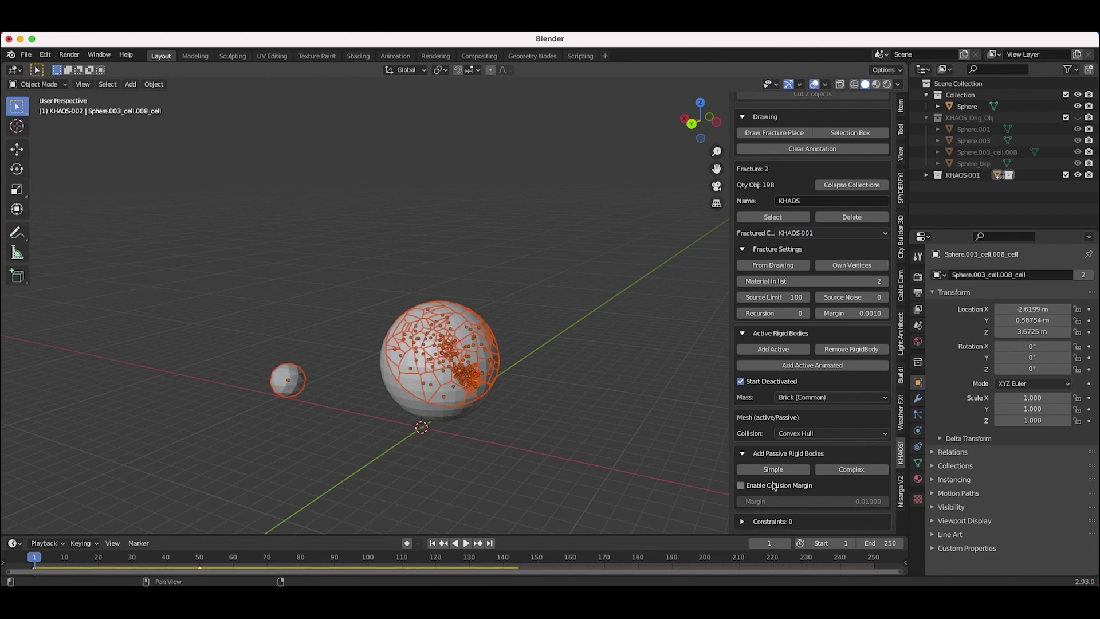
{"action": "left_click", "coordinate": [742, 523]}
{"action": "scroll", "coordinate": [814, 430], "scroll_direction": "down", "scroll_amount": 6}
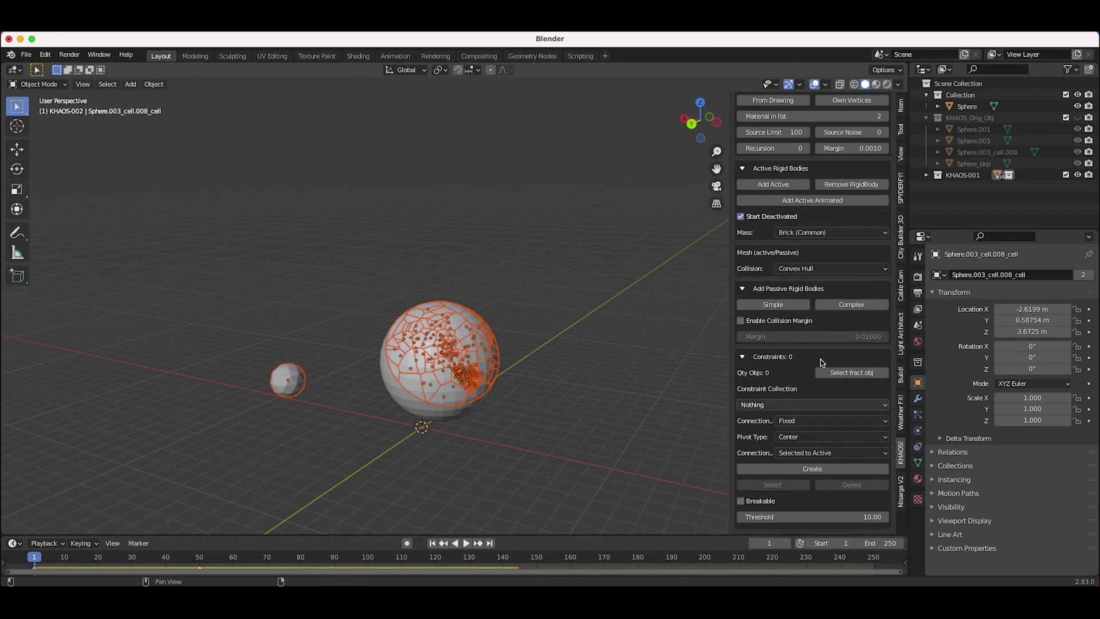
Clear the selection and select a single cell on the upper part of the sphere, above the small dense fragments.
{"action": "left_click", "coordinate": [731, 365]}
{"action": "scroll", "coordinate": [418, 383], "scroll_direction": "left", "scroll_amount": 3}
{"action": "scroll", "coordinate": [418, 384], "scroll_direction": "right", "scroll_amount": 10}
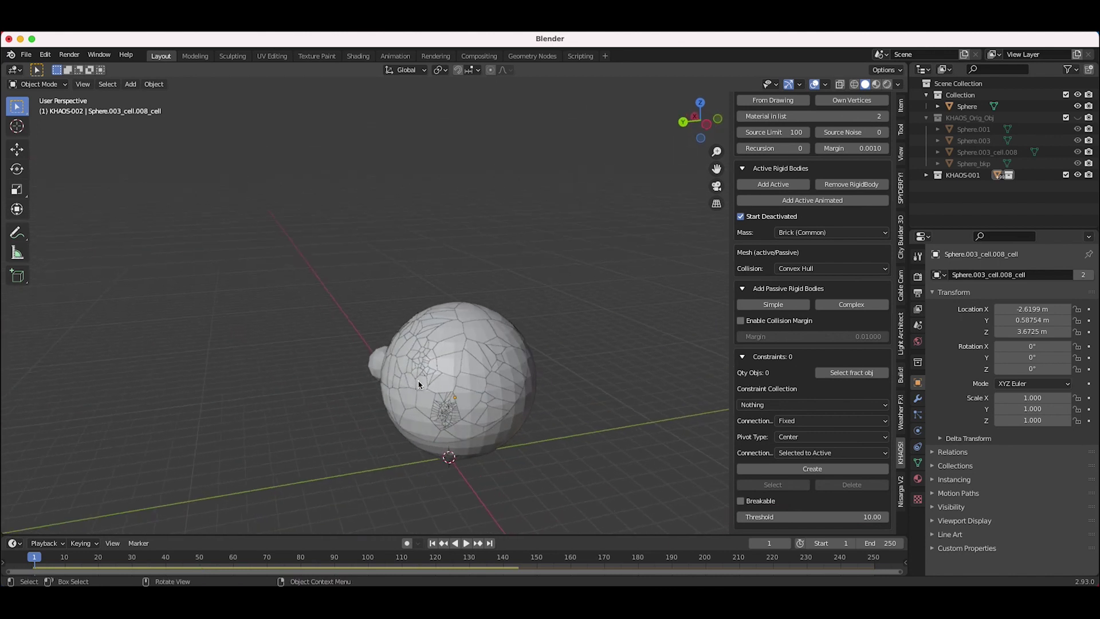
{"action": "scroll", "coordinate": [418, 383], "scroll_direction": "right", "scroll_amount": 8}
{"action": "scroll", "coordinate": [489, 359], "scroll_direction": "right", "scroll_amount": 8}
{"action": "left_click", "coordinate": [486, 358]}
{"action": "scroll", "coordinate": [441, 370], "scroll_direction": "left", "scroll_amount": 12}
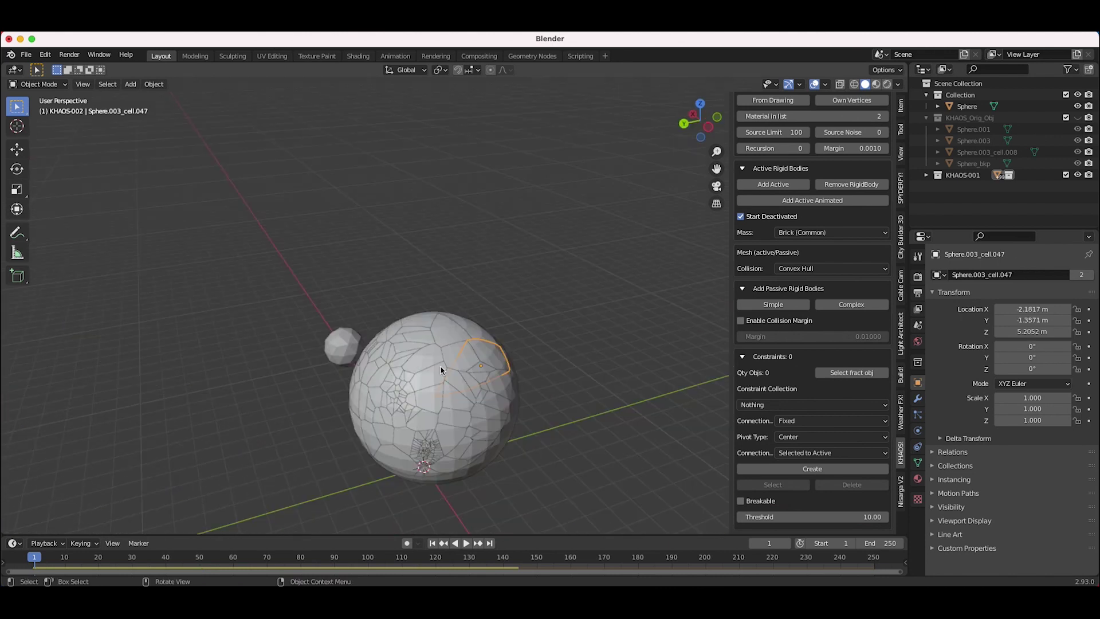
{"action": "scroll", "coordinate": [426, 363], "scroll_direction": "left", "scroll_amount": 8}
{"action": "scroll", "coordinate": [425, 362], "scroll_direction": "right", "scroll_amount": 12}
{"action": "scroll", "coordinate": [425, 362], "scroll_direction": "left", "scroll_amount": 12}
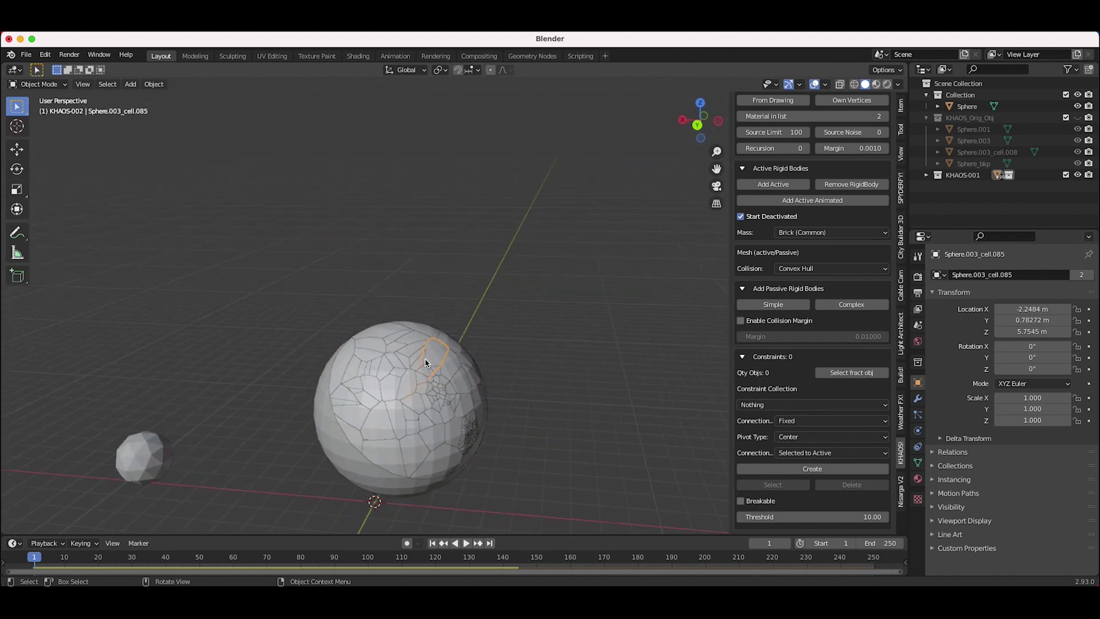
Add the neighbouring cells to the selection and create Fixed constraints between them with Center pivot and Selected to Active connection.
{"action": "scroll", "coordinate": [425, 363], "scroll_direction": "right", "scroll_amount": 6}
{"action": "middle_click_drag", "start_coordinate": [456, 418], "coordinate": [464, 414]}
{"action": "left_click", "coordinate": [458, 387], "text": "shift"}
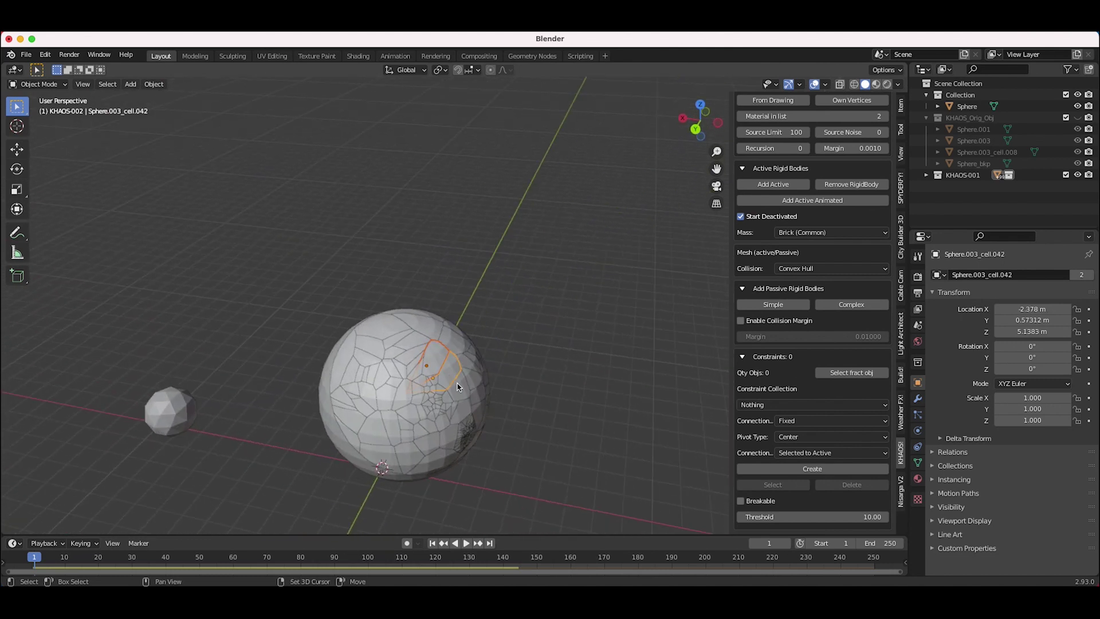
{"action": "left_click", "coordinate": [458, 407], "text": "shift"}
{"action": "scroll", "coordinate": [458, 408], "scroll_direction": "right", "scroll_amount": 10}
{"action": "left_click", "coordinate": [466, 370], "text": "shift"}
{"action": "scroll", "coordinate": [465, 369], "scroll_direction": "right", "scroll_amount": 3}
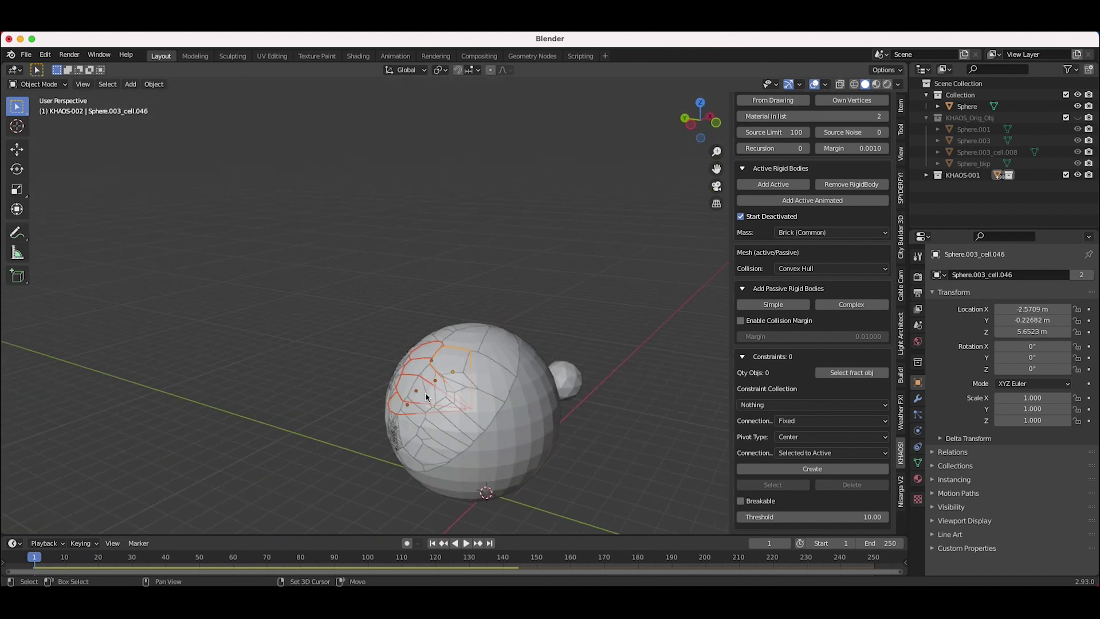
{"action": "left_click", "coordinate": [425, 393], "text": "shift"}
{"action": "scroll", "coordinate": [425, 393], "scroll_direction": "left", "scroll_amount": 10}
{"action": "left_click", "coordinate": [830, 473]}
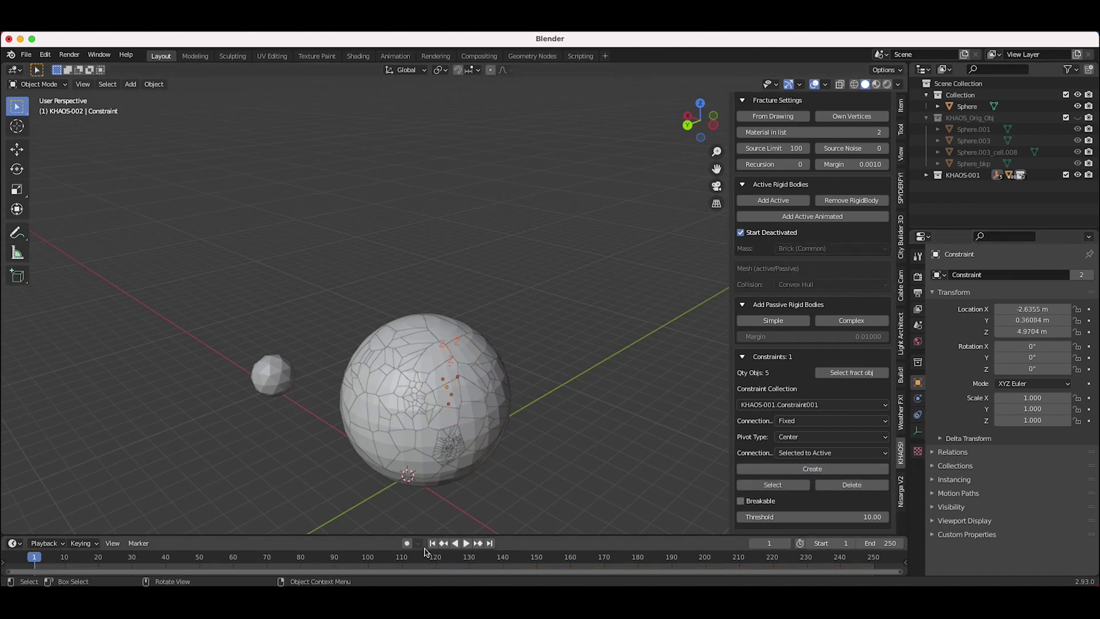
Play the simulation to examine how the constrained cells behave, return to frame 1 and inspect the constraints on the sphere.
{"action": "left_click", "coordinate": [467, 543]}
{"action": "middle_click_drag", "start_coordinate": [491, 352], "coordinate": [544, 365]}
{"action": "scroll", "coordinate": [544, 366], "scroll_direction": "right", "scroll_amount": 10}
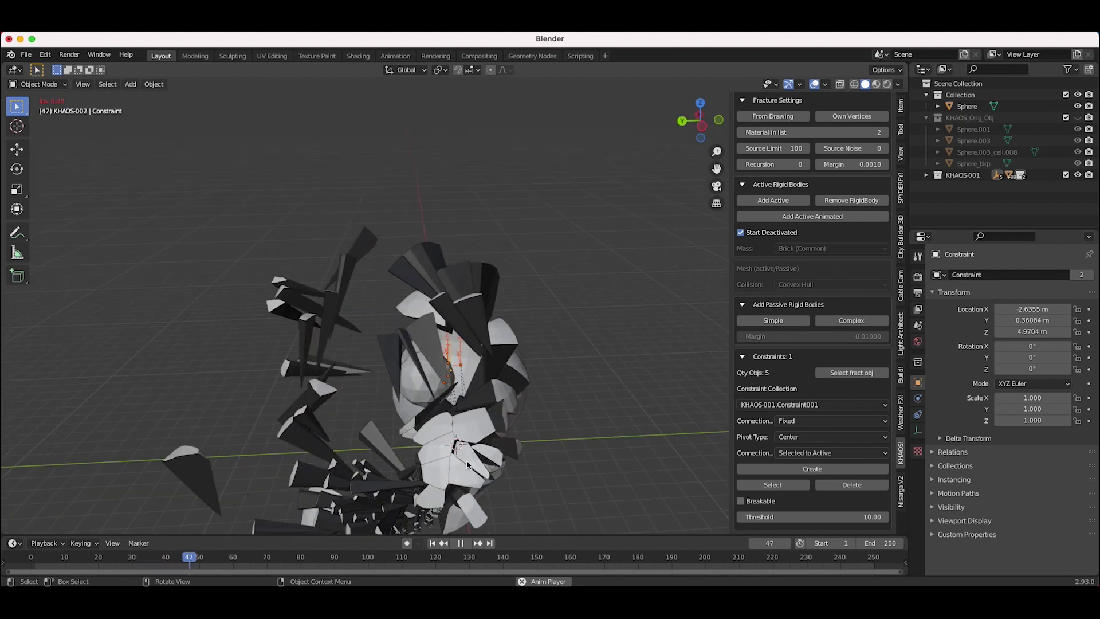
{"action": "key", "text": "Escape"}
{"action": "middle_click_drag", "start_coordinate": [533, 351], "coordinate": [545, 351]}
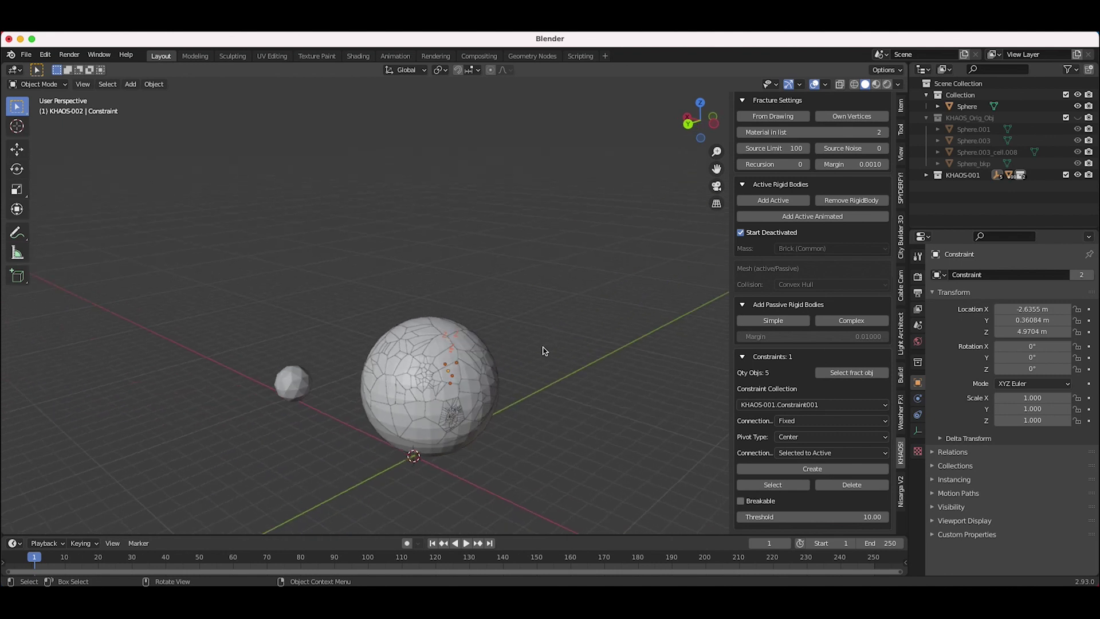
{"action": "middle_click_drag", "start_coordinate": [458, 359], "coordinate": [454, 342]}
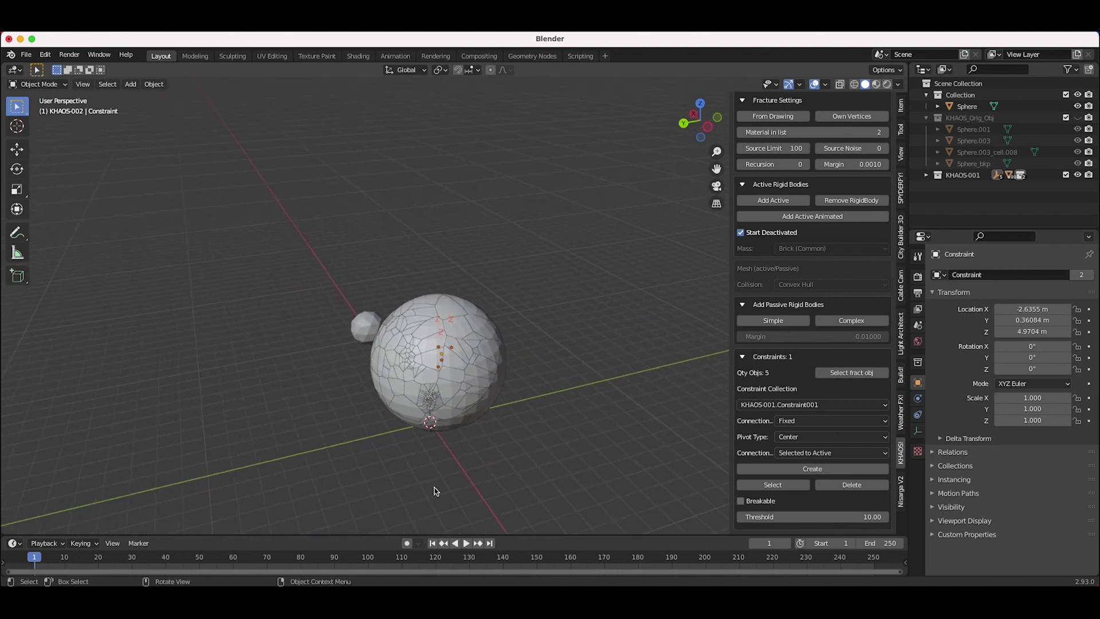
{"action": "middle_click_drag", "start_coordinate": [397, 389], "coordinate": [426, 387]}
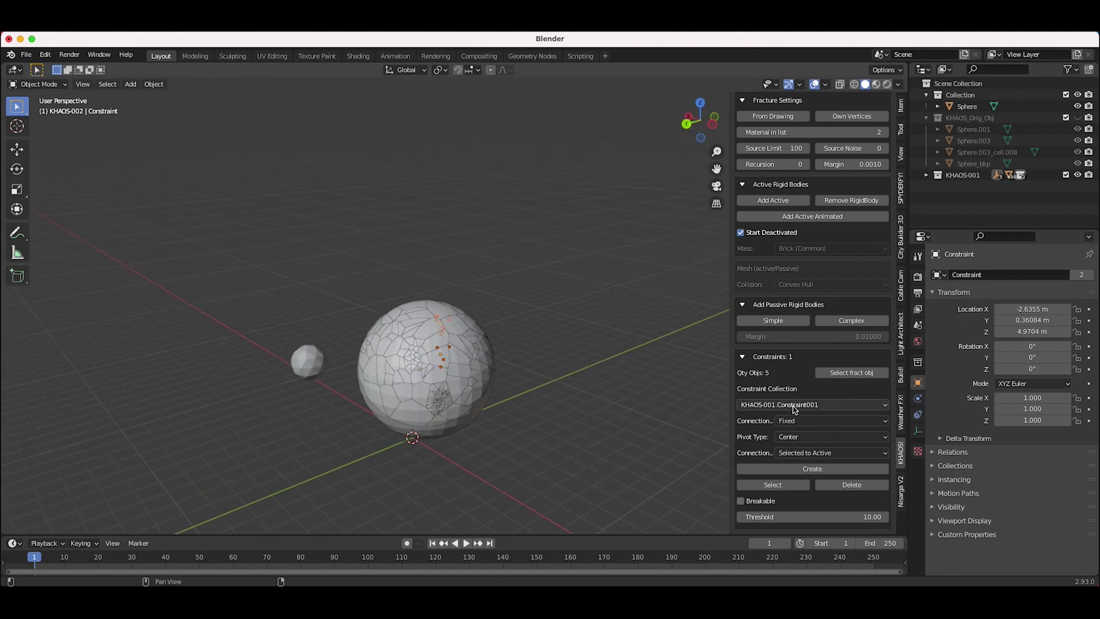
Choose constraint collection KHAOS-001.Constraint001 and try its Breakable option, leaving it switched off.
{"action": "left_click", "coordinate": [791, 405]}
{"action": "left_click", "coordinate": [788, 418]}
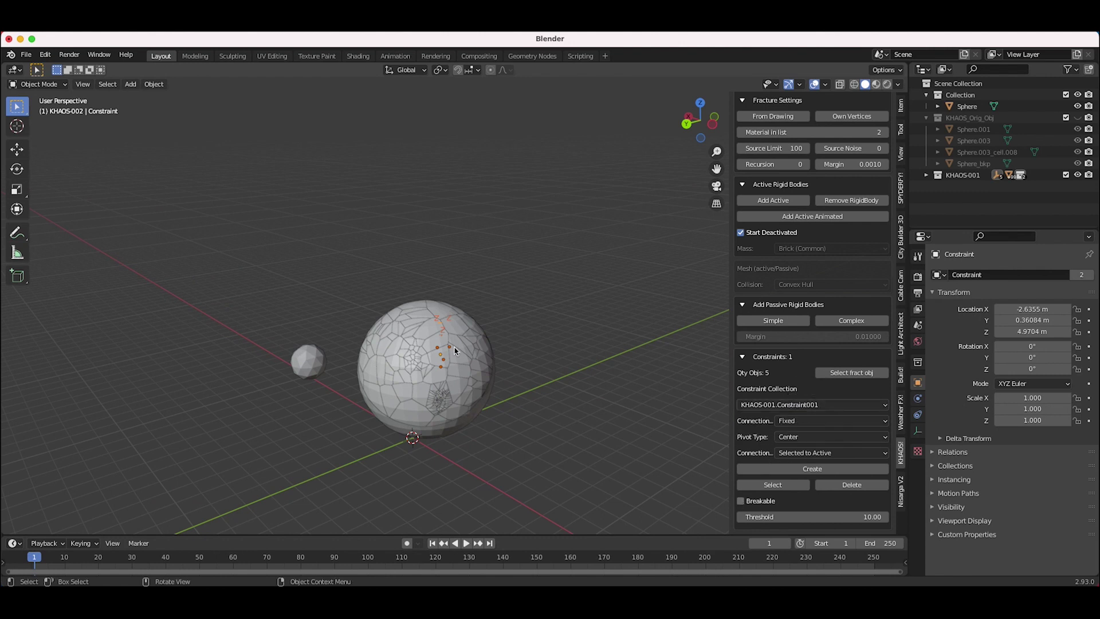
{"action": "middle_click_drag", "start_coordinate": [456, 350], "coordinate": [481, 352]}
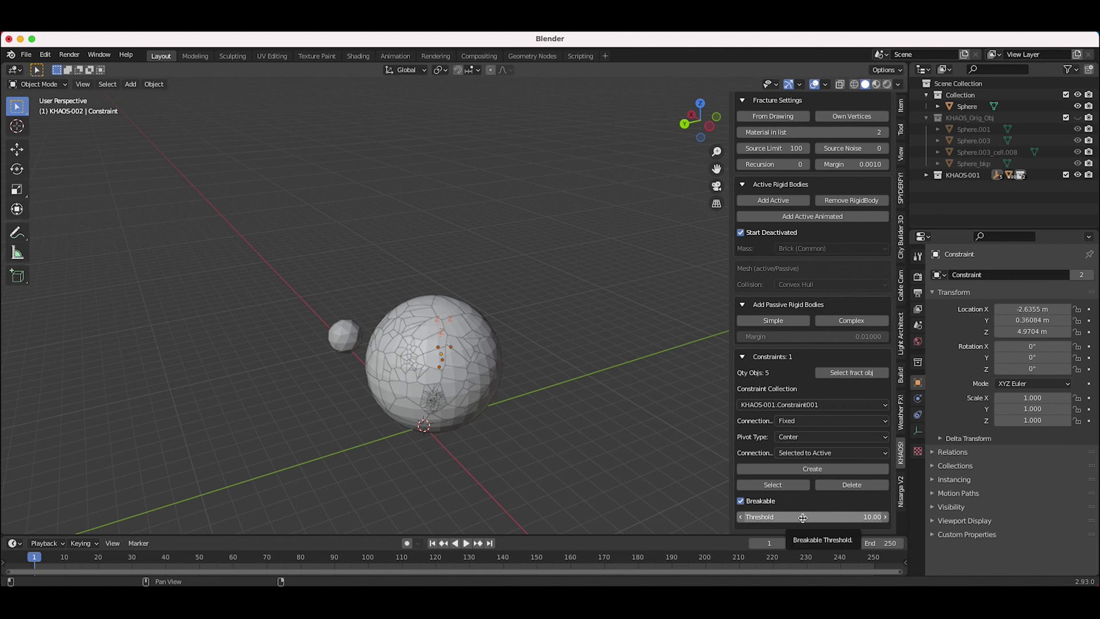
{"action": "left_click", "coordinate": [743, 501]}
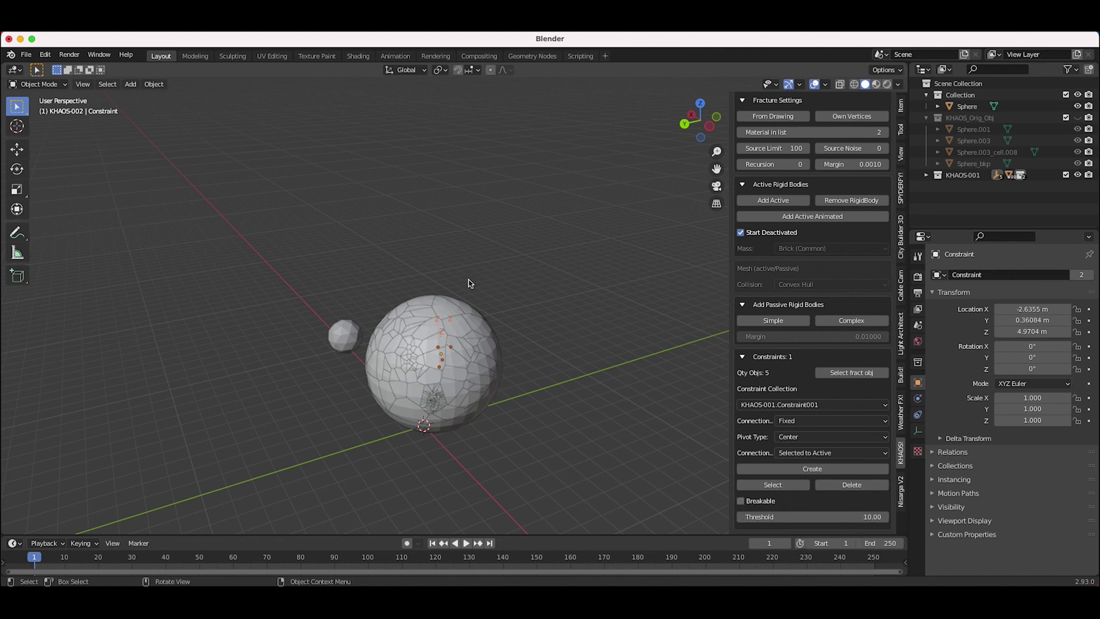
Select four cells along the cut edge plus the unfractured Sphere as active, and create Fixed constraints with Center pivot and Selected to Active connection.
{"action": "scroll", "coordinate": [544, 385], "scroll_direction": "right", "scroll_amount": 5}
{"action": "scroll", "coordinate": [543, 385], "scroll_direction": "left", "scroll_amount": 10}
{"action": "scroll", "coordinate": [543, 385], "scroll_direction": "left", "scroll_amount": 3, "text": "shift"}
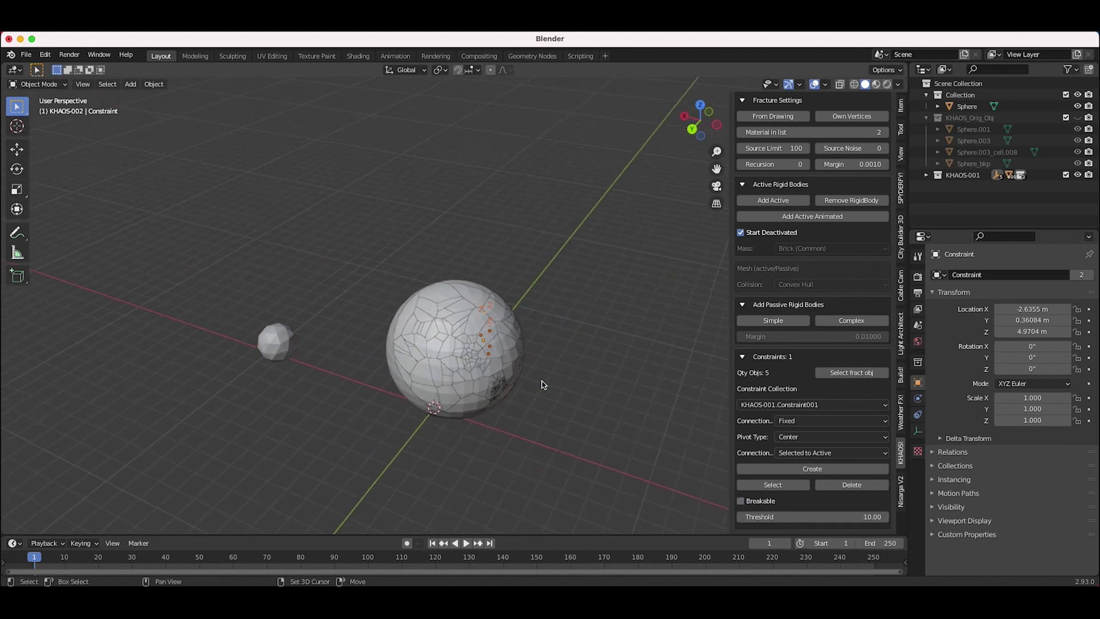
{"action": "scroll", "coordinate": [543, 385], "scroll_direction": "right", "scroll_amount": 4}
{"action": "scroll", "coordinate": [553, 370], "scroll_direction": "right", "scroll_amount": 10}
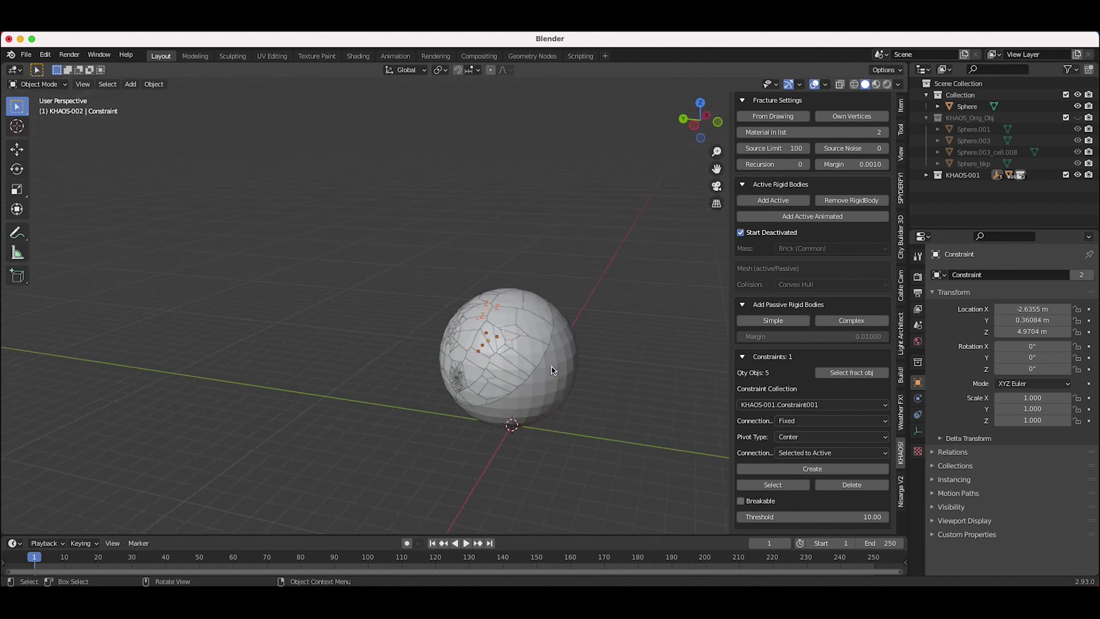
{"action": "left_click", "coordinate": [526, 359]}
{"action": "scroll", "coordinate": [527, 356], "scroll_direction": "right", "scroll_amount": 10}
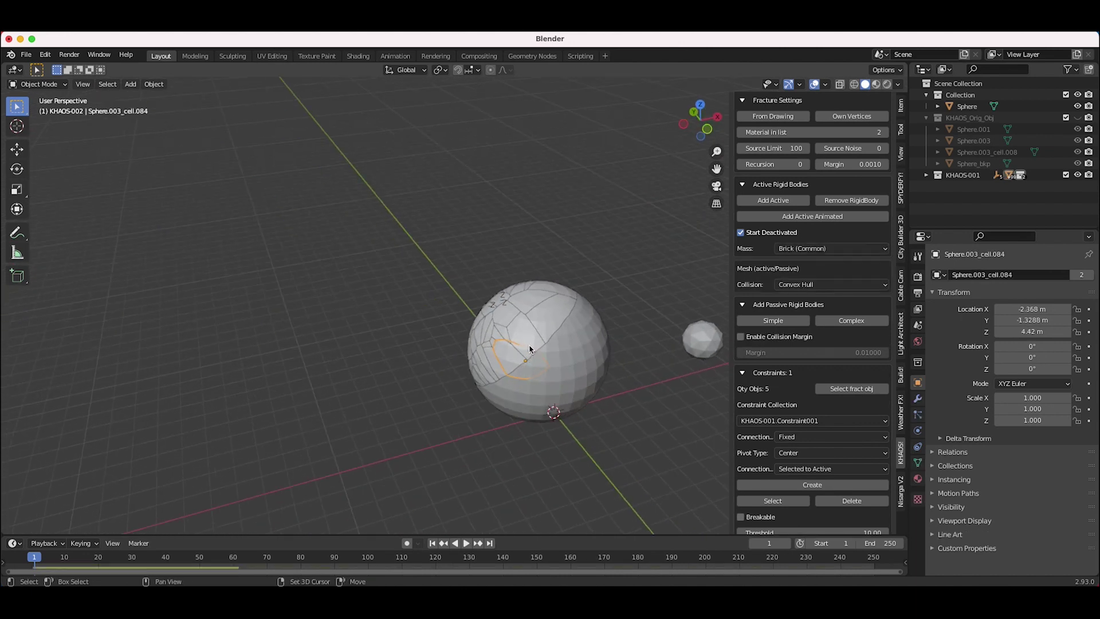
{"action": "left_click", "coordinate": [546, 332]}
{"action": "scroll", "coordinate": [547, 334], "scroll_direction": "right", "scroll_amount": 5}
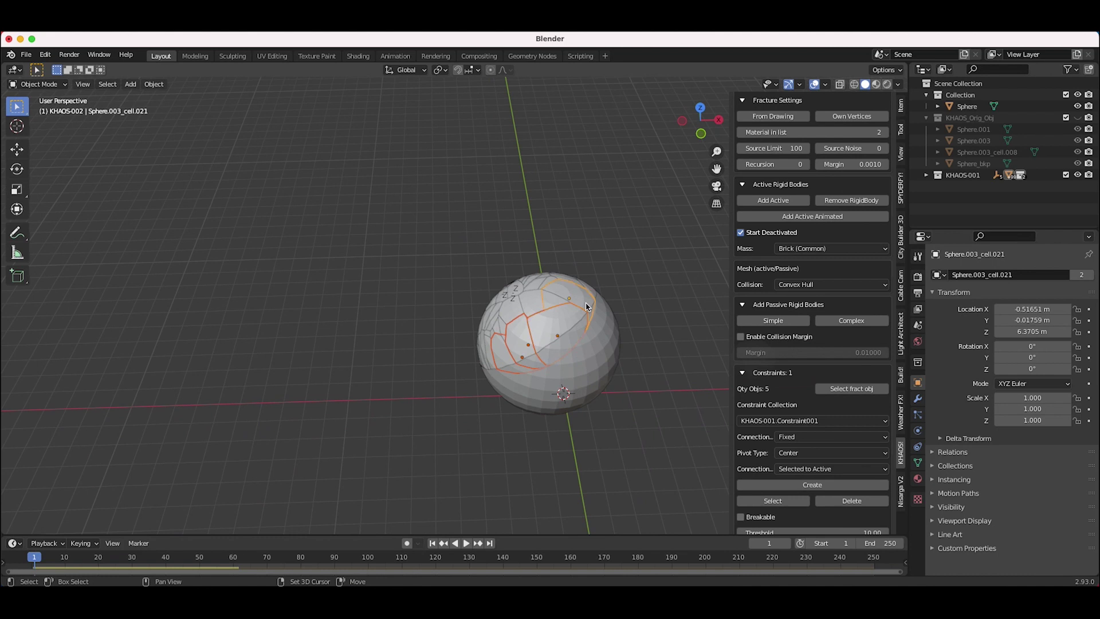
{"action": "scroll", "coordinate": [573, 344], "scroll_direction": "right", "scroll_amount": 5}
{"action": "left_click", "coordinate": [564, 368]}
{"action": "scroll", "coordinate": [564, 367], "scroll_direction": "right", "scroll_amount": 5}
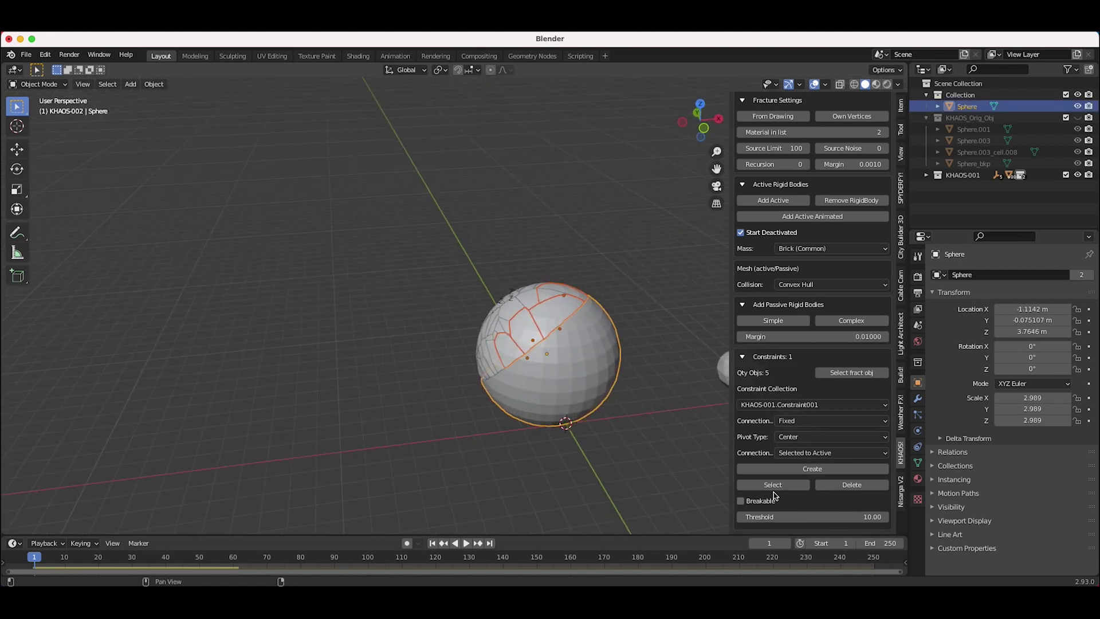
{"action": "left_click", "coordinate": [812, 469]}
Play the simulation with the new constraints and inspect the sphere from the other side at frame 1.
{"action": "left_click", "coordinate": [466, 543]}
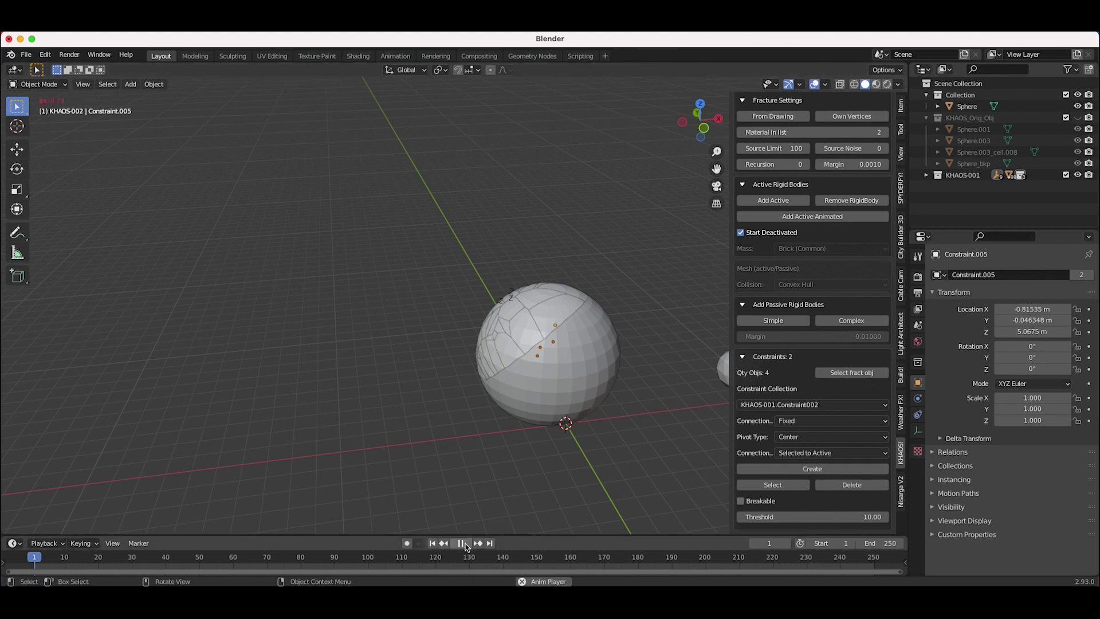
{"action": "scroll", "coordinate": [592, 451], "scroll_direction": "left", "scroll_amount": 5}
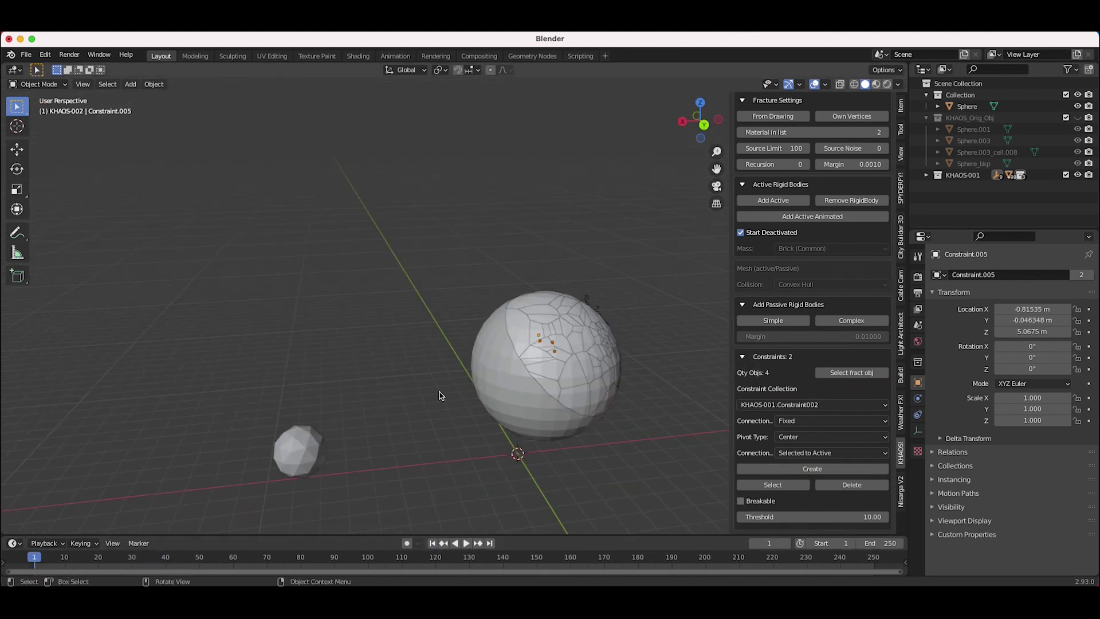
{"action": "scroll", "coordinate": [436, 391], "scroll_direction": "right", "scroll_amount": 5}
Switch the constraint collection to KHAOS-001.Constraint001 and back to KHAOS-001.Constraint002 to compare which constraints each one holds.
{"action": "left_click", "coordinate": [808, 405]}
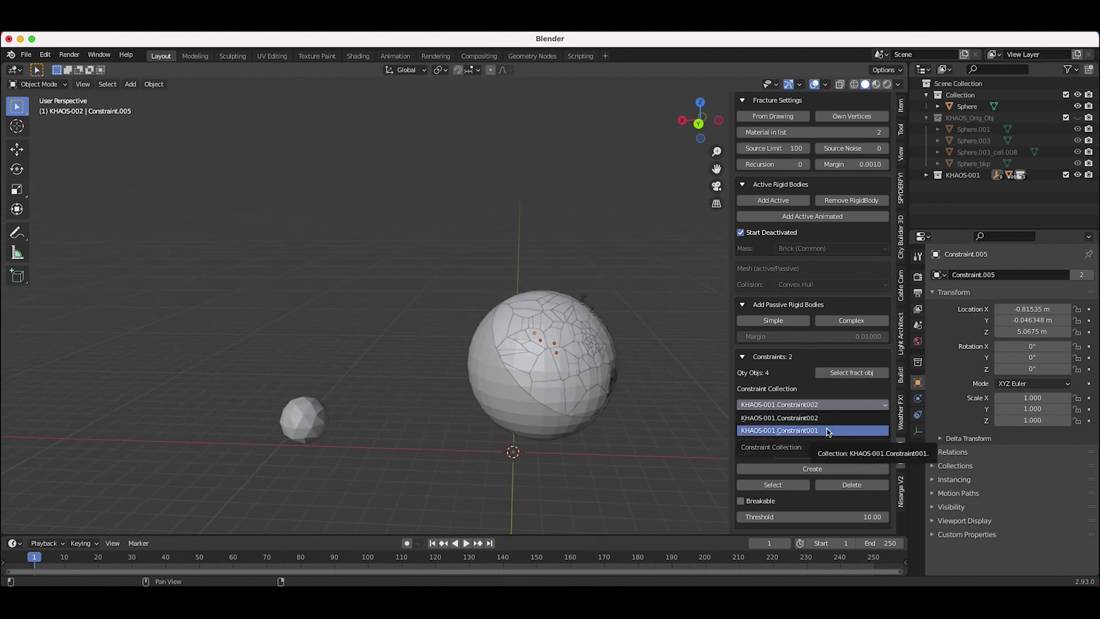
{"action": "left_click", "coordinate": [827, 431]}
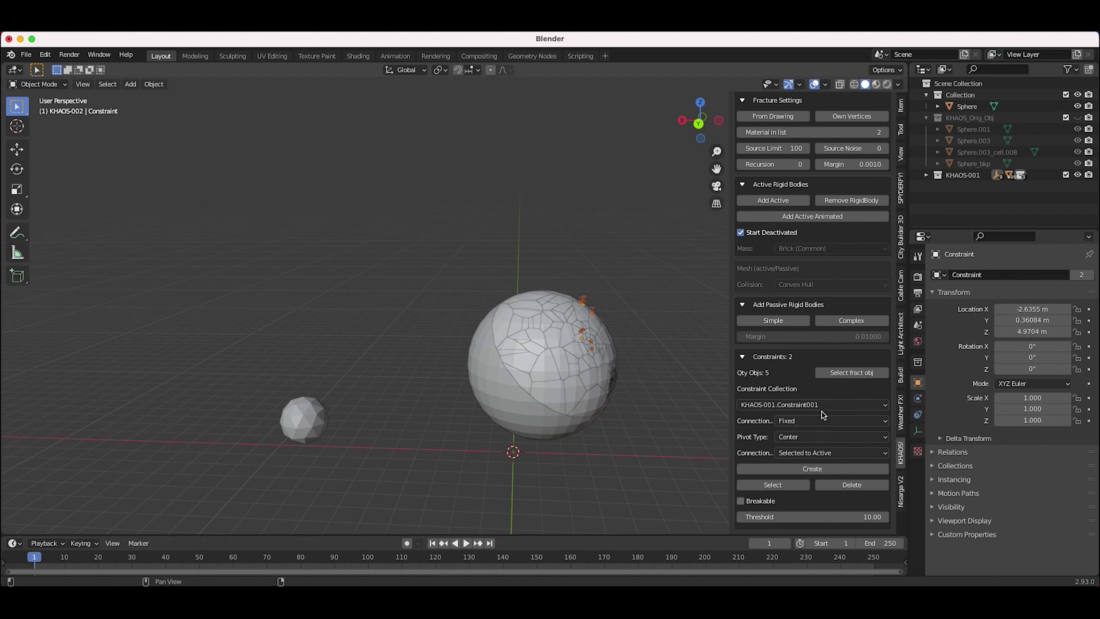
{"action": "left_click", "coordinate": [818, 405]}
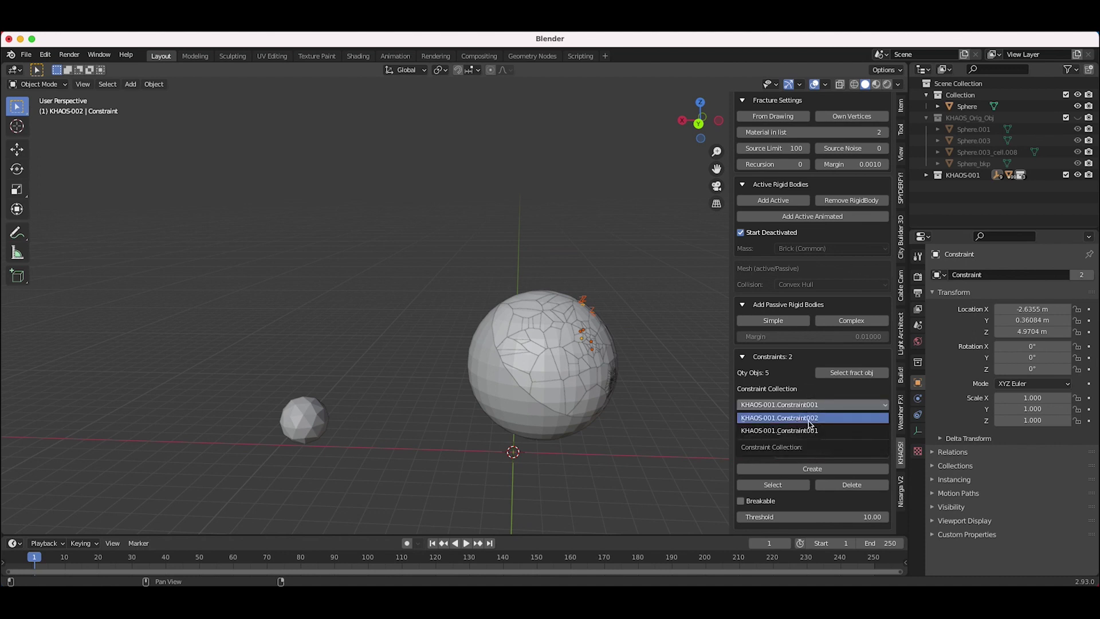
{"action": "left_click", "coordinate": [812, 418]}
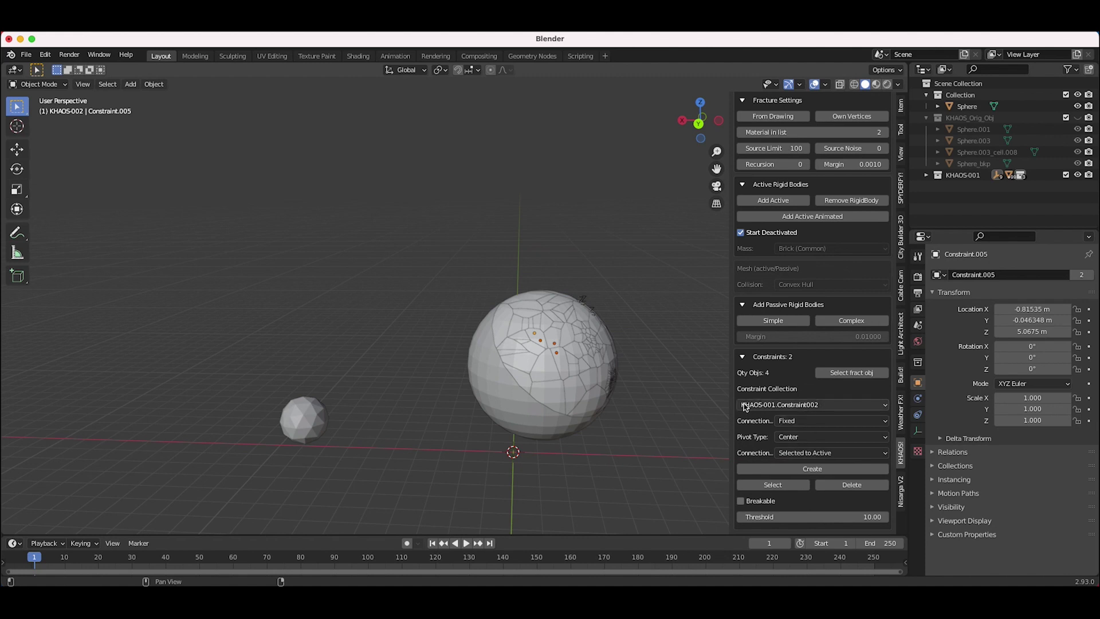
{"action": "middle_click_drag", "start_coordinate": [630, 320], "coordinate": [521, 313]}
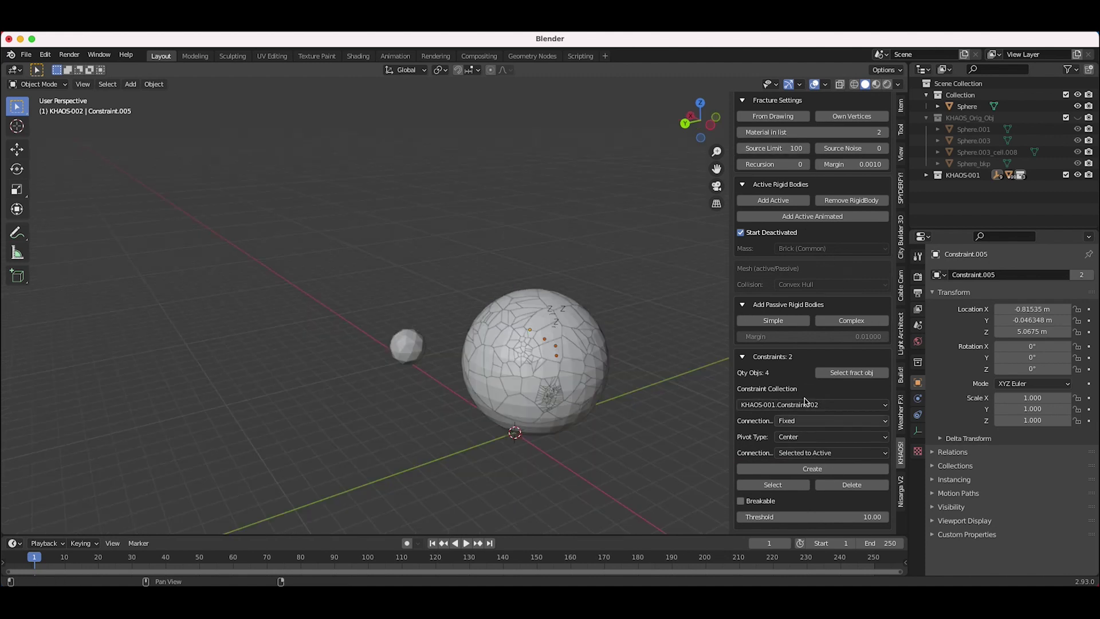
{"action": "scroll", "coordinate": [804, 401], "scroll_direction": "up", "scroll_amount": 5}
{"action": "scroll", "coordinate": [834, 288], "scroll_direction": "down", "scroll_amount": 5}
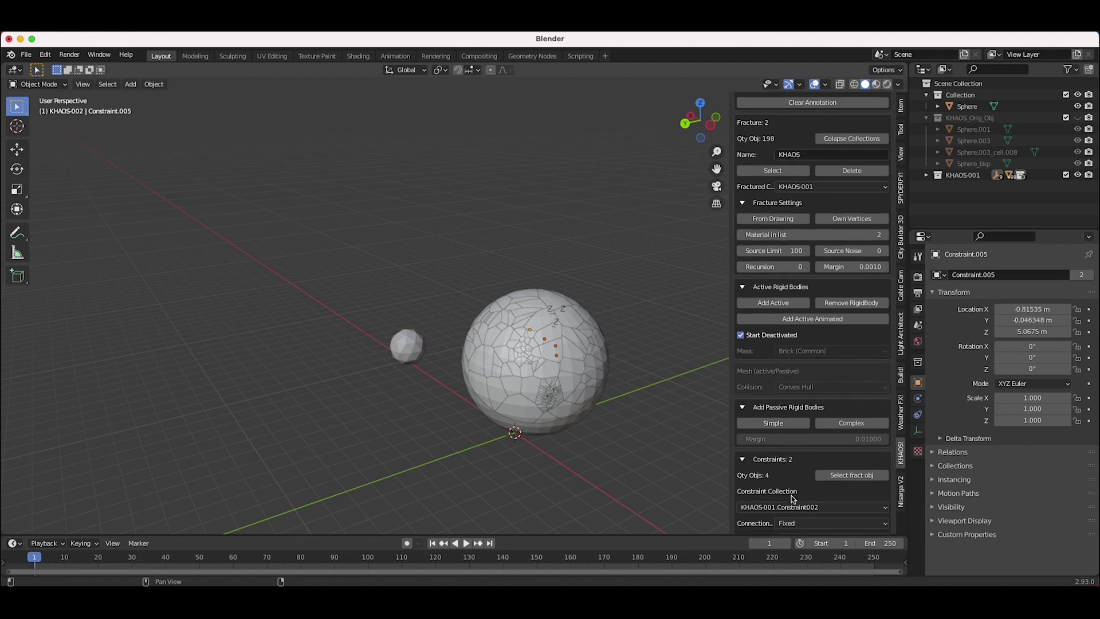
{"action": "middle_click_drag", "start_coordinate": [648, 403], "coordinate": [654, 401]}
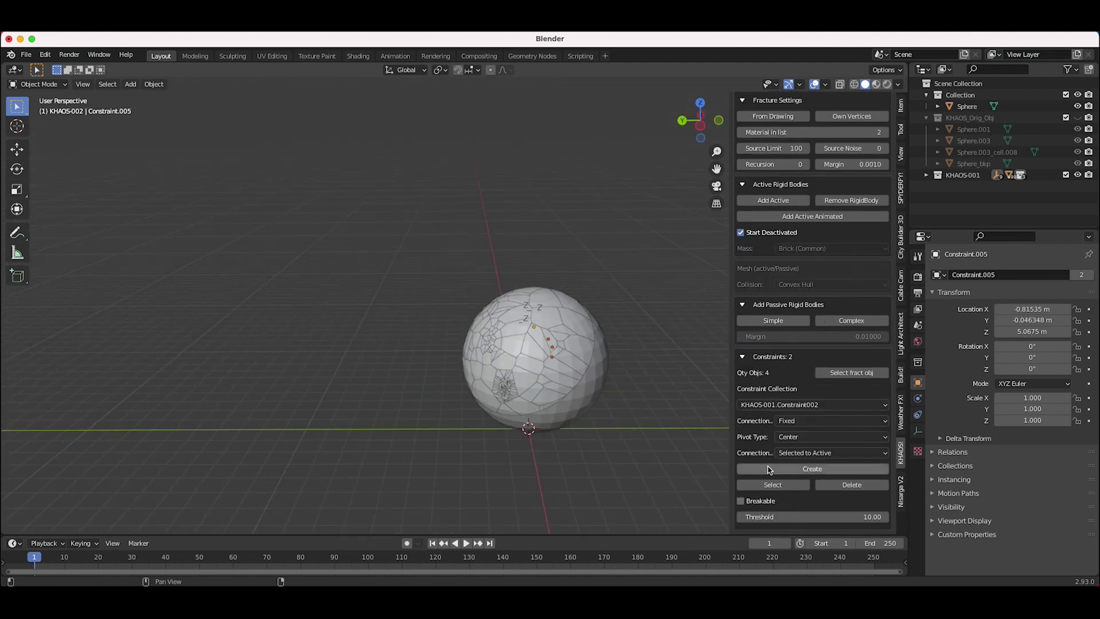
{"action": "middle_click_drag", "start_coordinate": [594, 365], "coordinate": [593, 365]}
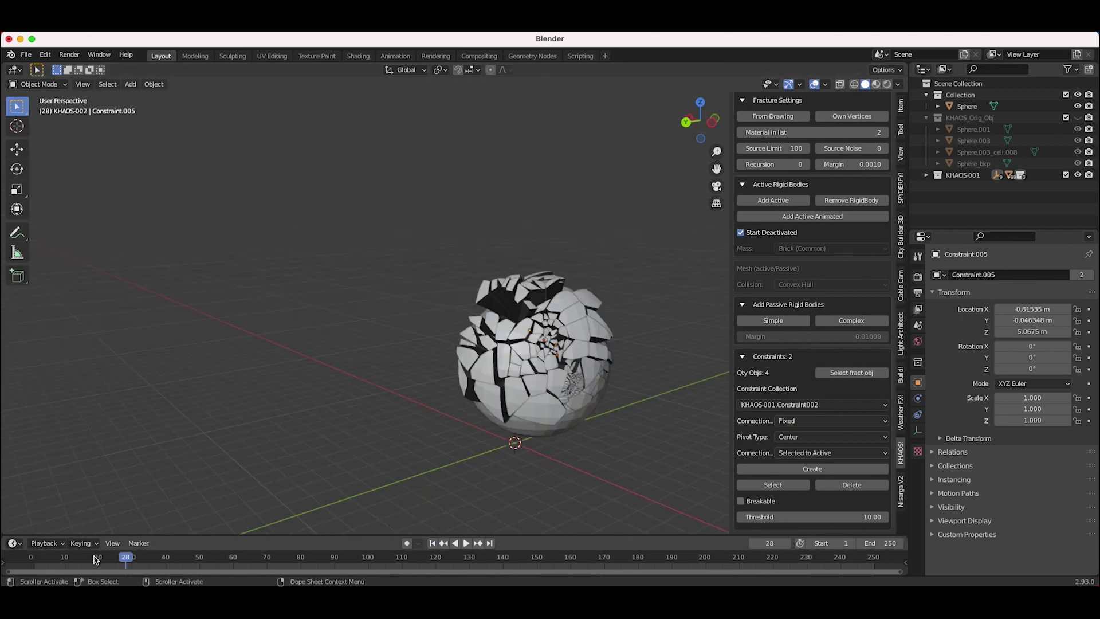
At frame 26, select scattered cells across the fractured side of the sphere and add Concrete debris to them.
{"action": "left_click_drag", "start_coordinate": [95, 558], "coordinate": [120, 560]}
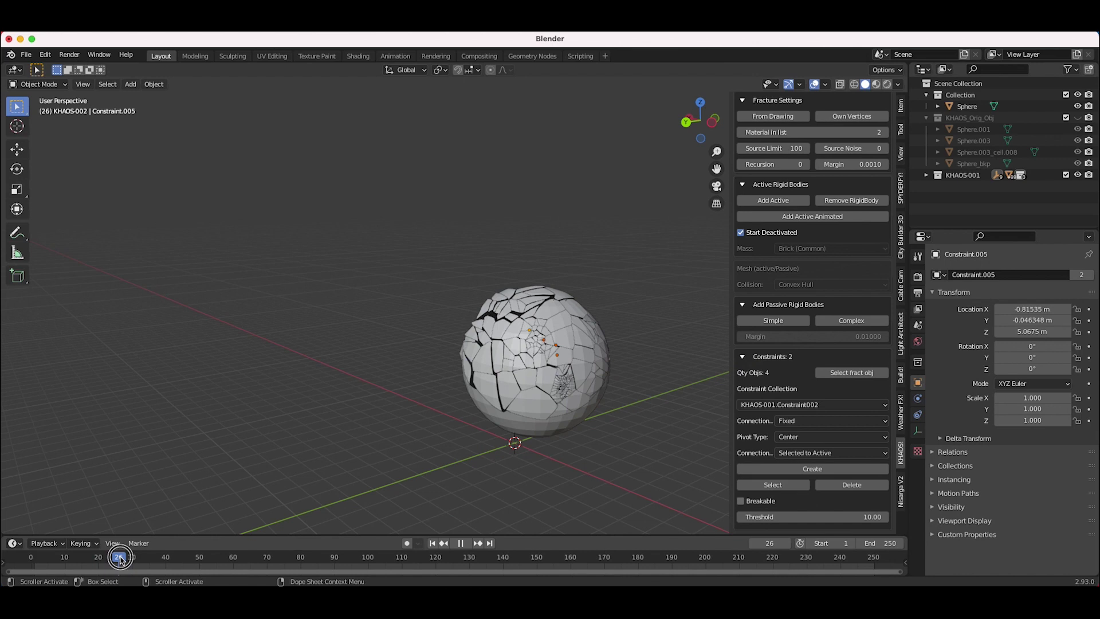
{"action": "middle_click_drag", "start_coordinate": [458, 349], "coordinate": [523, 334]}
{"action": "left_click", "coordinate": [484, 359], "text": "shift"}
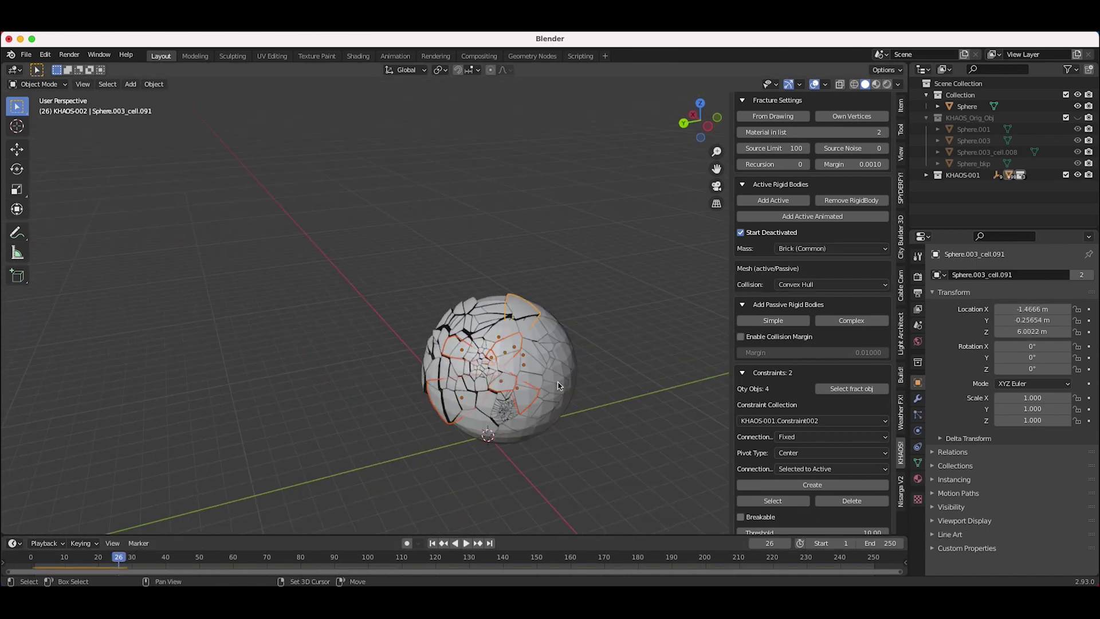
{"action": "middle_click_drag", "start_coordinate": [560, 386], "coordinate": [504, 344]}
{"action": "left_click", "coordinate": [481, 328]}
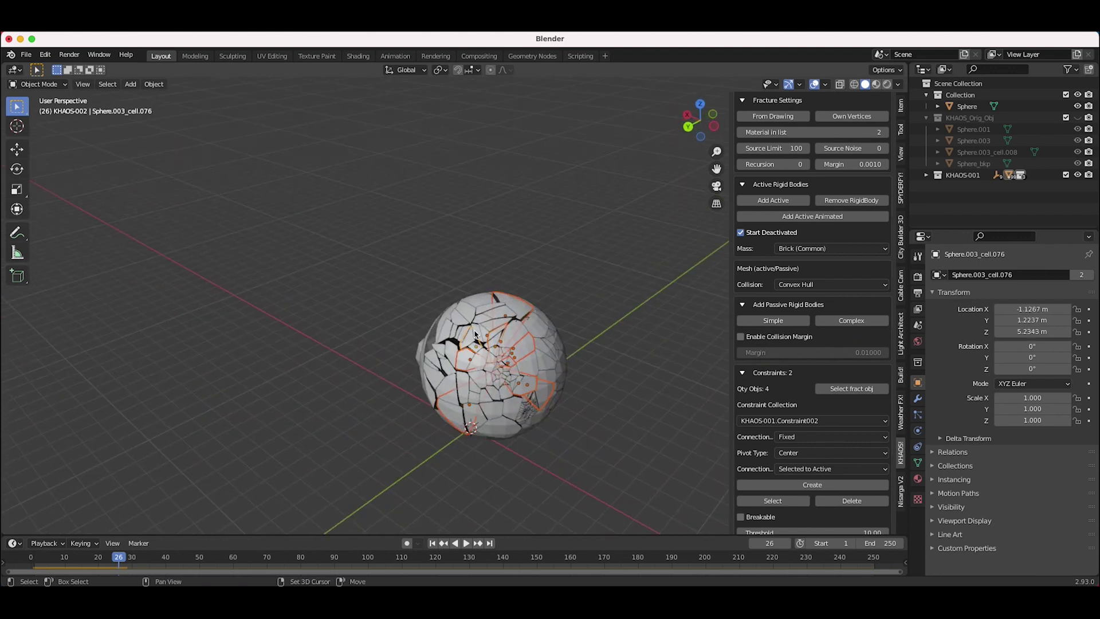
{"action": "scroll", "coordinate": [822, 269], "scroll_direction": "up", "scroll_amount": 20}
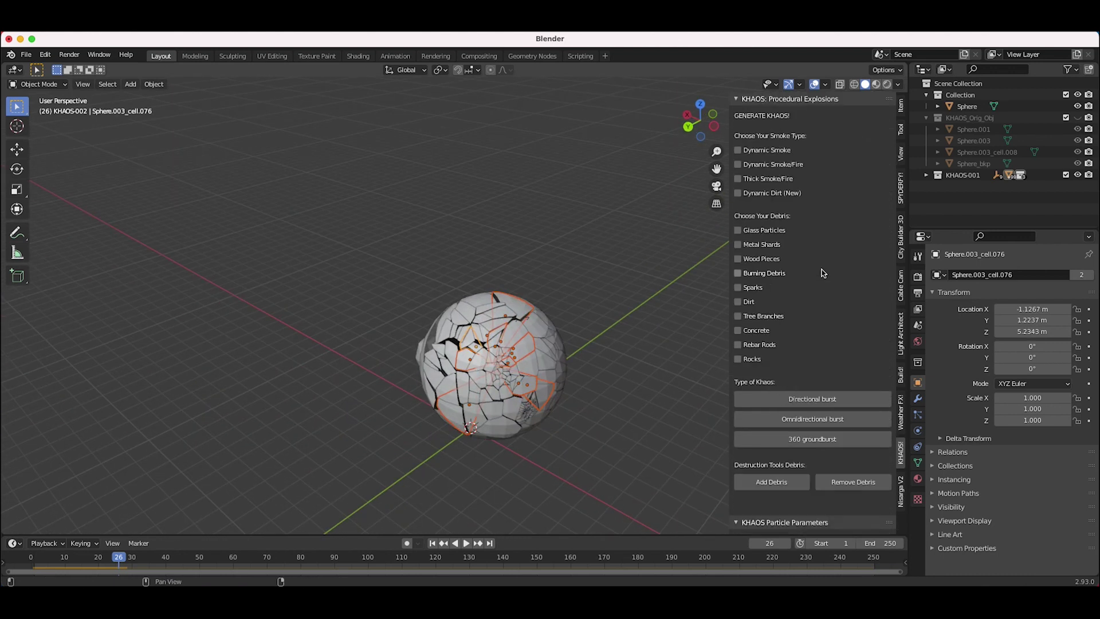
{"action": "left_click_drag", "start_coordinate": [730, 243], "coordinate": [697, 235]}
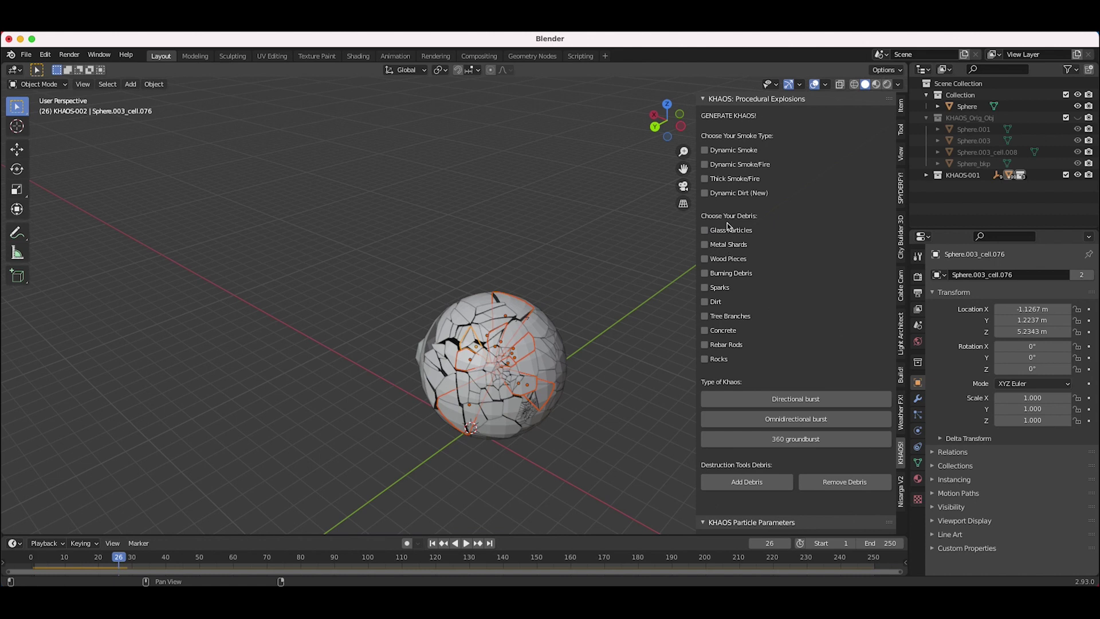
{"action": "left_click", "coordinate": [705, 331]}
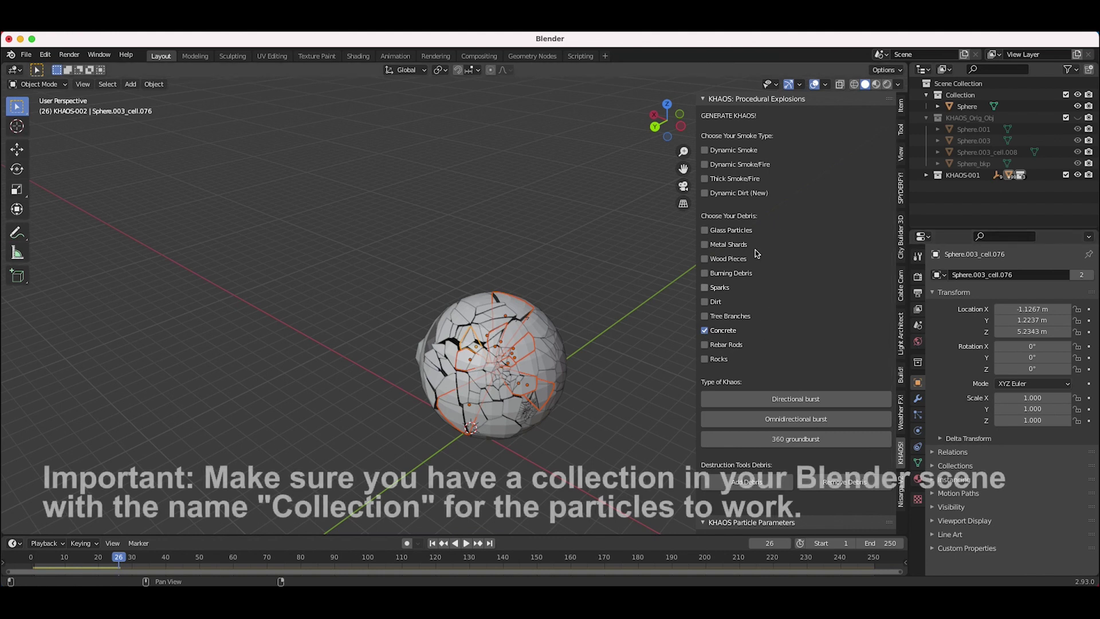
{"action": "scroll", "coordinate": [755, 252], "scroll_direction": "down", "scroll_amount": 5}
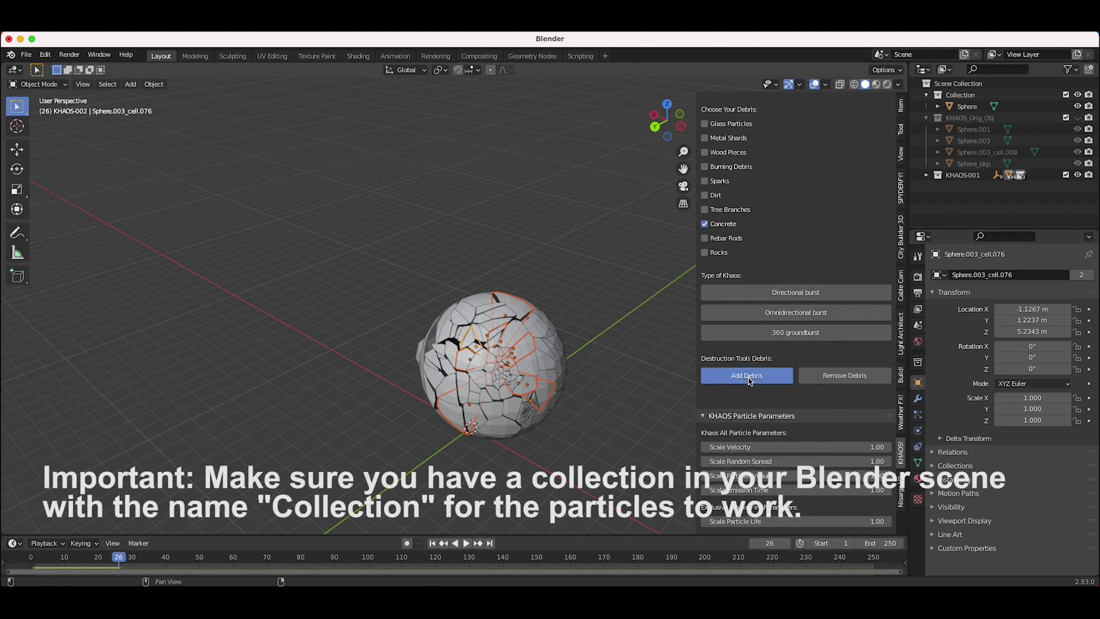
{"action": "left_click", "coordinate": [747, 376]}
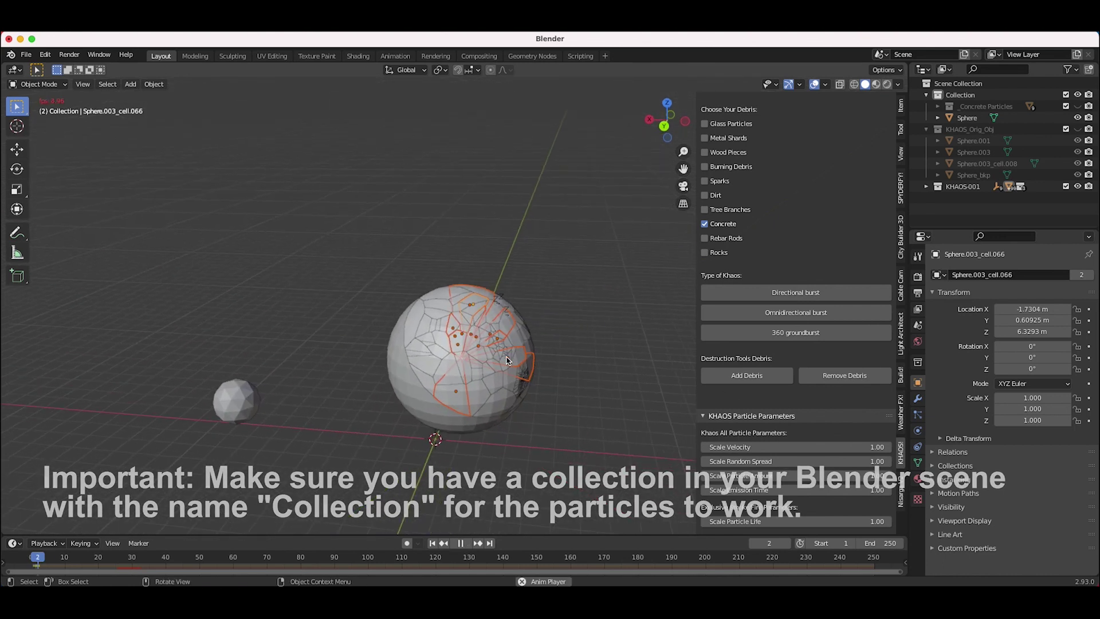
Clear the selection, play the simulation to examine the concrete debris from several angles, and return to frame 1.
{"action": "left_click", "coordinate": [574, 285]}
{"action": "scroll", "coordinate": [469, 327], "scroll_direction": "right", "scroll_amount": 5, "text": "shift"}
{"action": "scroll", "coordinate": [468, 327], "scroll_direction": "left", "scroll_amount": 5}
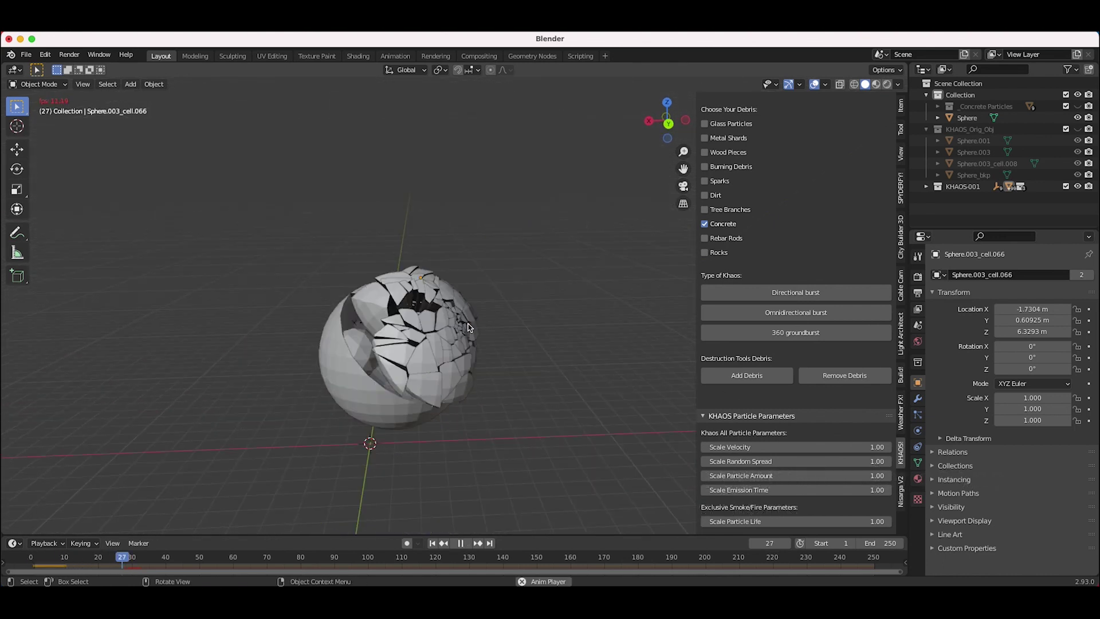
{"action": "scroll", "coordinate": [468, 327], "scroll_direction": "down", "scroll_amount": 2}
{"action": "scroll", "coordinate": [487, 327], "scroll_direction": "right", "scroll_amount": 3, "text": "shift"}
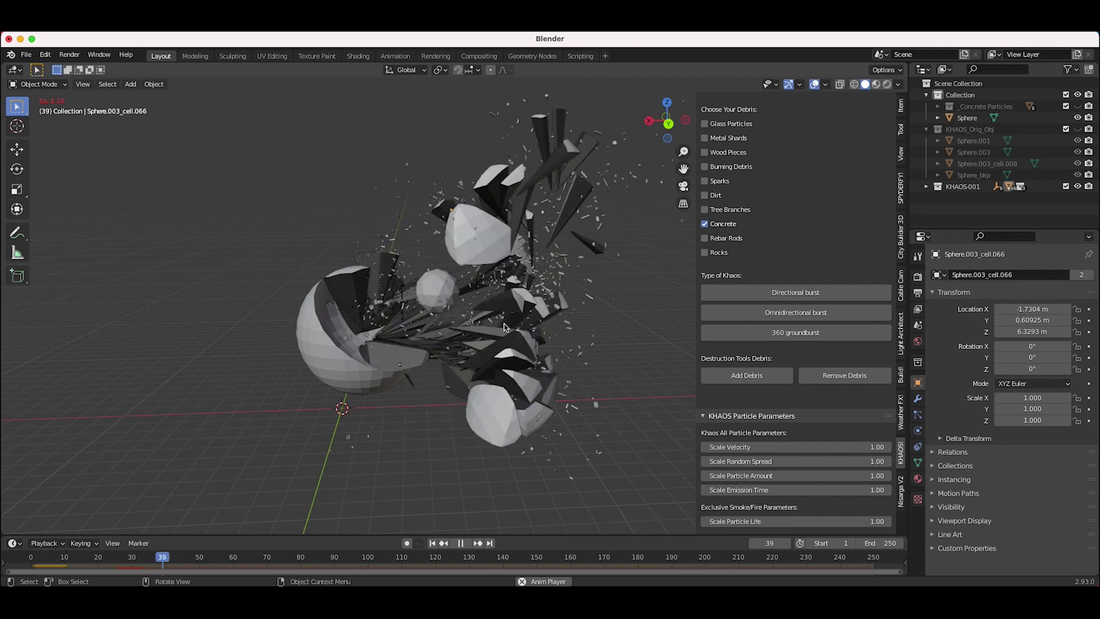
{"action": "middle_click_drag", "start_coordinate": [505, 327], "coordinate": [449, 350], "text": "shift"}
{"action": "scroll", "coordinate": [449, 350], "scroll_direction": "down", "scroll_amount": 2}
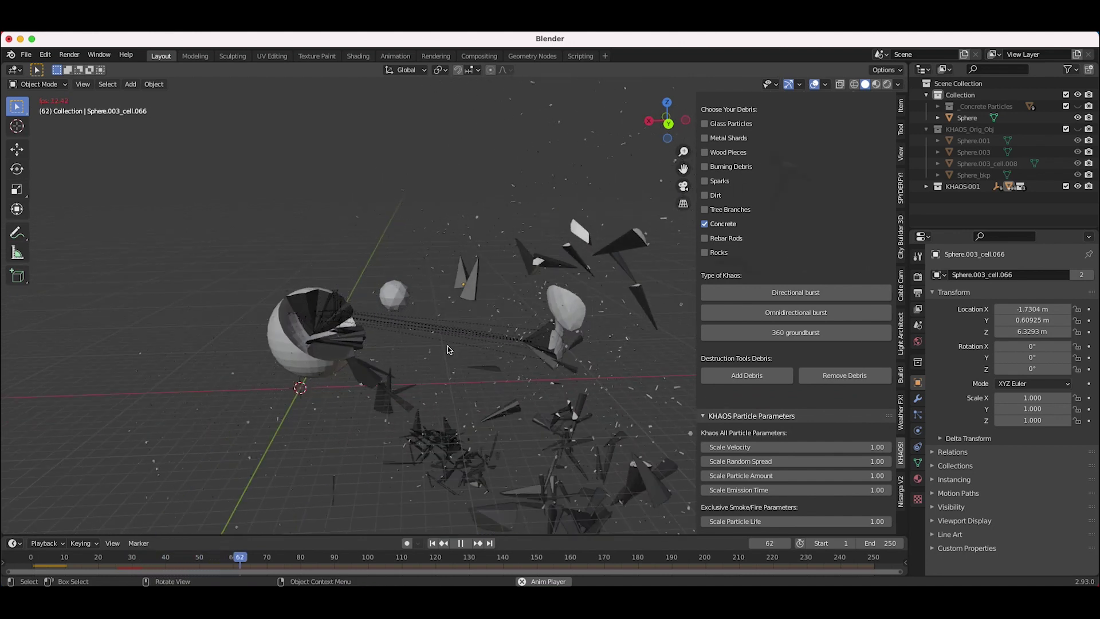
{"action": "key", "text": "shift+Left"}
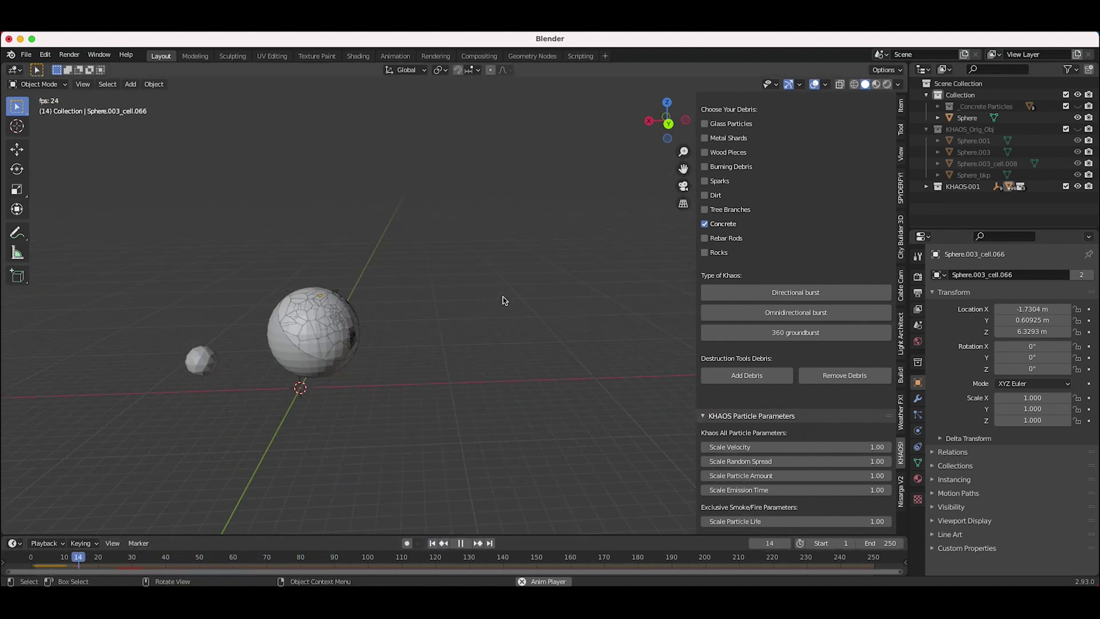
{"action": "scroll", "coordinate": [503, 301], "scroll_direction": "right", "scroll_amount": 4}
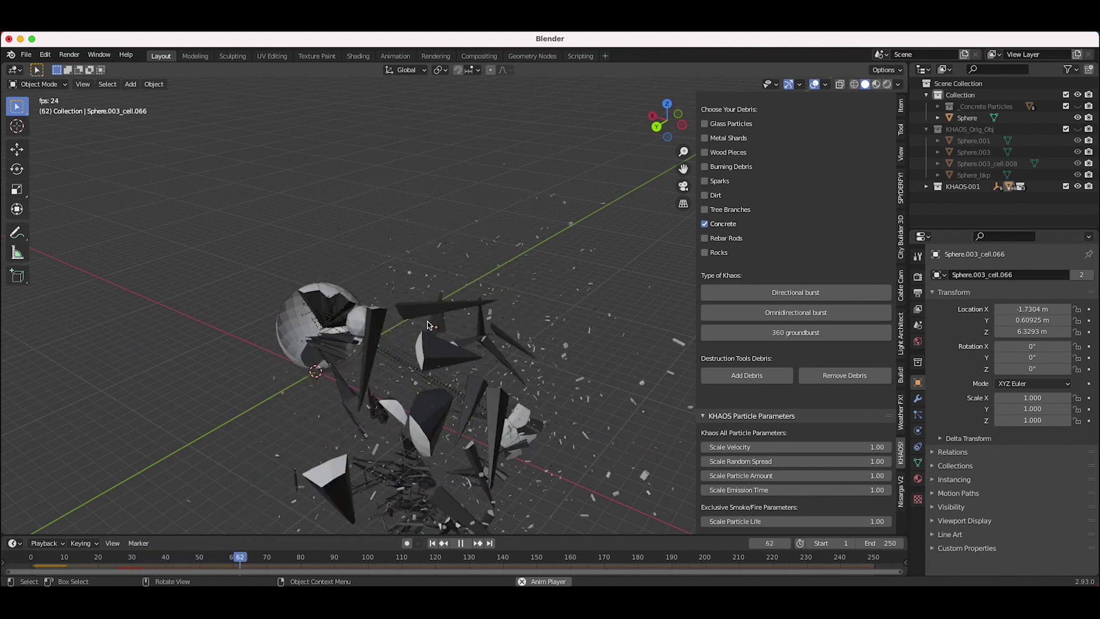
{"action": "left_click", "coordinate": [460, 543]}
{"action": "scroll", "coordinate": [497, 420], "scroll_direction": "down", "scroll_amount": 4}
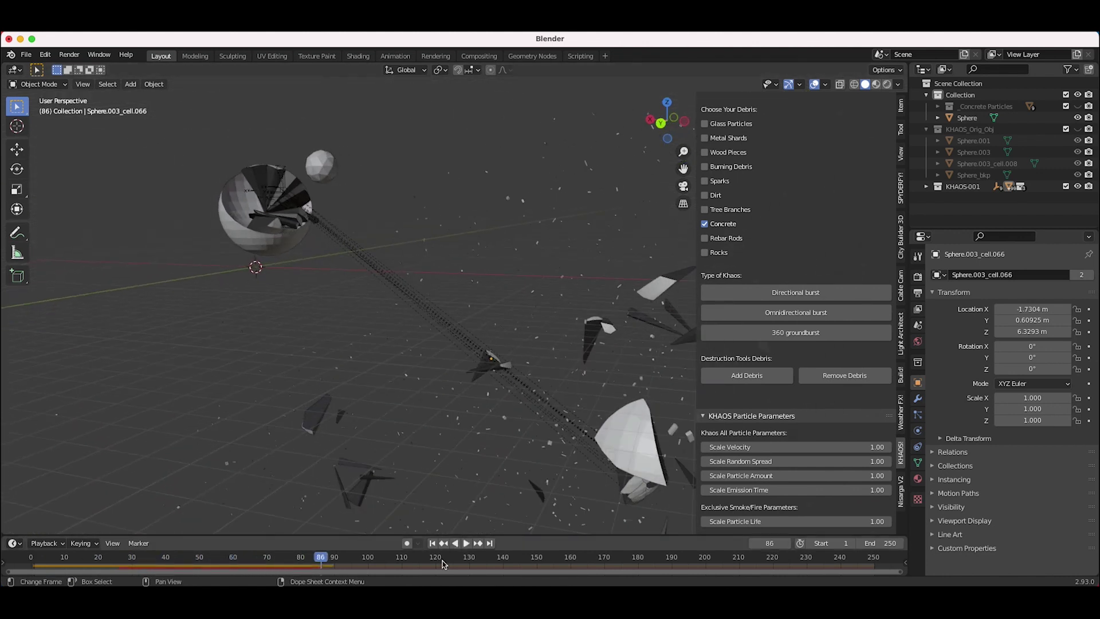
{"action": "left_click", "coordinate": [433, 544]}
Select the cell near the top of the fractured sphere that carries concrete debris and show its particle system settings.
{"action": "scroll", "coordinate": [385, 252], "scroll_direction": "up", "scroll_amount": 4, "text": "shift"}
{"action": "scroll", "coordinate": [385, 253], "scroll_direction": "up", "scroll_amount": 5}
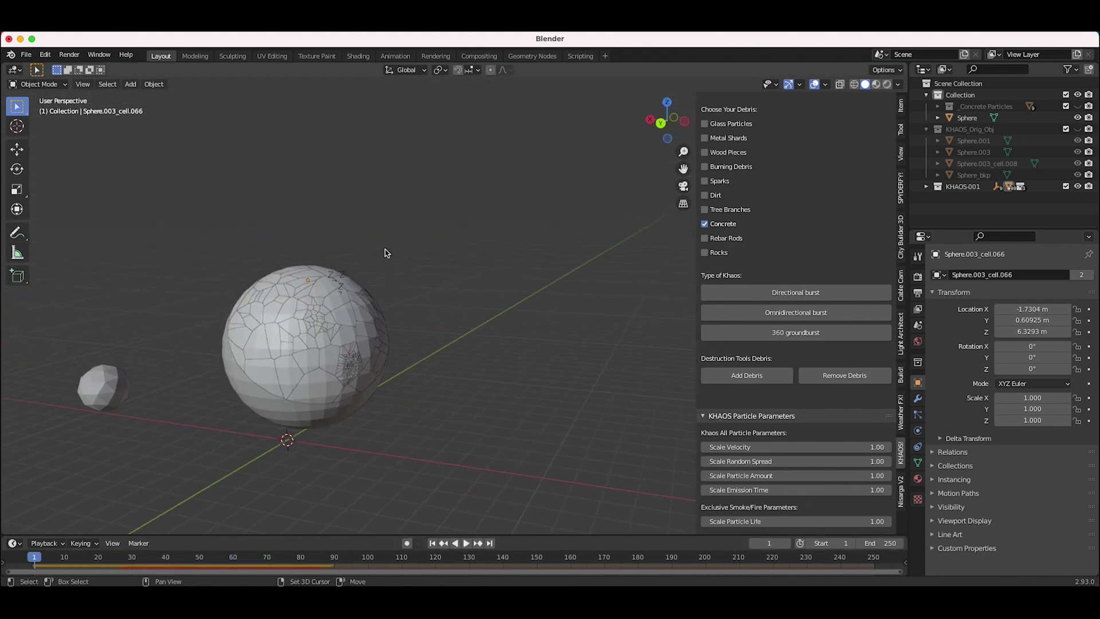
{"action": "left_click", "coordinate": [325, 315]}
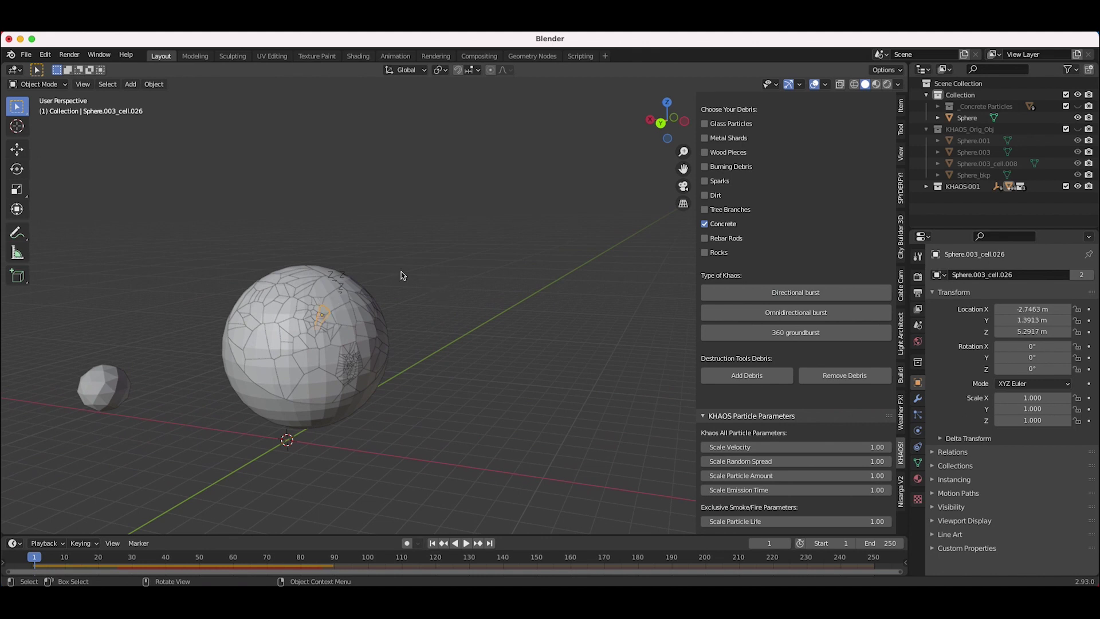
{"action": "left_click", "coordinate": [323, 289]}
{"action": "middle_click_drag", "start_coordinate": [324, 288], "coordinate": [299, 331]}
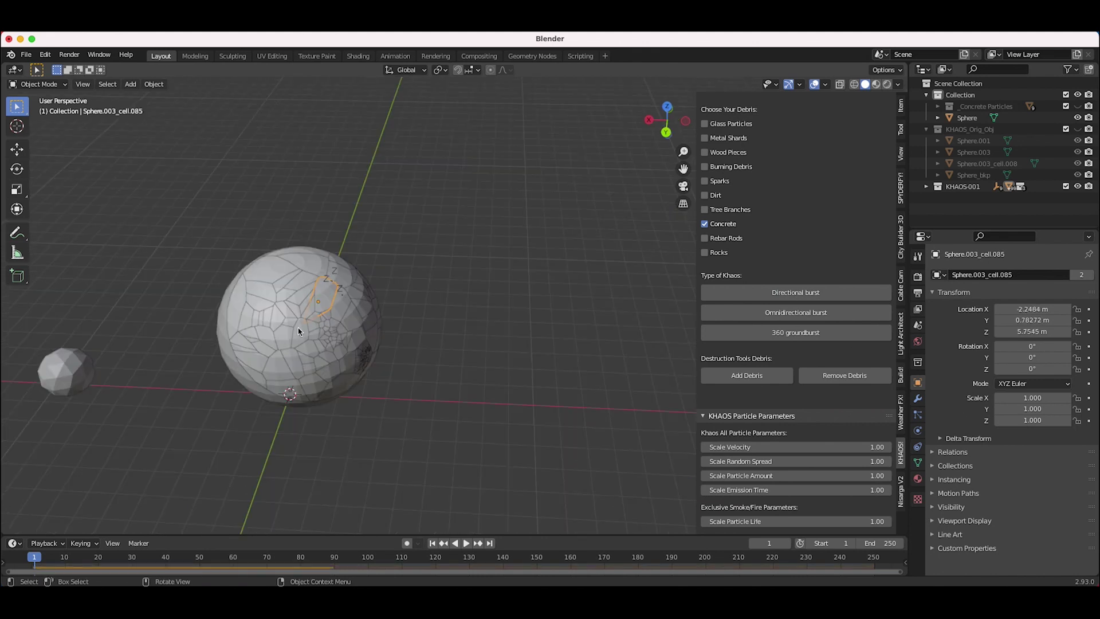
{"action": "left_click", "coordinate": [918, 415]}
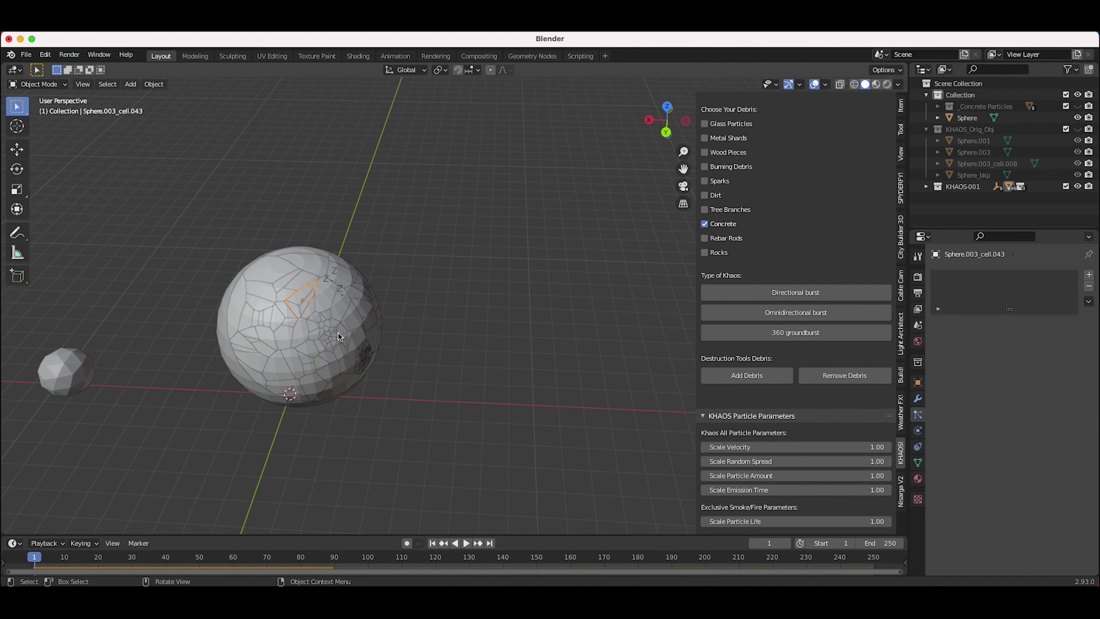
{"action": "middle_click_drag", "start_coordinate": [338, 336], "coordinate": [311, 312]}
{"action": "left_click", "coordinate": [310, 312]}
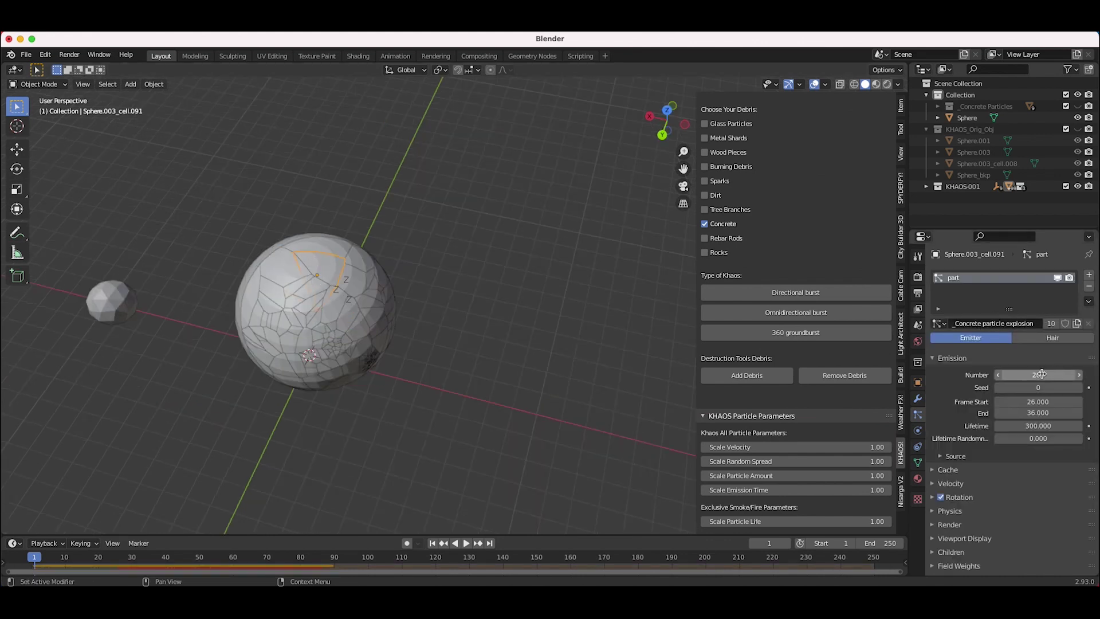
Expand the Render settings of the concrete particle explosion and play the simulation to frame 39.
{"action": "left_click", "coordinate": [938, 485]}
{"action": "left_click", "coordinate": [937, 486]}
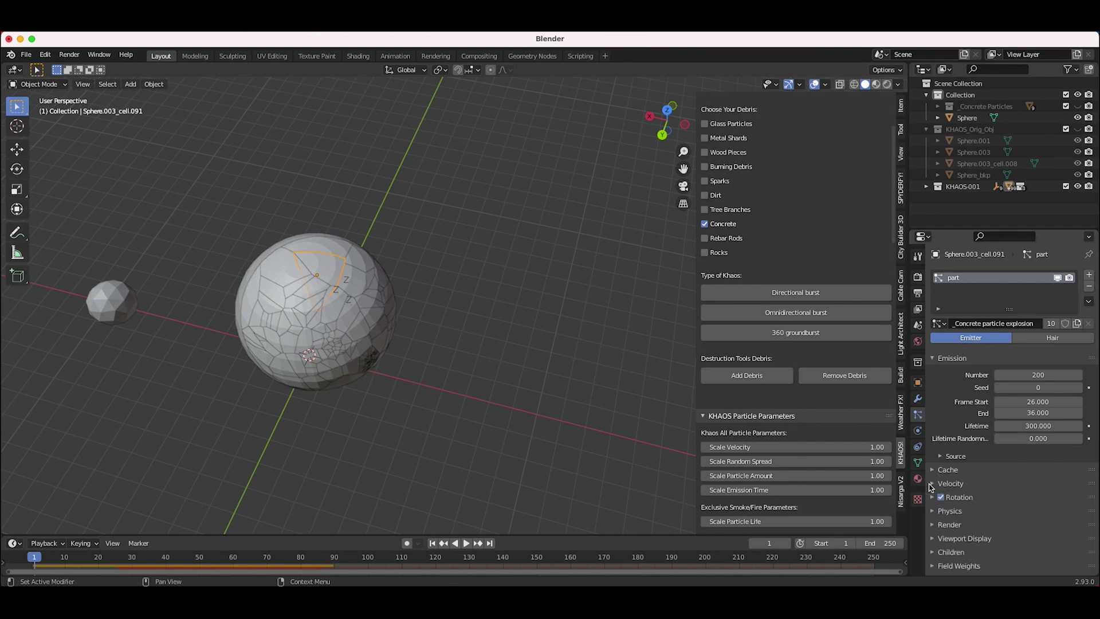
{"action": "scroll", "coordinate": [937, 485], "scroll_direction": "down", "scroll_amount": 2}
{"action": "left_click", "coordinate": [933, 473]}
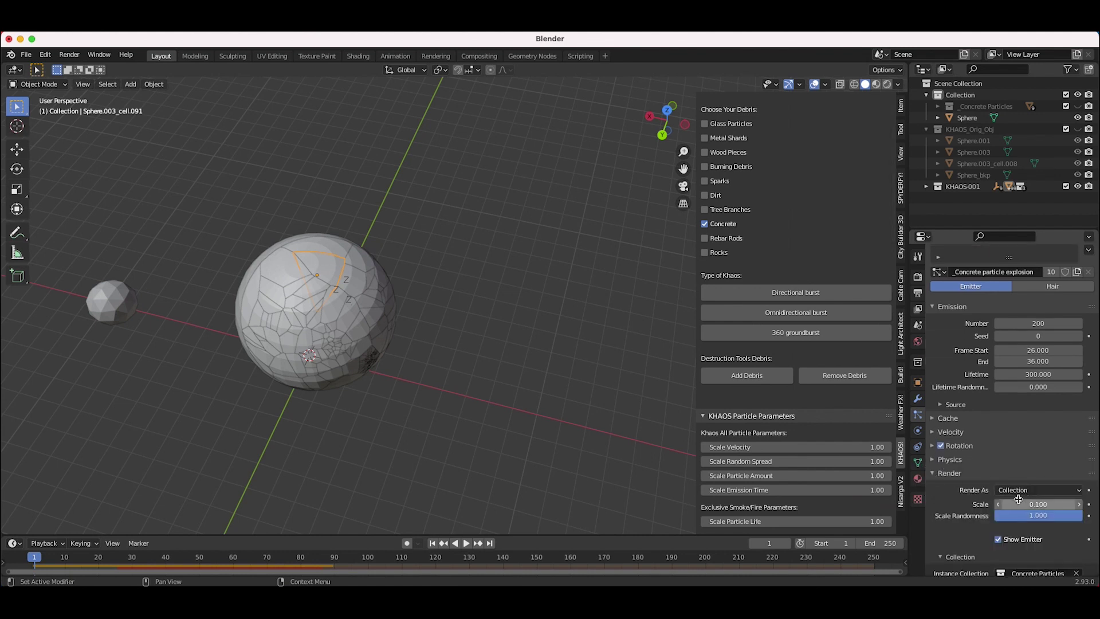
{"action": "key", "text": "space"}
{"action": "left_click", "coordinate": [467, 548]}
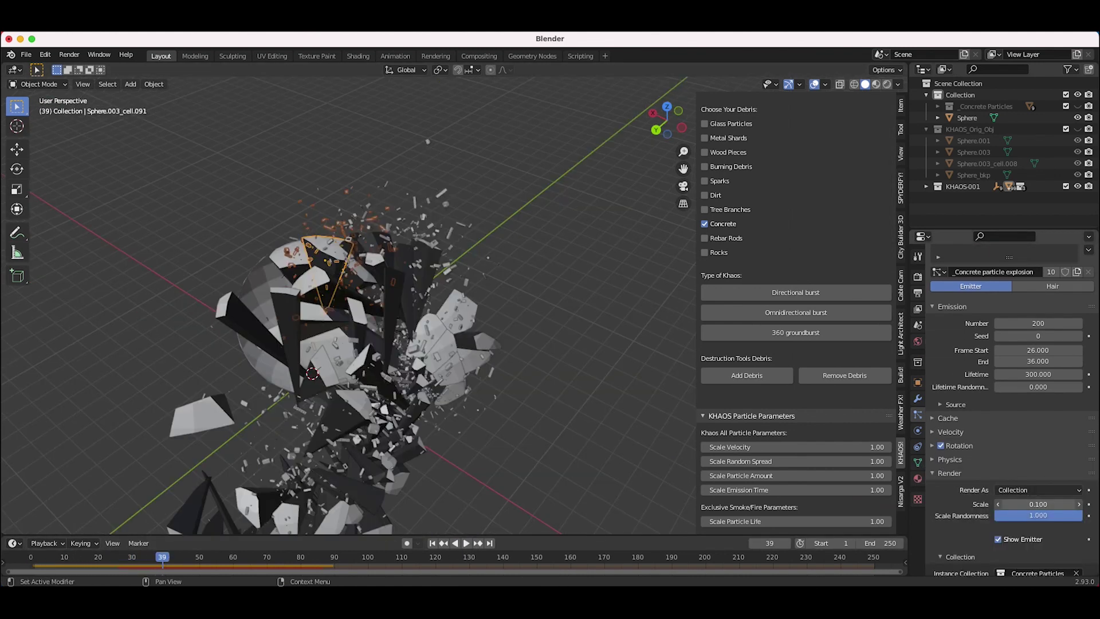
Try a render scale of 0.350 for the concrete particles and settle on 0.090.
{"action": "mouse_move", "coordinate": [1038, 504]}
{"action": "left_mouse_down"}
{"action": "mouse_move", "coordinate": [1067, 504]}
{"action": "mouse_move", "coordinate": [1037, 504]}
{"action": "mouse_move", "coordinate": [1063, 504]}
{"action": "mouse_move", "coordinate": [1054, 505]}
{"action": "left_mouse_up"}
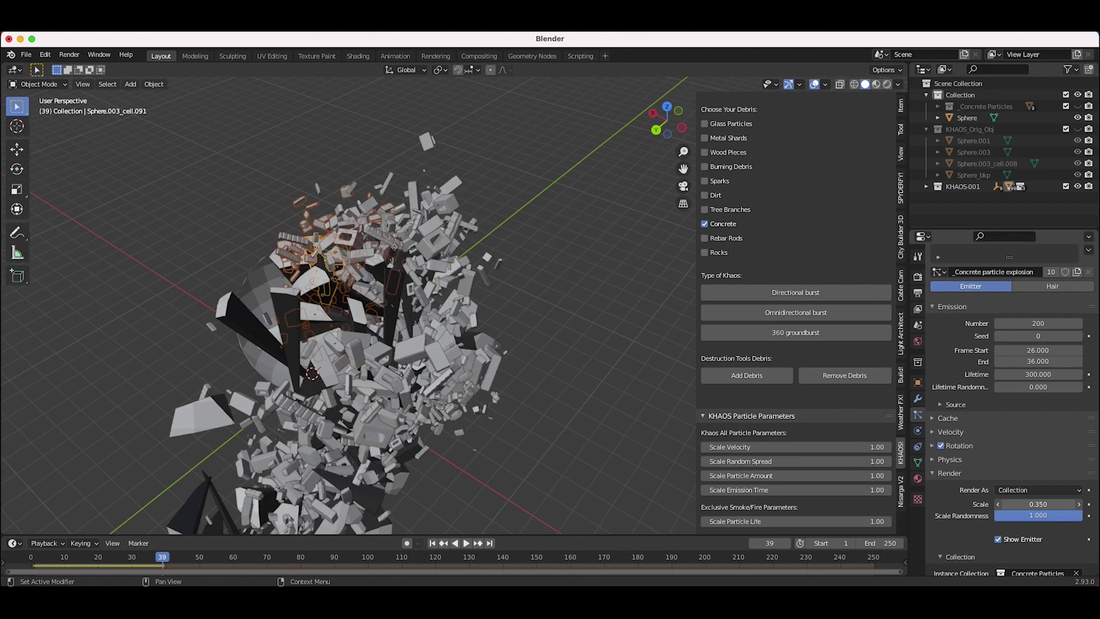
{"action": "left_click_drag", "start_coordinate": [1054, 504], "coordinate": [1039, 504]}
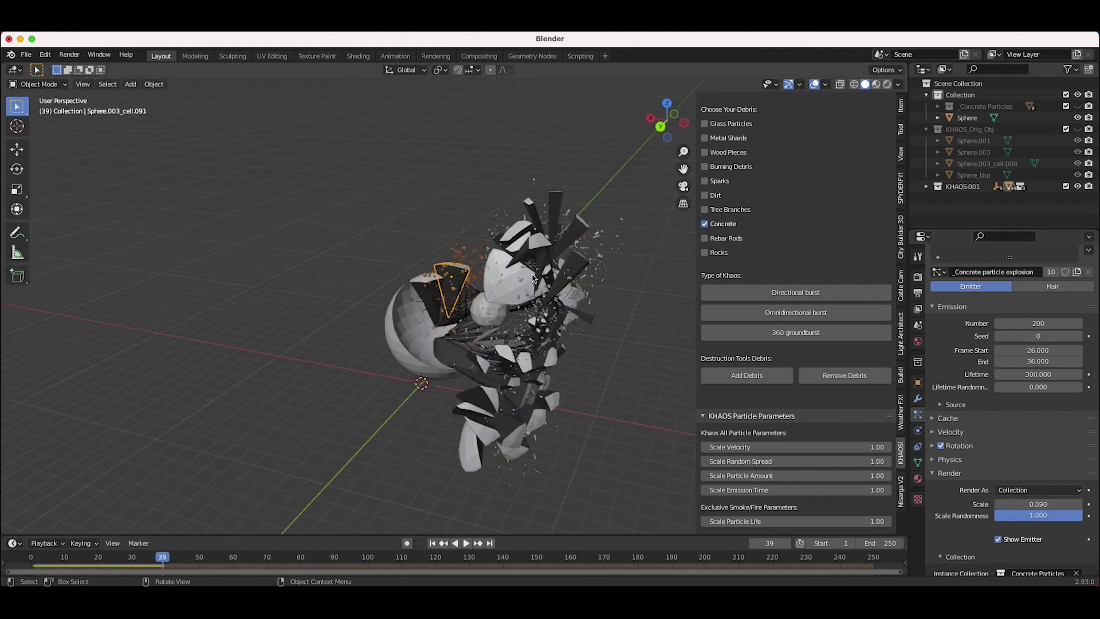
{"action": "middle_click_drag", "start_coordinate": [476, 309], "coordinate": [558, 275]}
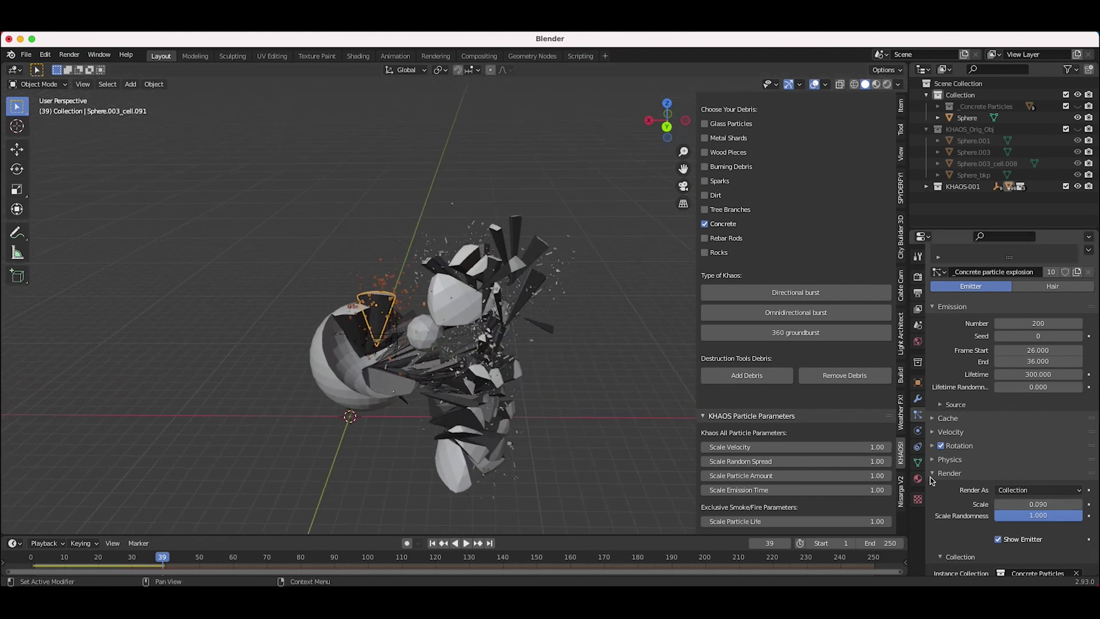
Expand the particle system's Cache settings to show the bake options and examine the debris at frame 39 from all sides.
{"action": "left_click", "coordinate": [942, 418]}
{"action": "scroll", "coordinate": [1008, 487], "scroll_direction": "down", "scroll_amount": 3}
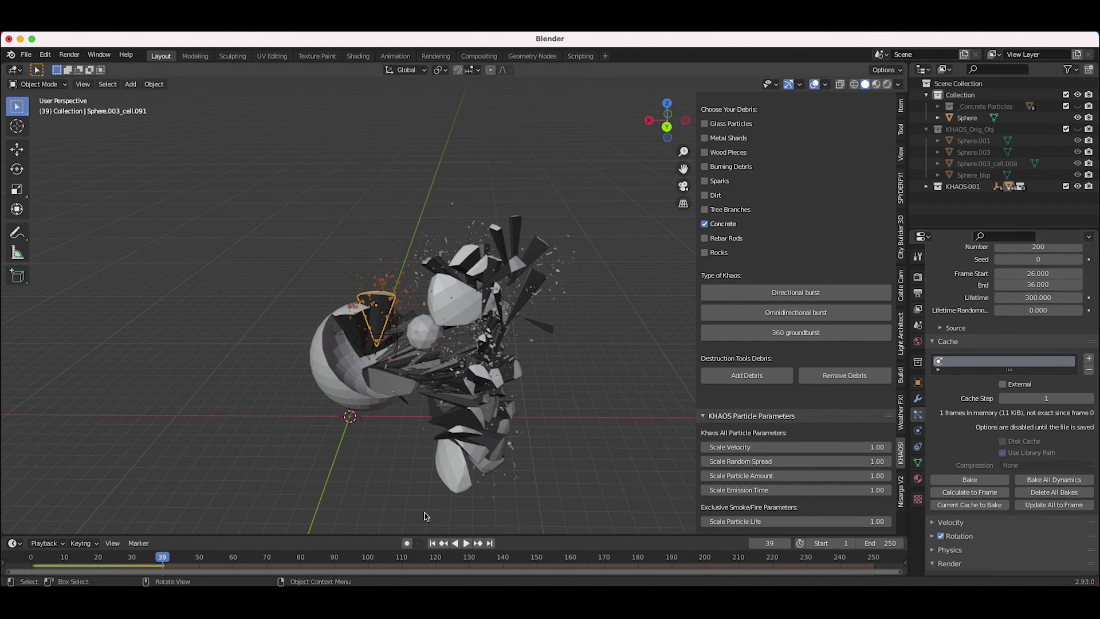
{"action": "scroll", "coordinate": [555, 381], "scroll_direction": "right", "scroll_amount": 10}
{"action": "scroll", "coordinate": [555, 381], "scroll_direction": "left", "scroll_amount": 8}
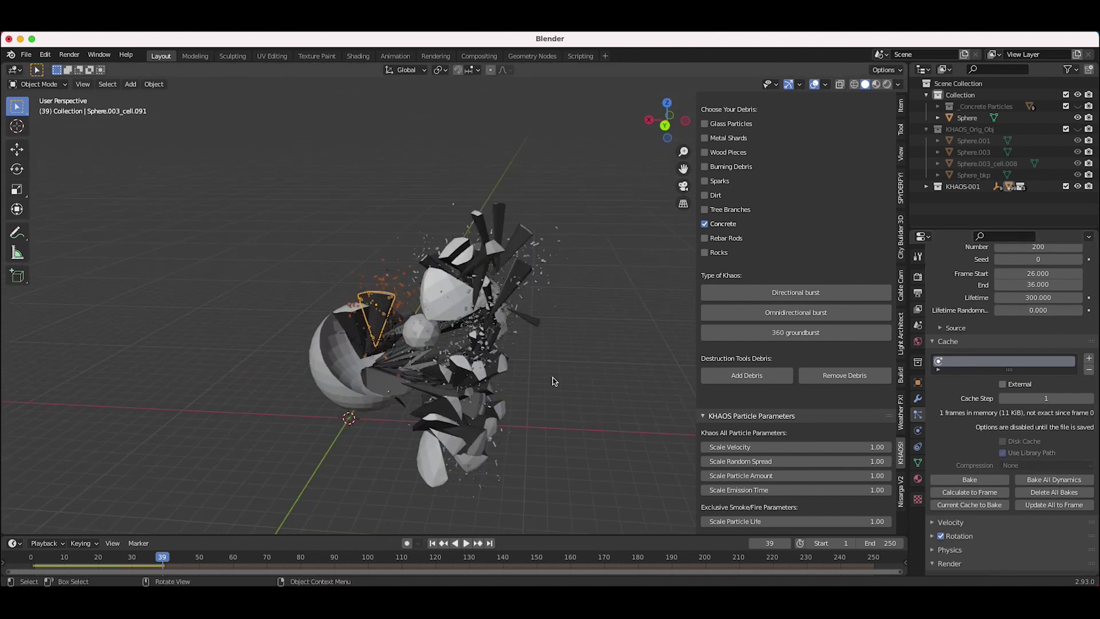
{"action": "scroll", "coordinate": [555, 381], "scroll_direction": "right", "scroll_amount": 3}
{"action": "scroll", "coordinate": [554, 381], "scroll_direction": "left", "scroll_amount": 10}
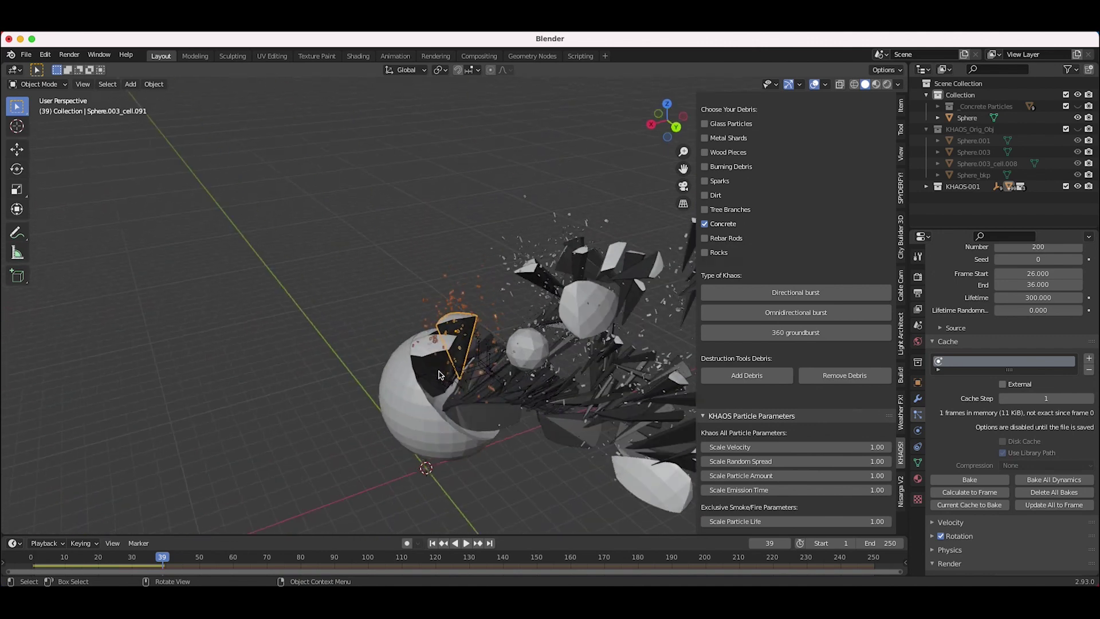
{"action": "scroll", "coordinate": [439, 374], "scroll_direction": "left", "scroll_amount": 10}
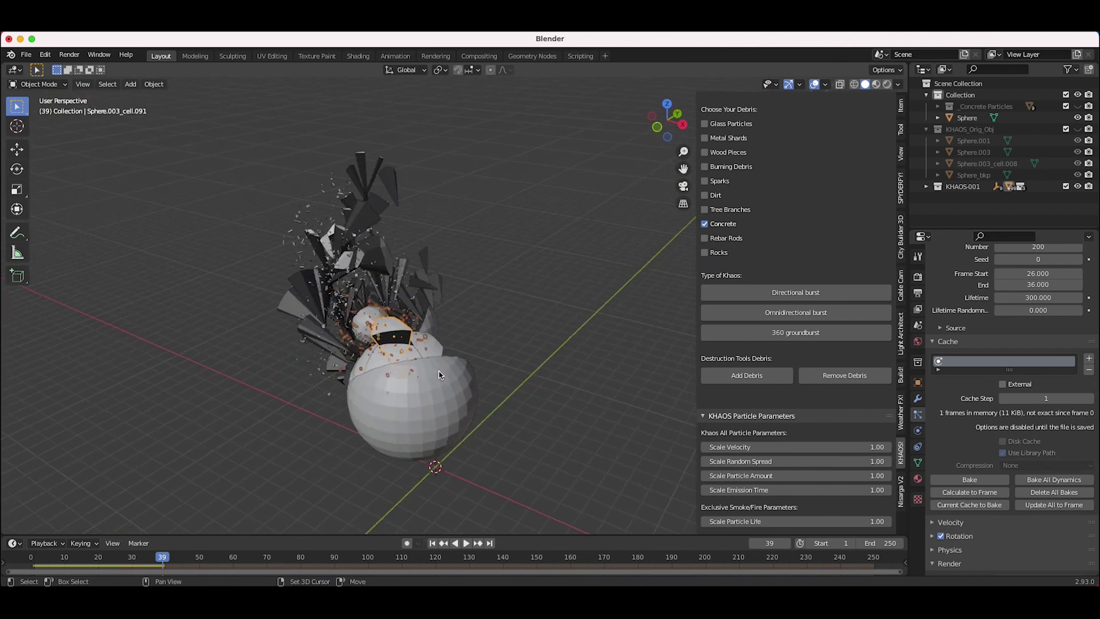
{"action": "scroll", "coordinate": [439, 374], "scroll_direction": "left", "scroll_amount": 10}
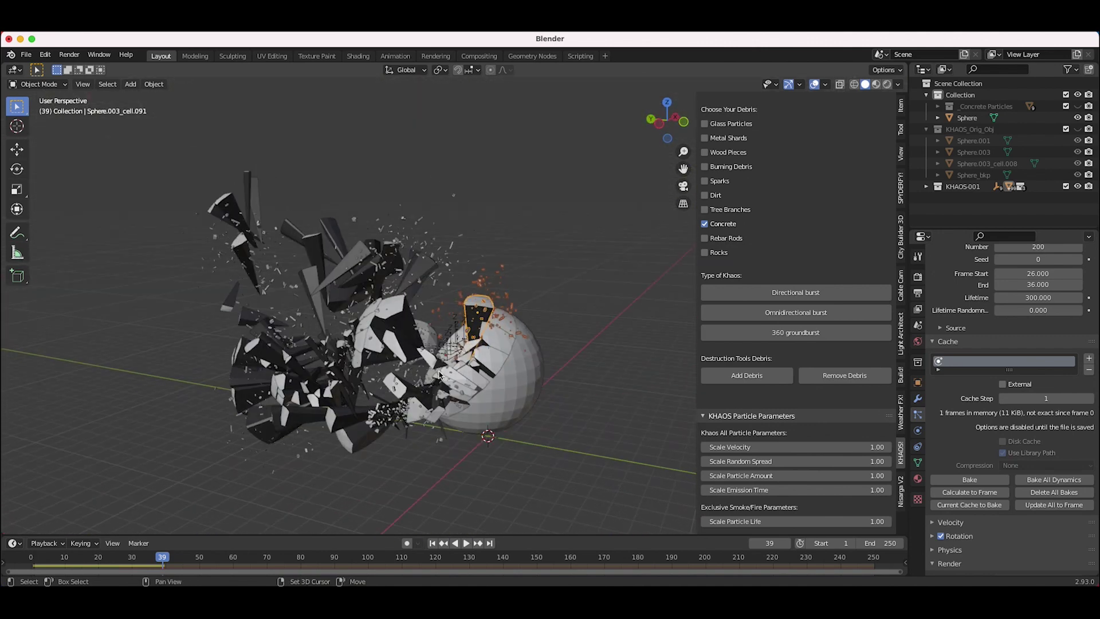